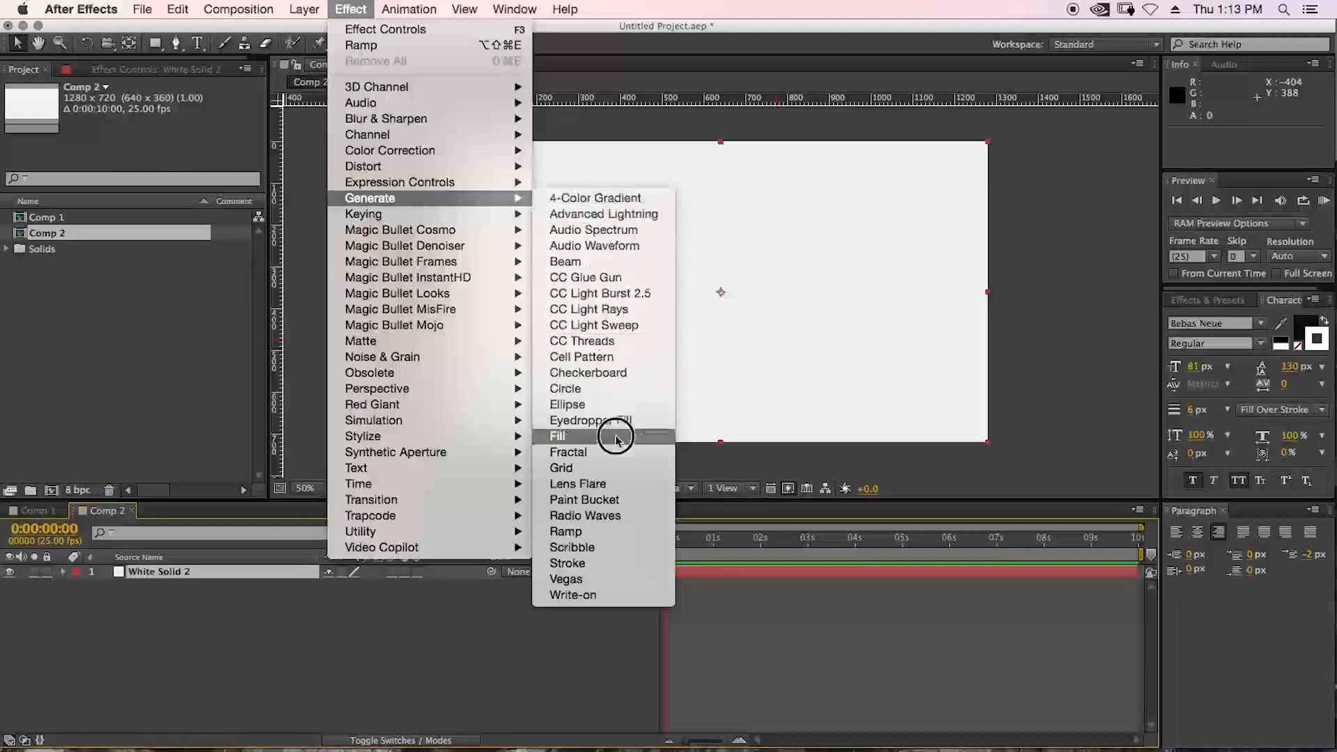
Step: Apply the Ramp effect to White Solid 2 with a light grey start color and a dark grey end color
{"action": "left_click", "coordinate": [599, 532]}
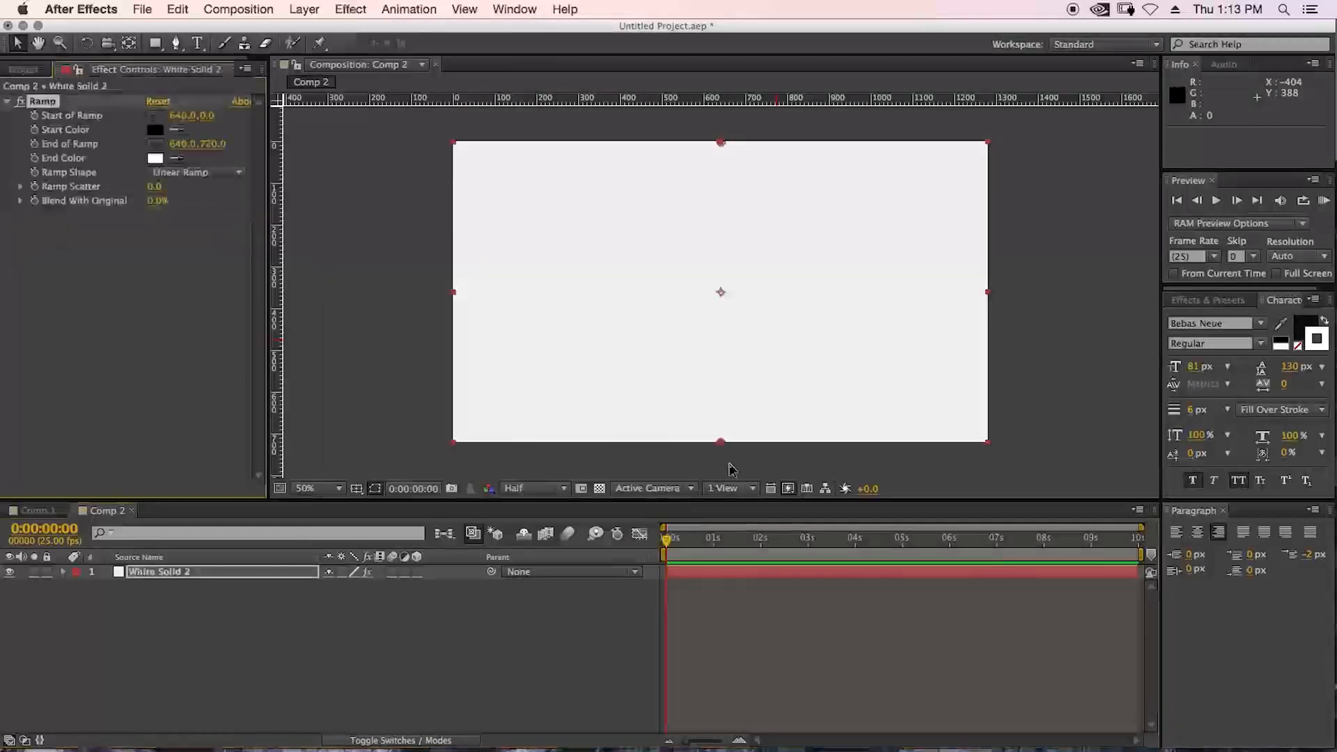
{"action": "left_click", "coordinate": [155, 131]}
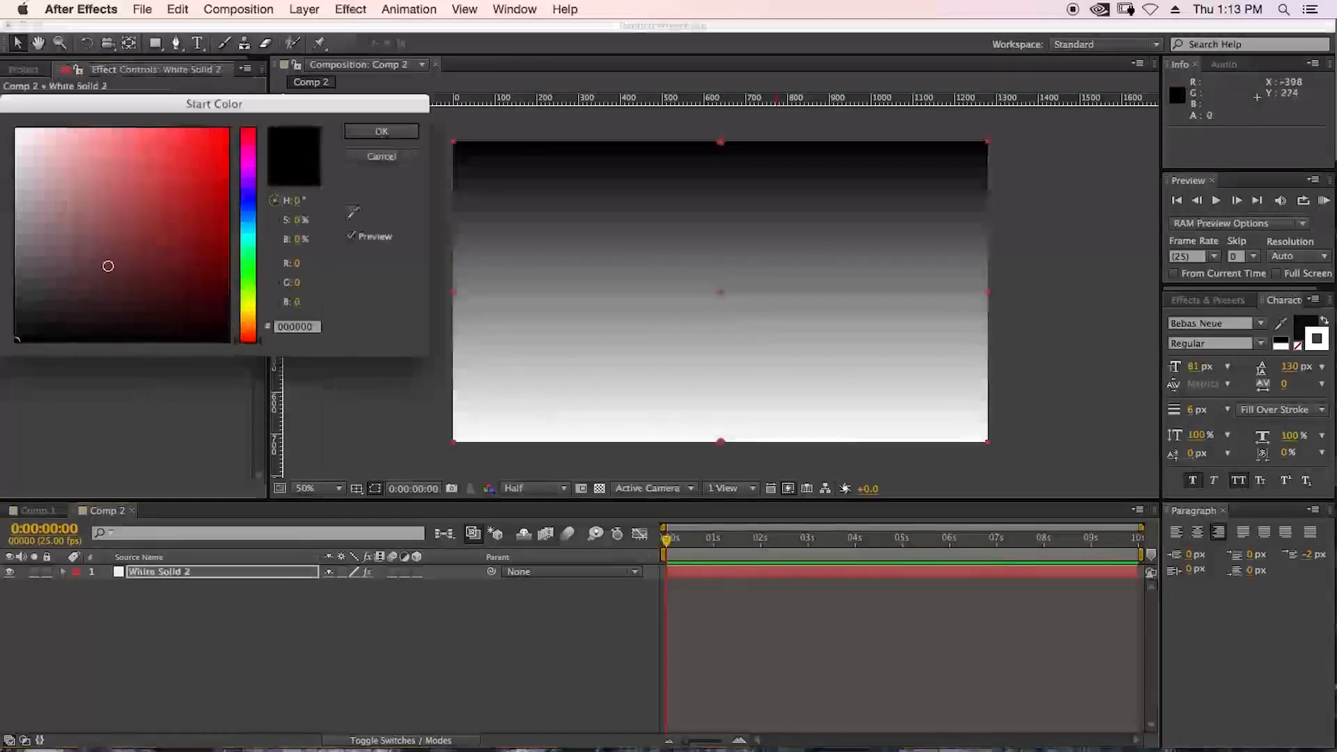
{"action": "left_click_drag", "start_coordinate": [23, 290], "coordinate": [14, 263]}
{"action": "left_click", "coordinate": [374, 131]}
{"action": "left_click", "coordinate": [155, 161]}
{"action": "left_click", "coordinate": [392, 131]}
Step: Make the ramp a Radial Ramp starting at about 640, 422 and ending at about 640, 1172
{"action": "left_click_drag", "start_coordinate": [721, 142], "coordinate": [720, 318]}
{"action": "left_click", "coordinate": [197, 173]}
{"action": "left_click", "coordinate": [185, 187]}
{"action": "left_click_drag", "start_coordinate": [721, 443], "coordinate": [742, 634]}
Step: Create a comp-sized ellipse on a new shape layer and set its path width to 720 to make a circle
{"action": "left_click_drag", "start_coordinate": [156, 43], "coordinate": [221, 79]}
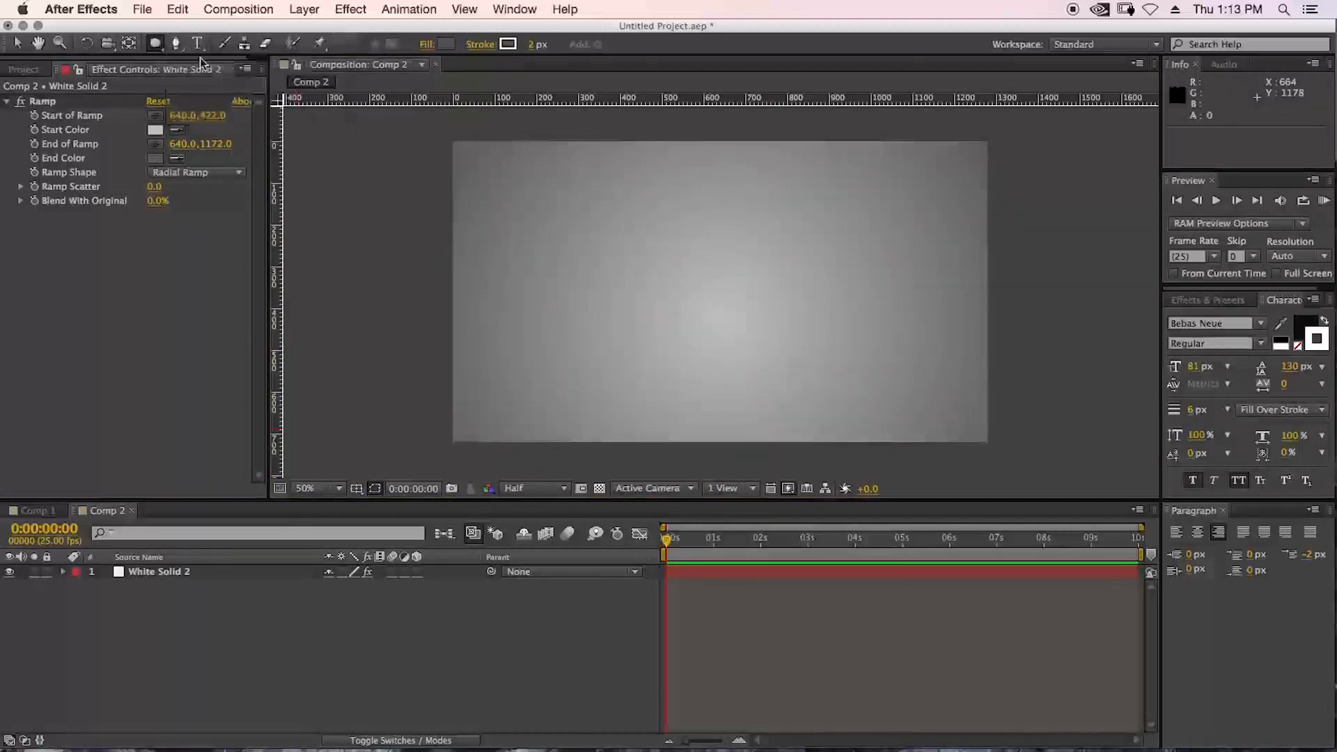
{"action": "double_click", "coordinate": [155, 44]}
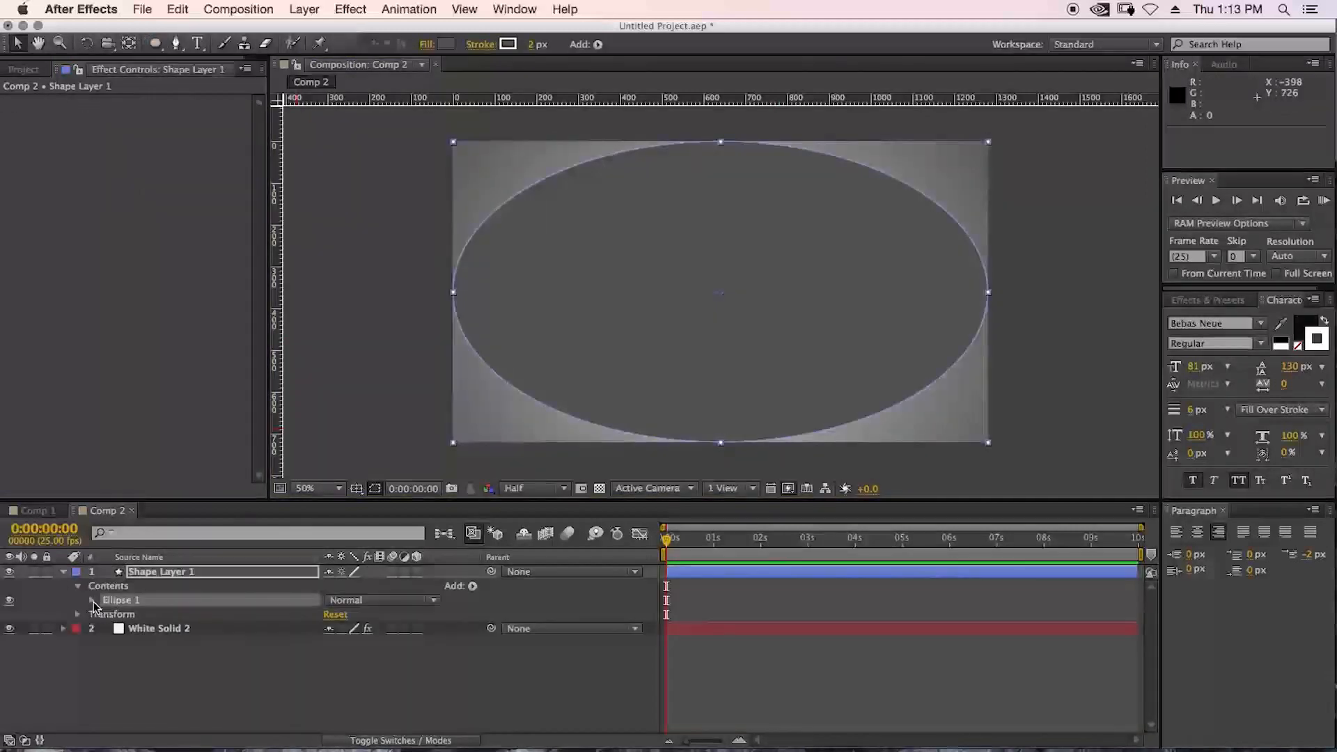
{"action": "left_click", "coordinate": [92, 599]}
{"action": "left_click", "coordinate": [107, 615]}
{"action": "left_click", "coordinate": [351, 628]}
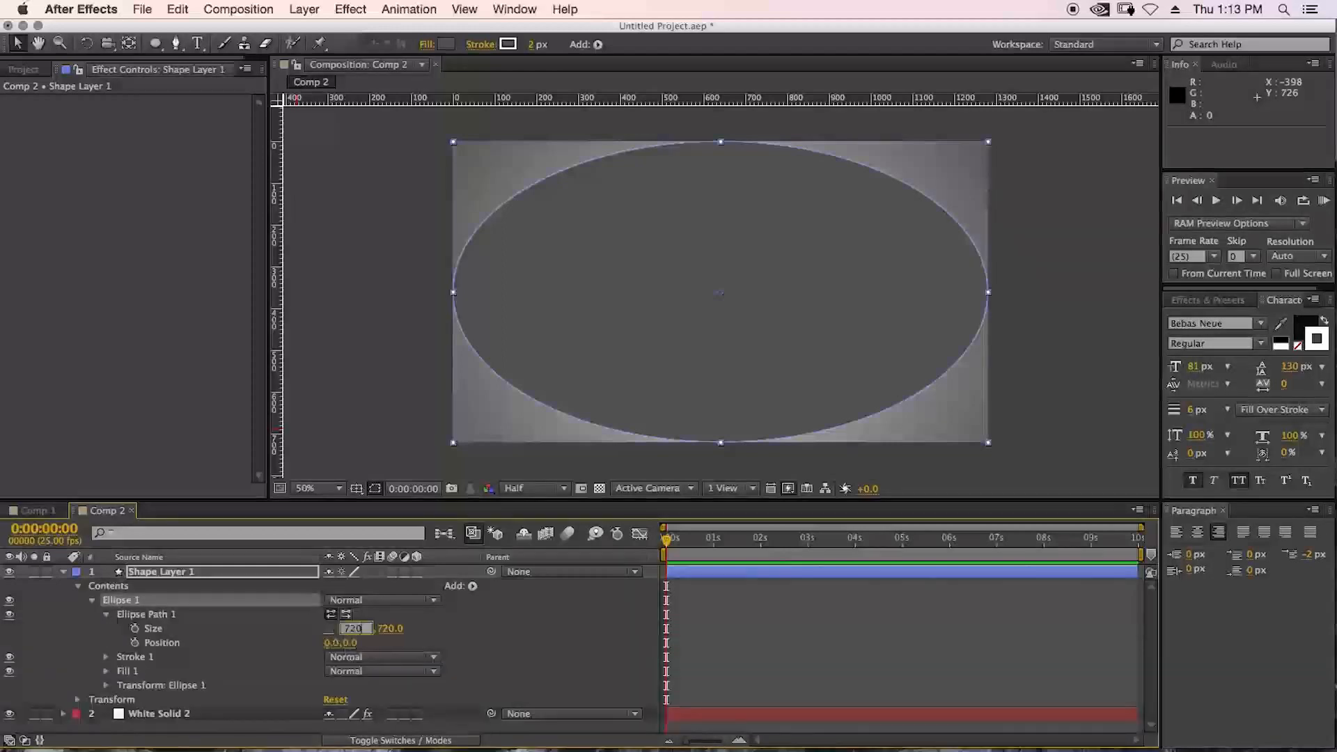
{"action": "type", "text": "720"}
{"action": "key", "text": "Return"}
Step: Constrain the proportions of the ellipse path's size and set it to 500 by 500
{"action": "left_click", "coordinate": [328, 629]}
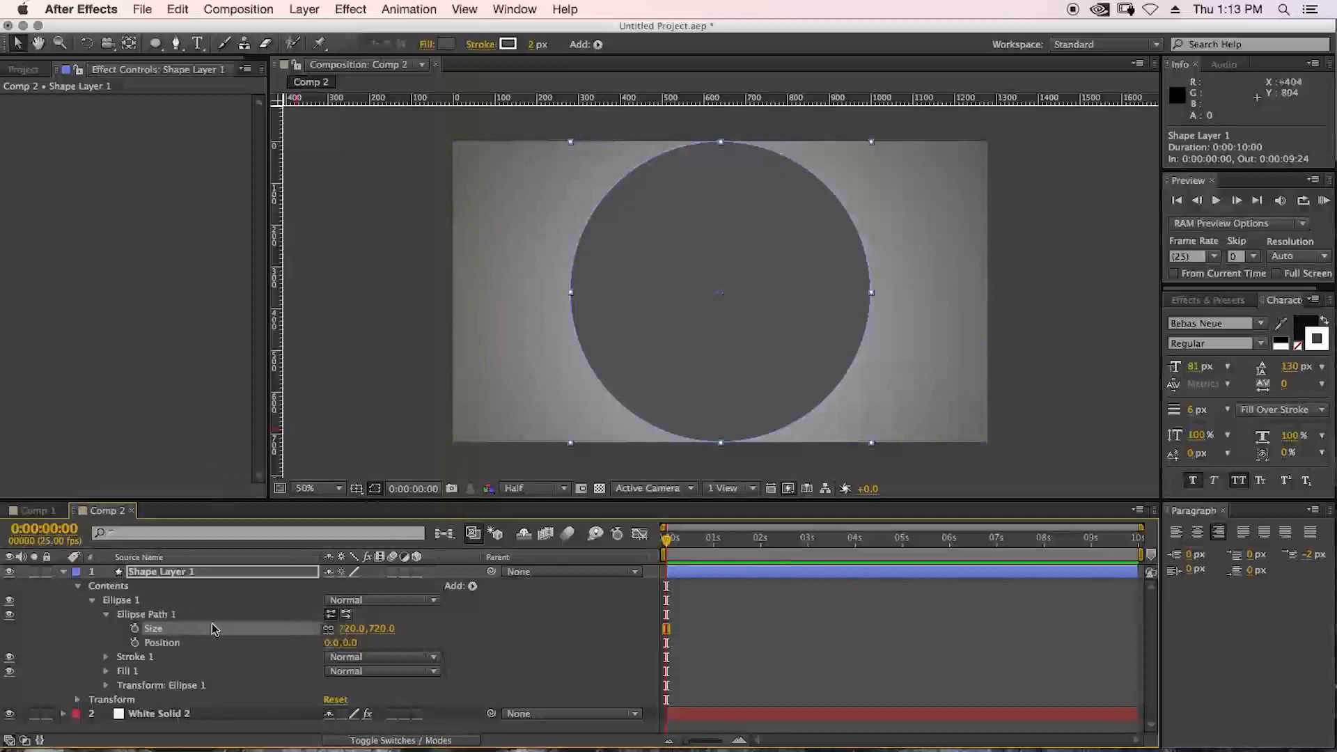
{"action": "left_click", "coordinate": [352, 629]}
{"action": "type", "text": "500"}
{"action": "key", "text": "Return"}
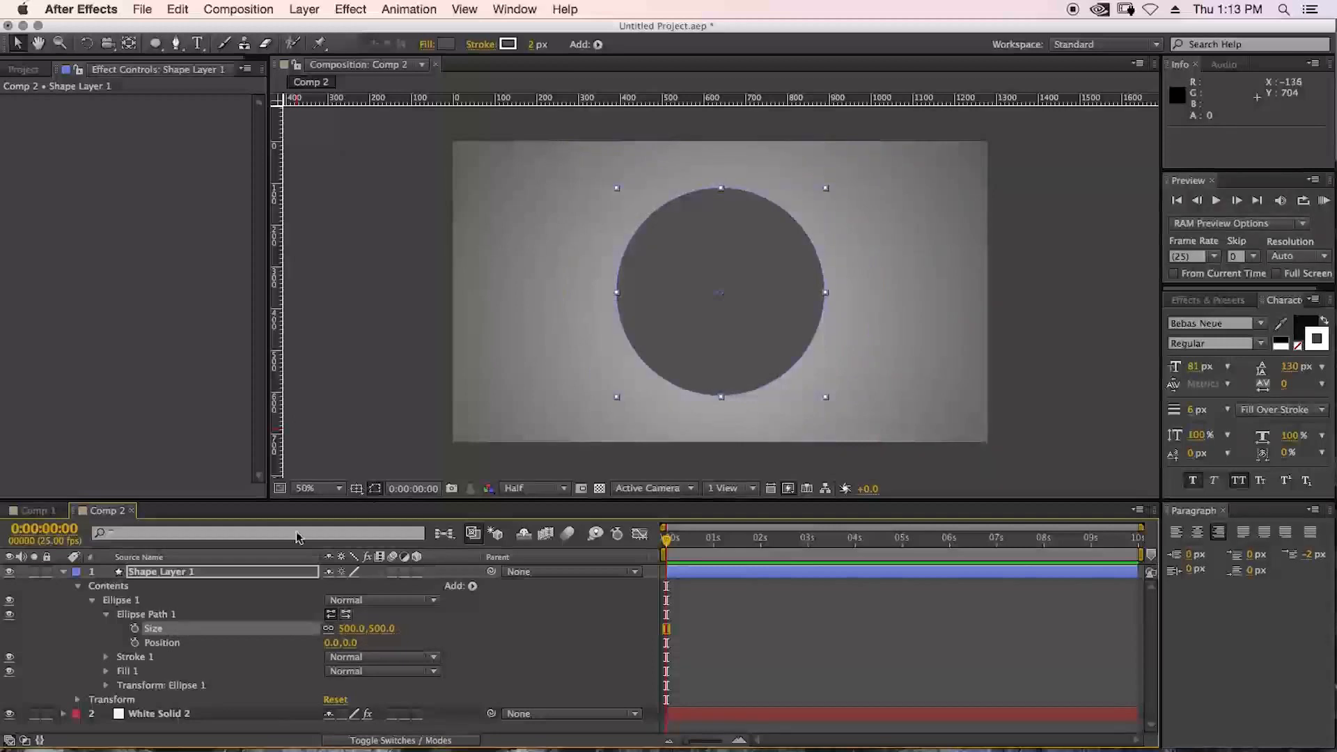
Step: Add Merge Paths and an empty Path to the Ellipse 1 group of the shape layer
{"action": "left_click", "coordinate": [473, 586]}
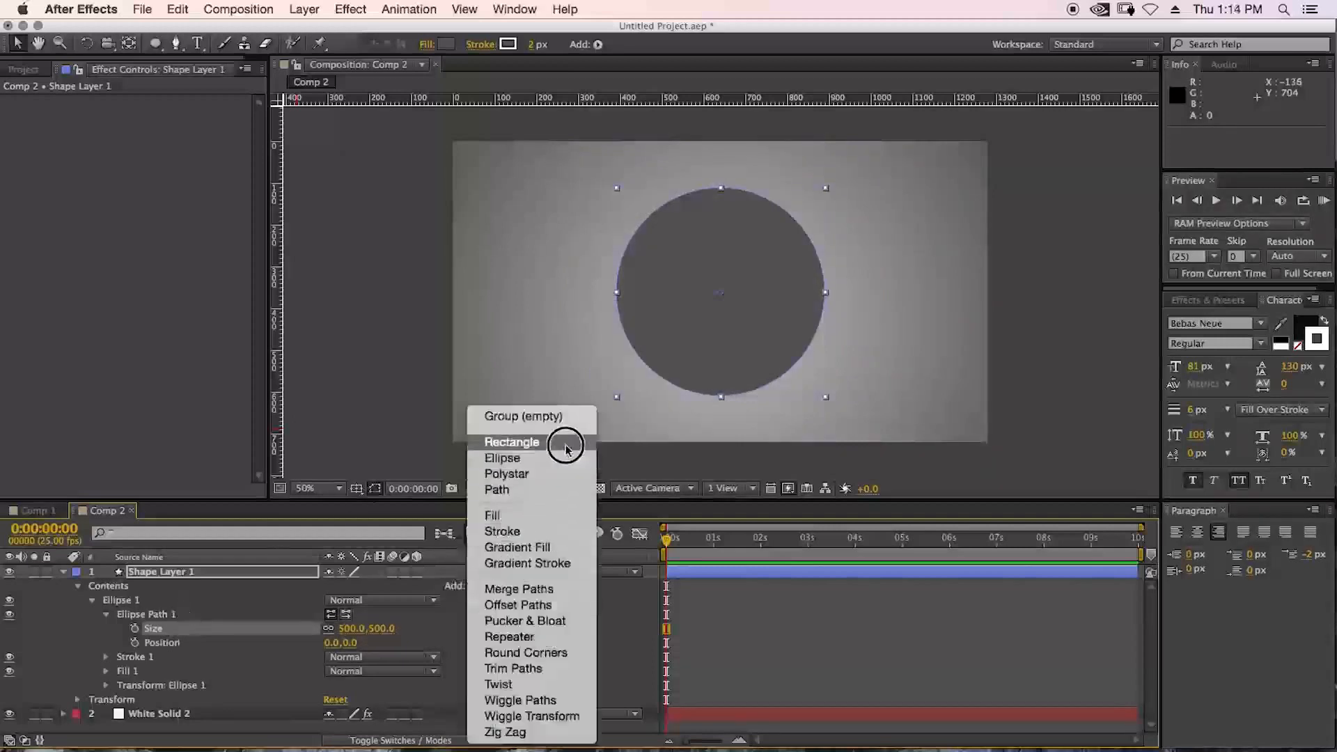
{"action": "left_click", "coordinate": [567, 590]}
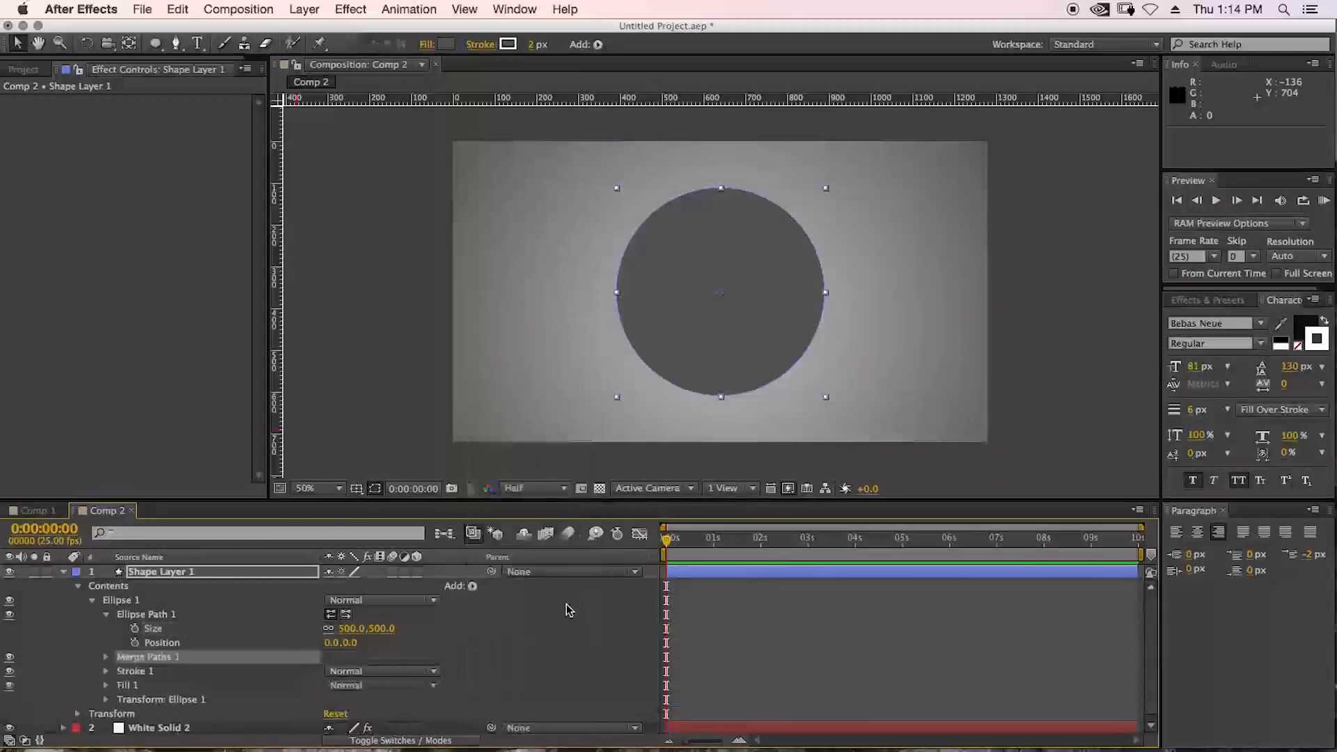
{"action": "left_click", "coordinate": [473, 586]}
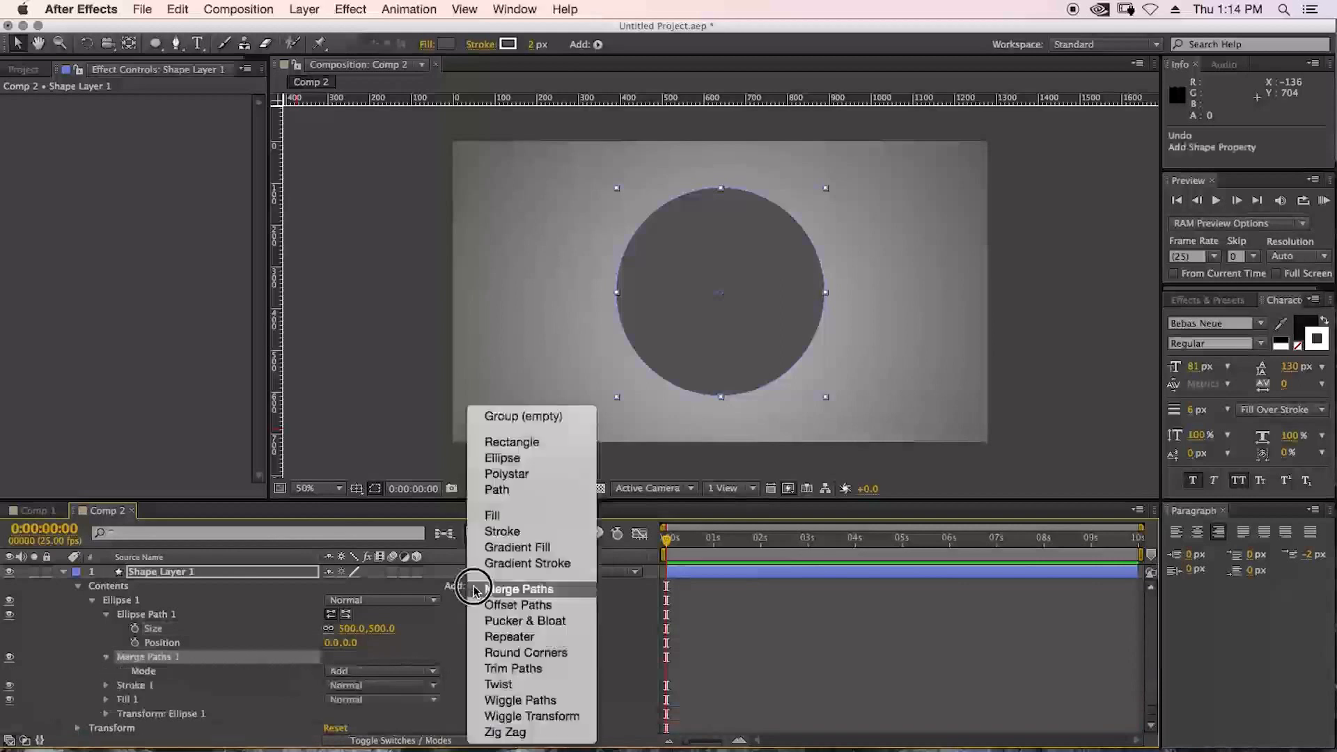
{"action": "left_click", "coordinate": [512, 495]}
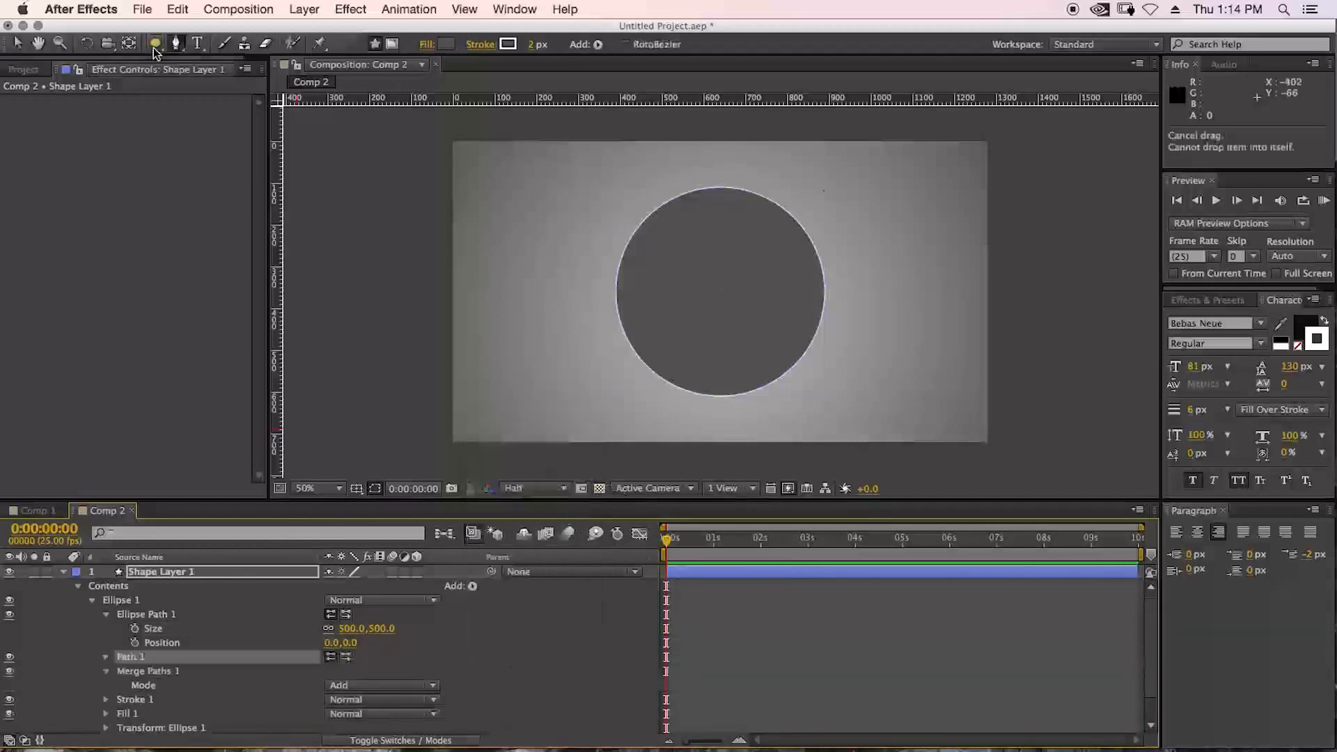
Step: Draw a closed triangular path from the circle's centre past its left edge and set the Merge Paths mode to Intersect
{"action": "left_click", "coordinate": [613, 195]}
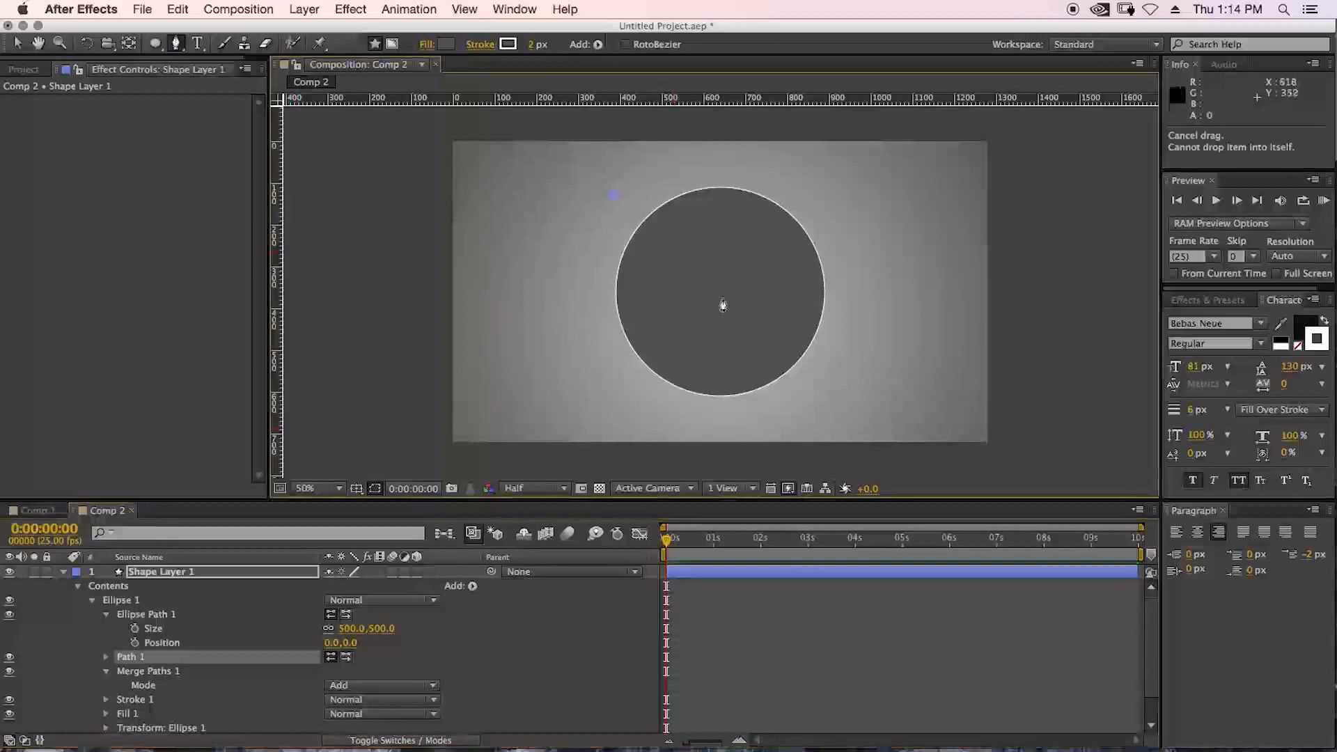
{"action": "left_click", "coordinate": [586, 315]}
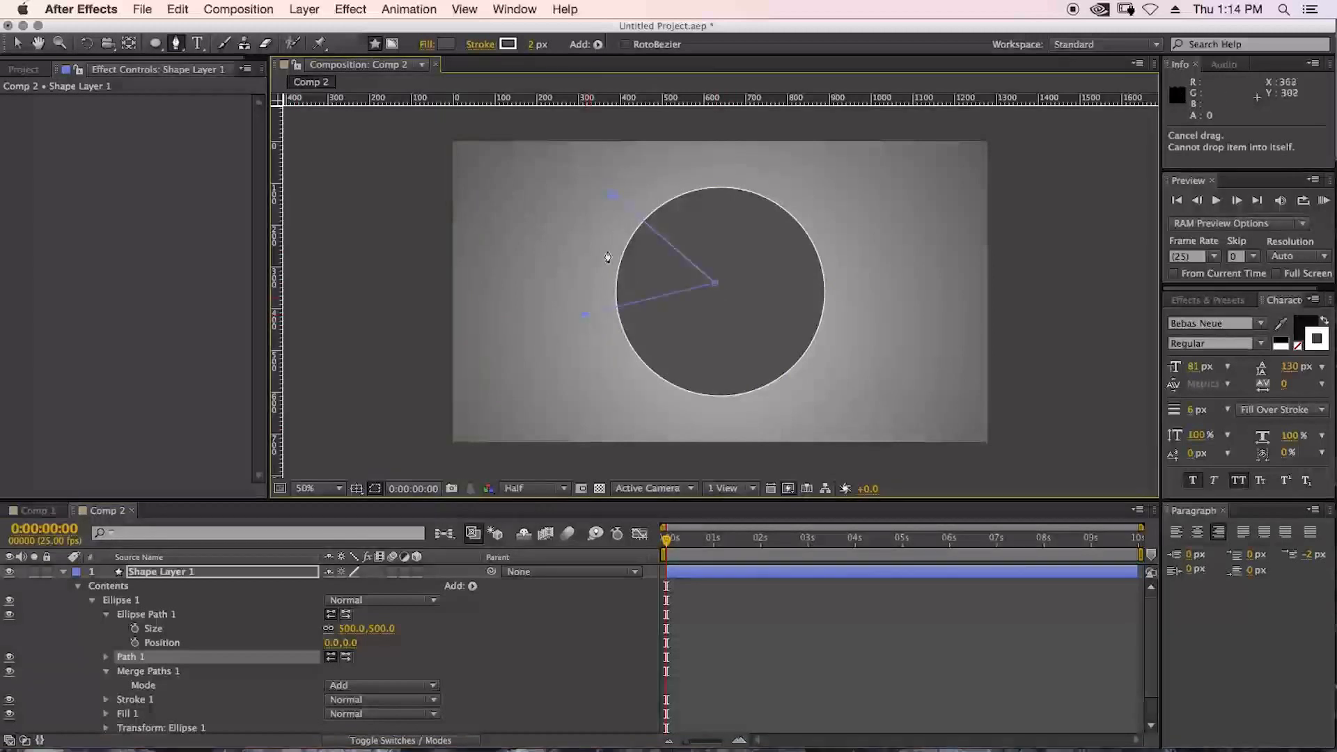
{"action": "left_click", "coordinate": [613, 197]}
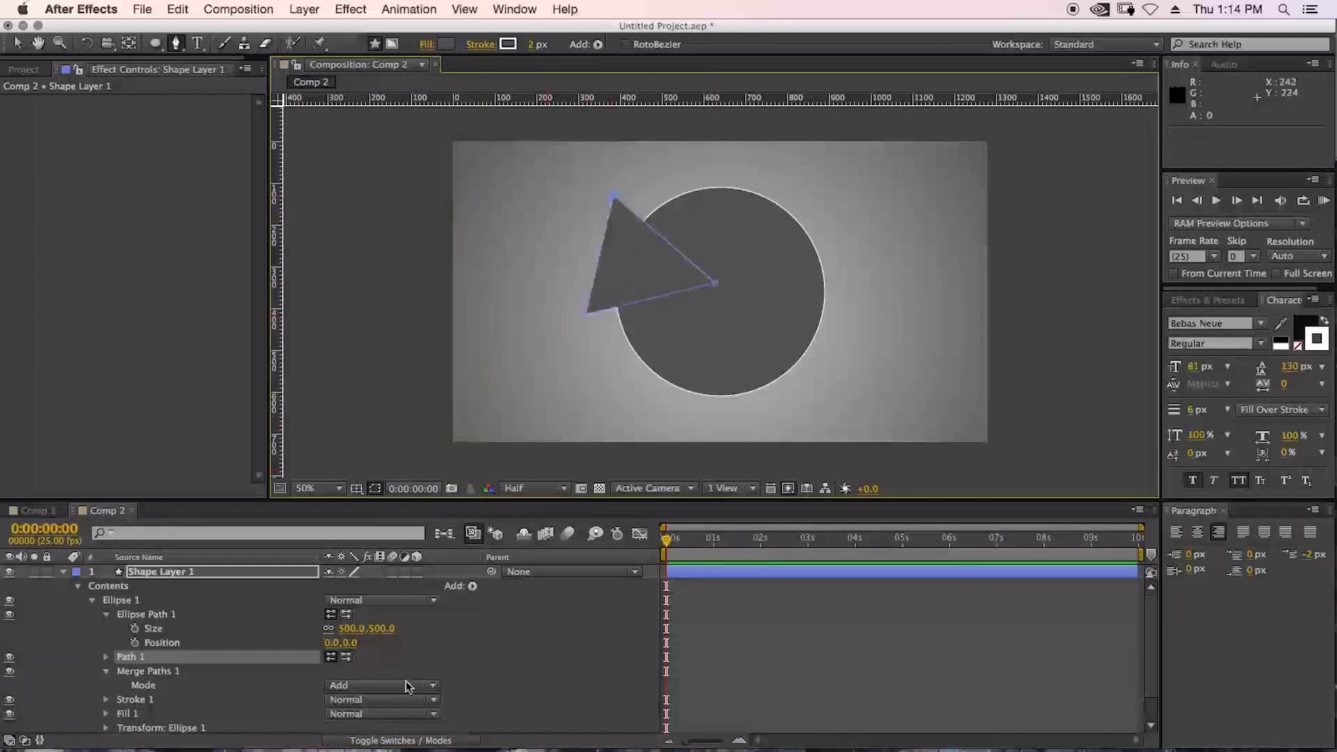
{"action": "left_click", "coordinate": [372, 686]}
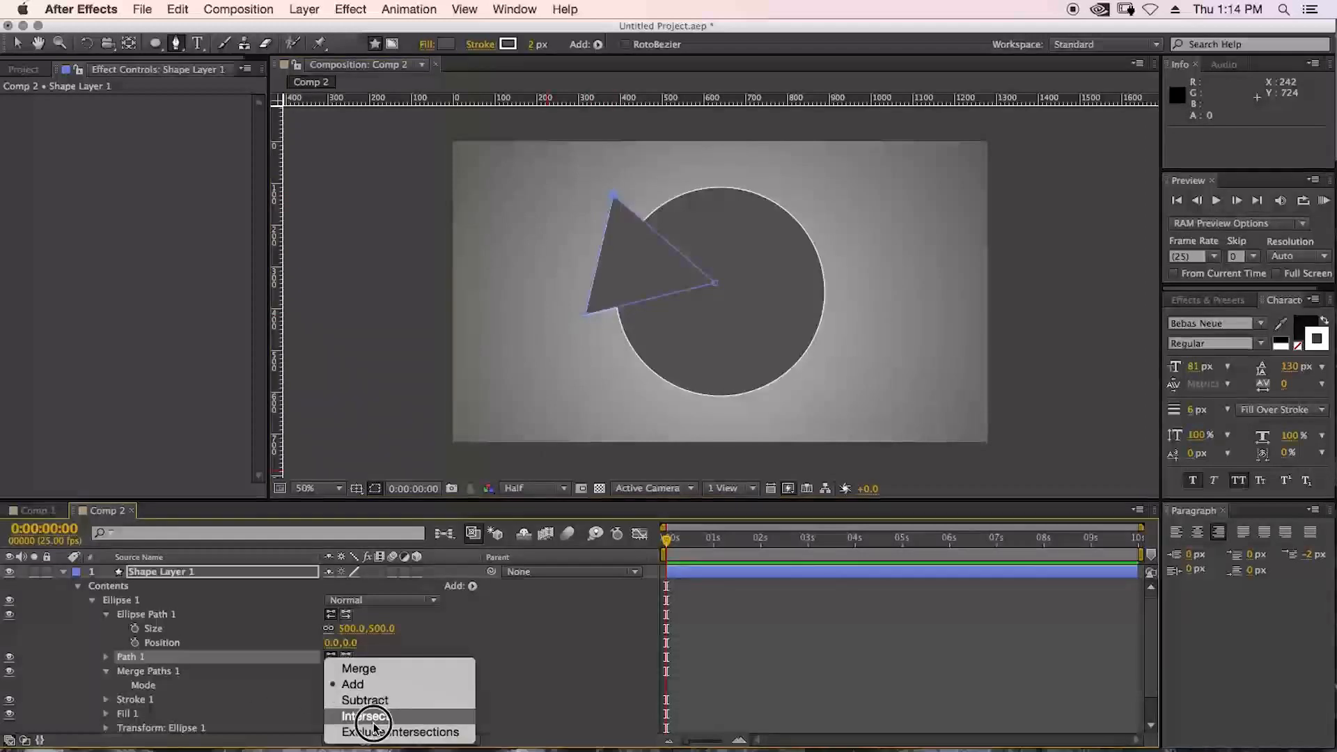
{"action": "left_click", "coordinate": [369, 717]}
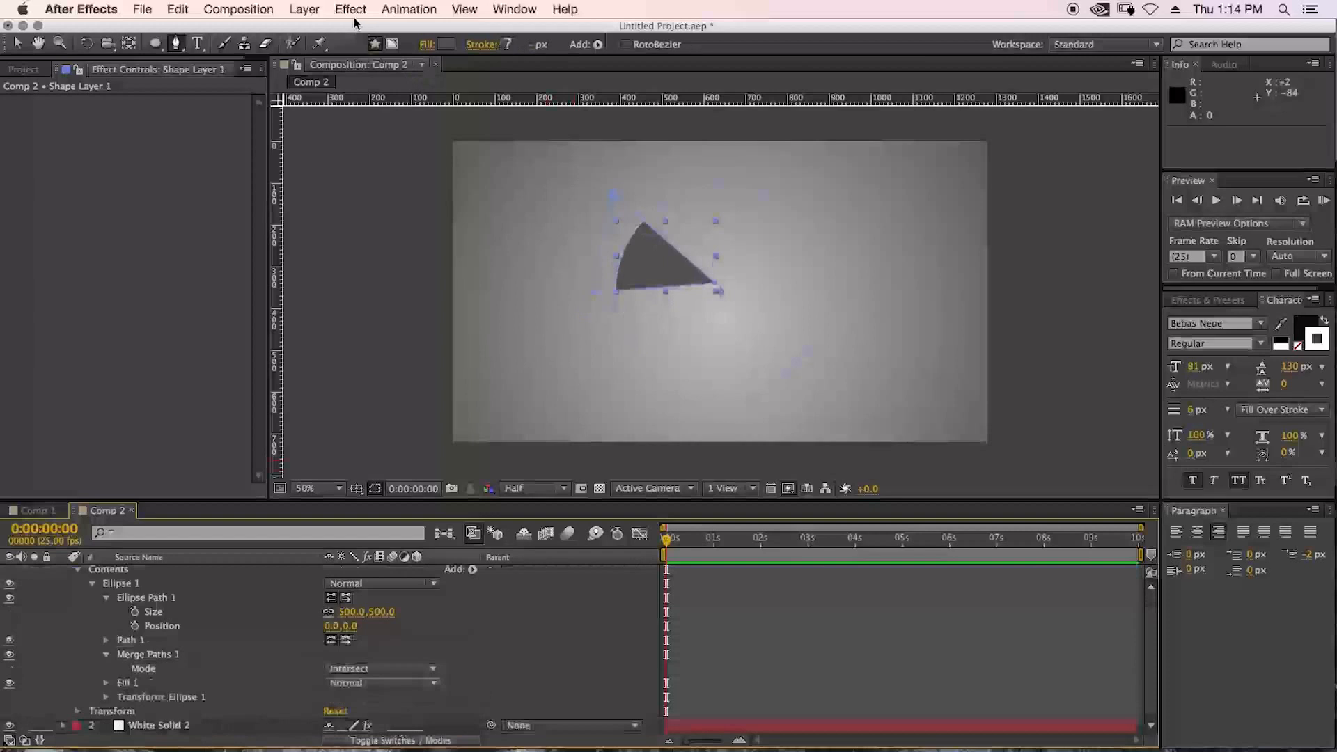
Step: Add a Repeater to the shape layer and set its transform position to 0, 0
{"action": "left_click", "coordinate": [473, 570]}
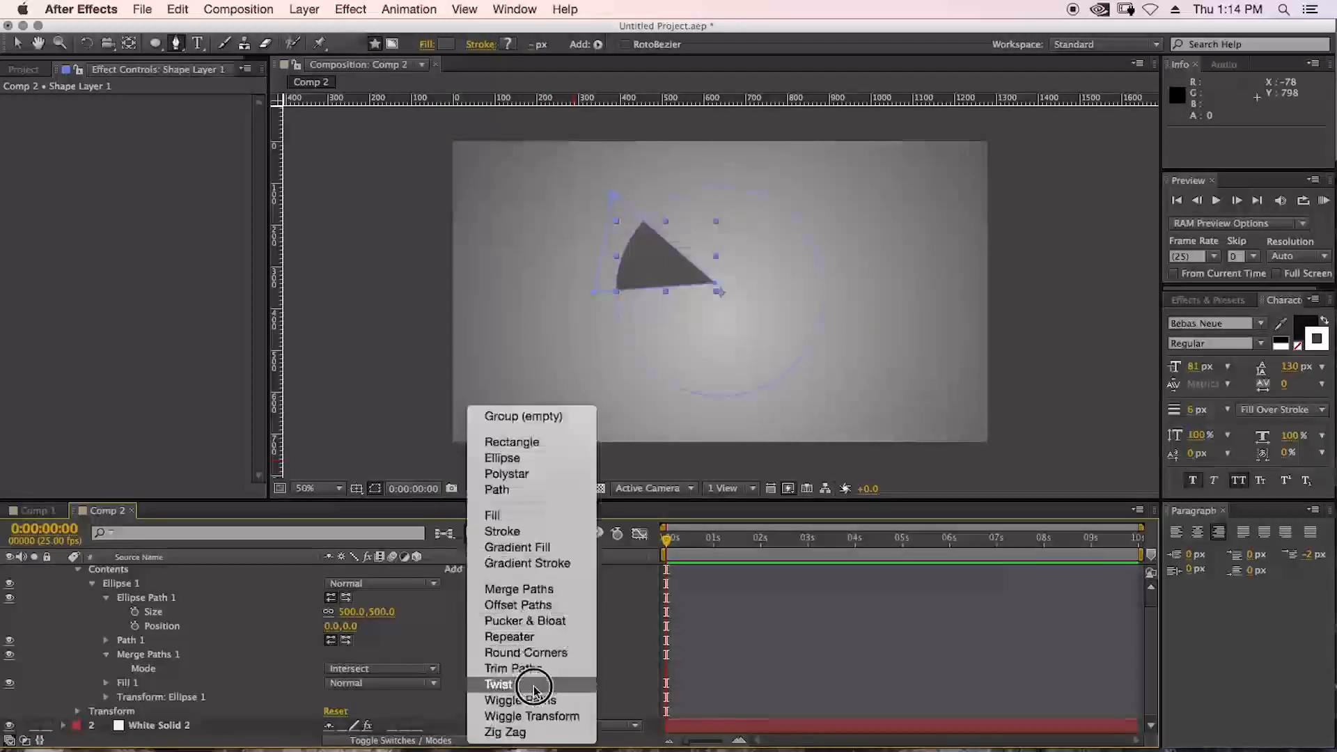
{"action": "left_click", "coordinate": [543, 639]}
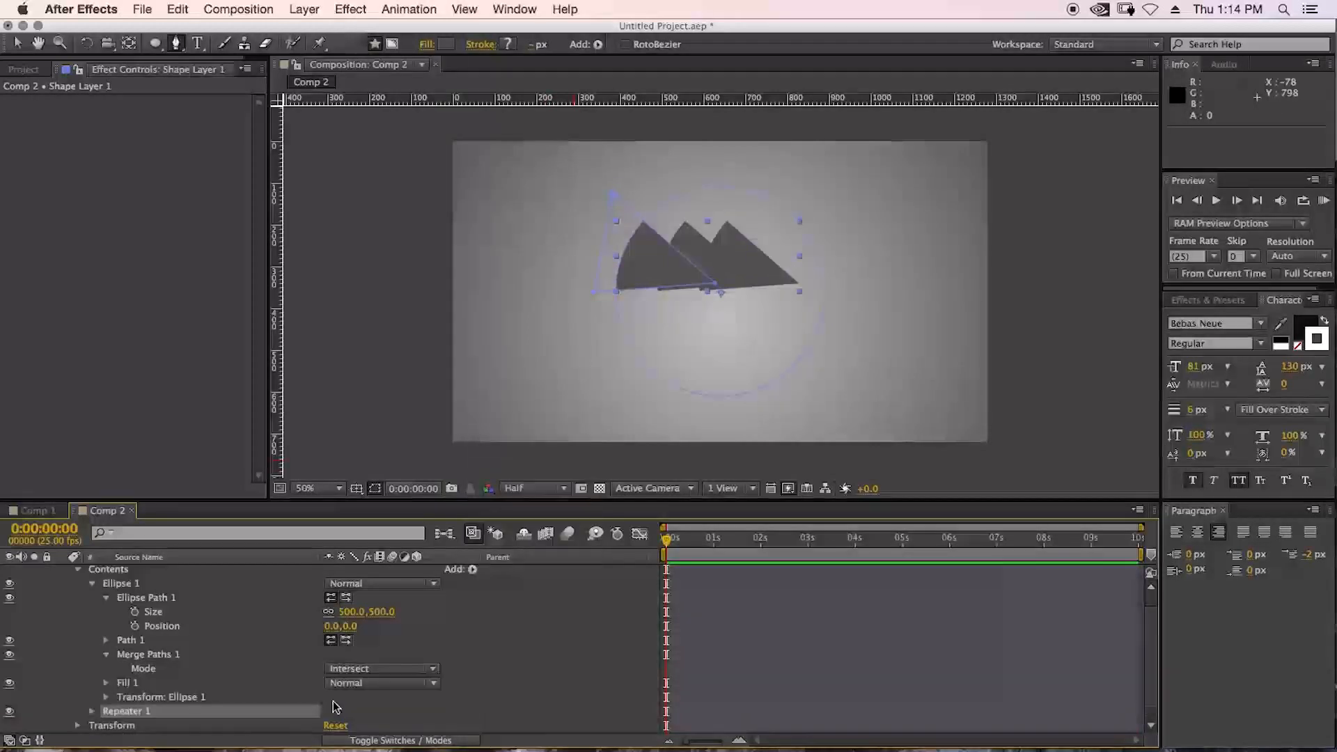
{"action": "left_click", "coordinate": [92, 712]}
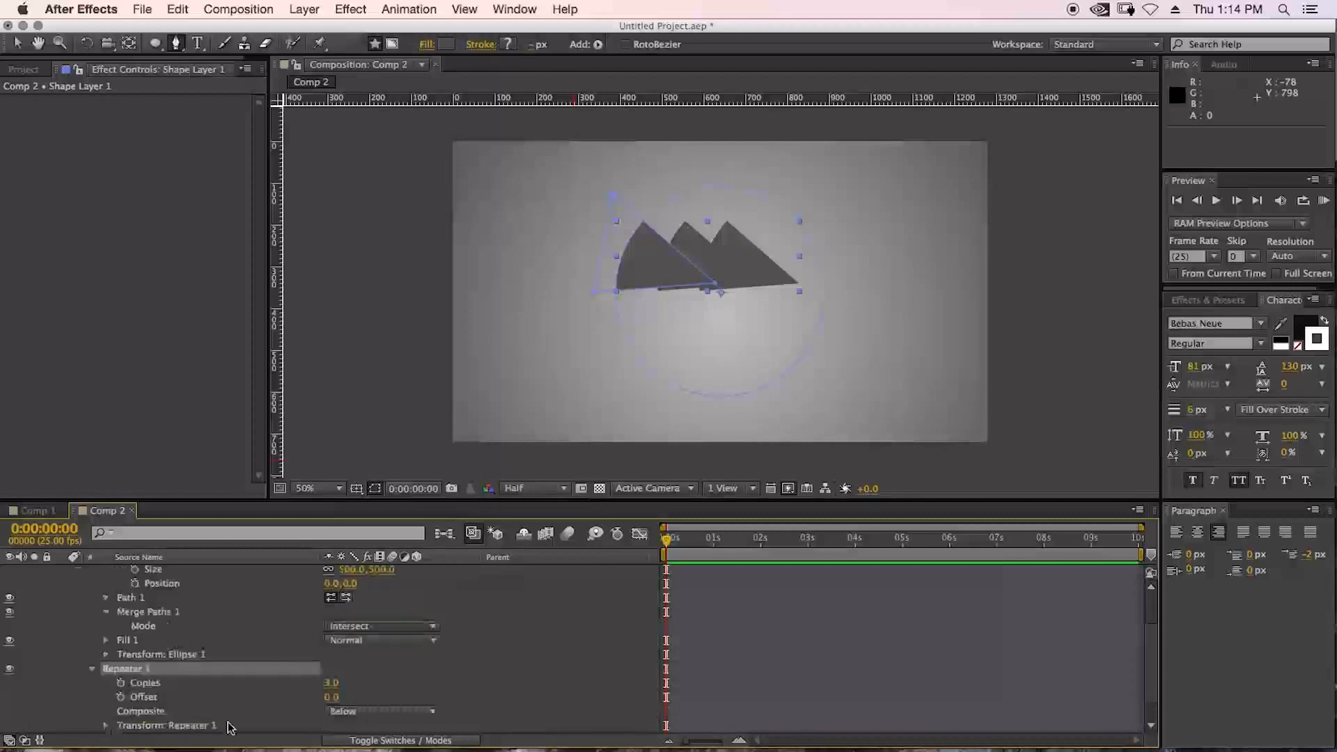
{"action": "left_click", "coordinate": [106, 726]}
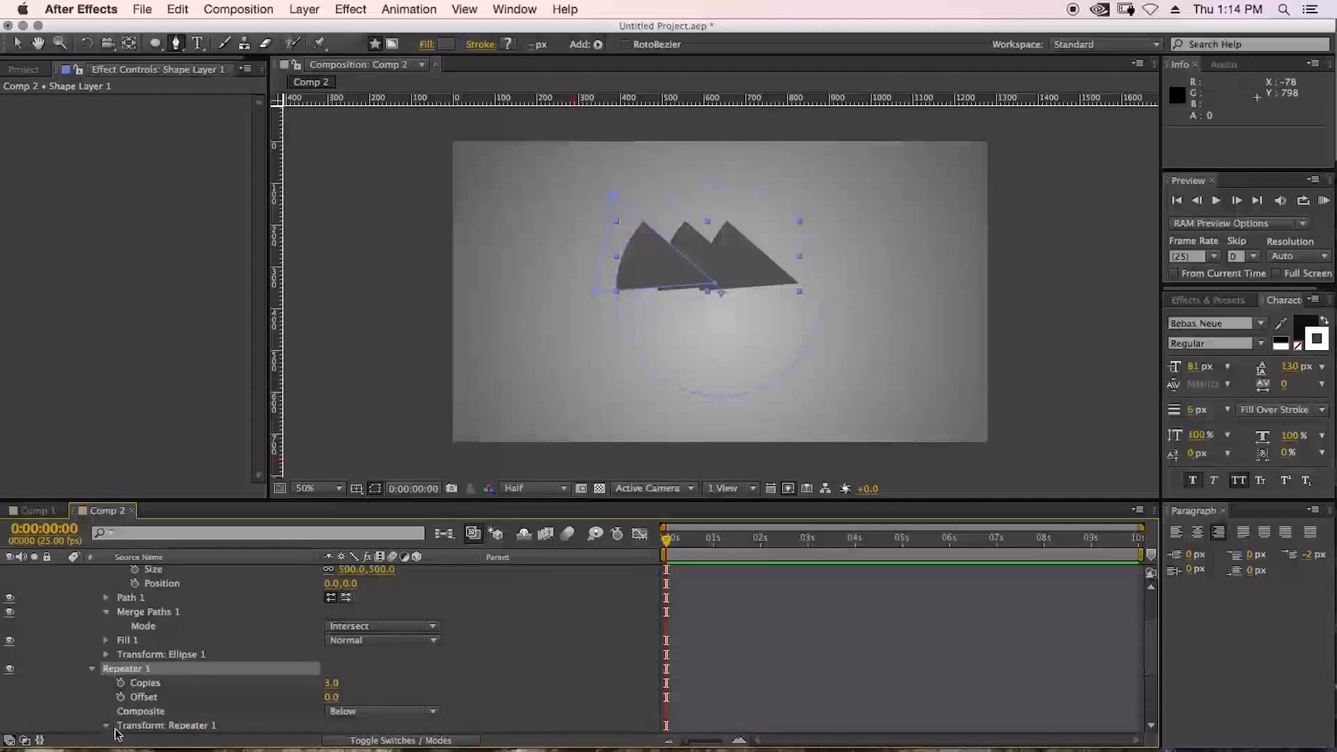
{"action": "left_click", "coordinate": [335, 670]}
{"action": "type", "text": "0"}
{"action": "key", "text": "Return"}
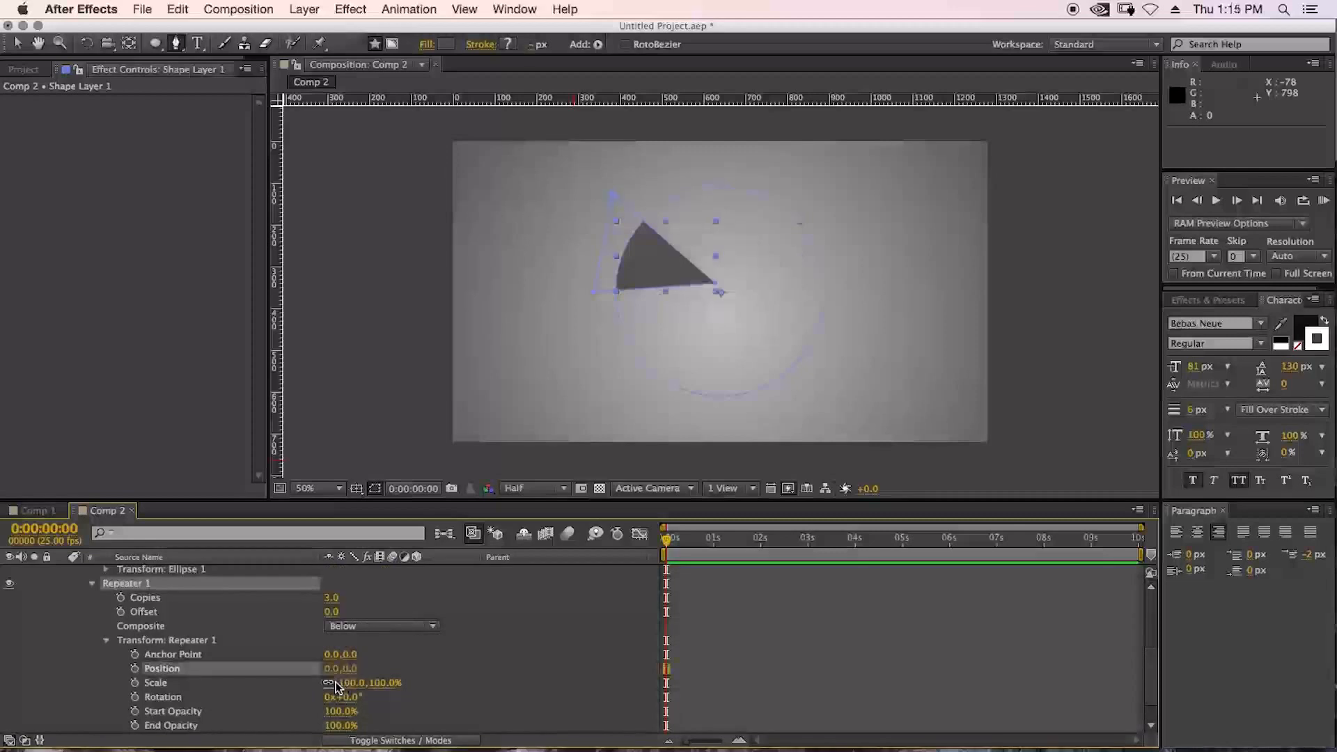
Step: Set the Repeater to 8 copies rotated 45° each, and raise the wedge's inner vertex to open a central aperture
{"action": "left_click", "coordinate": [331, 599]}
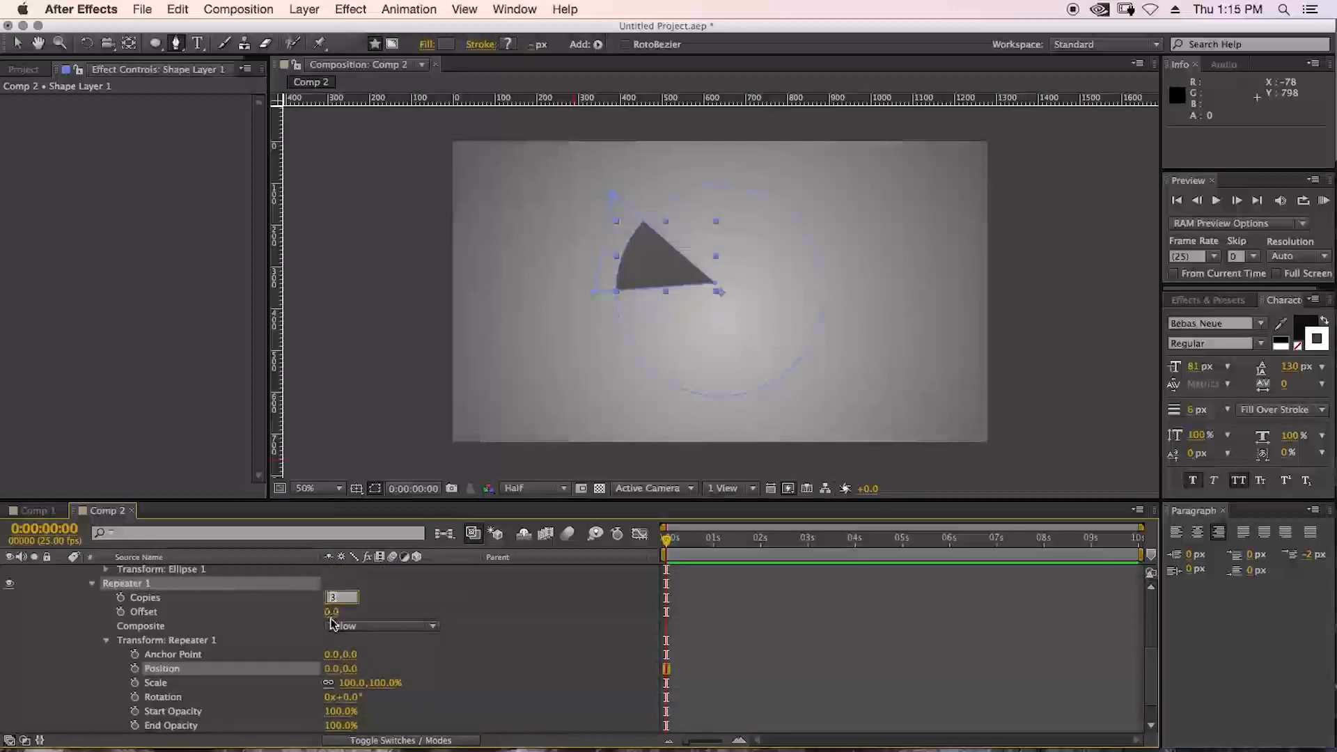
{"action": "left_click", "coordinate": [108, 672]}
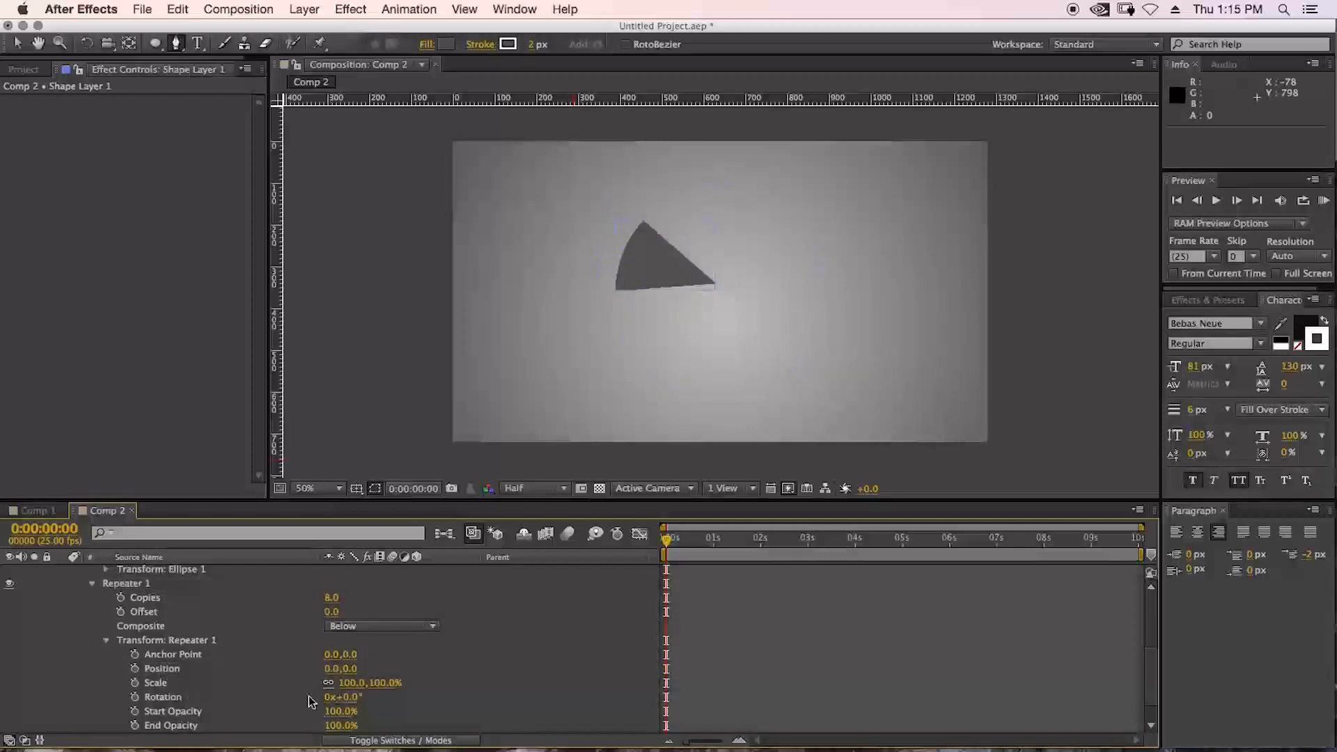
{"action": "left_click", "coordinate": [348, 698]}
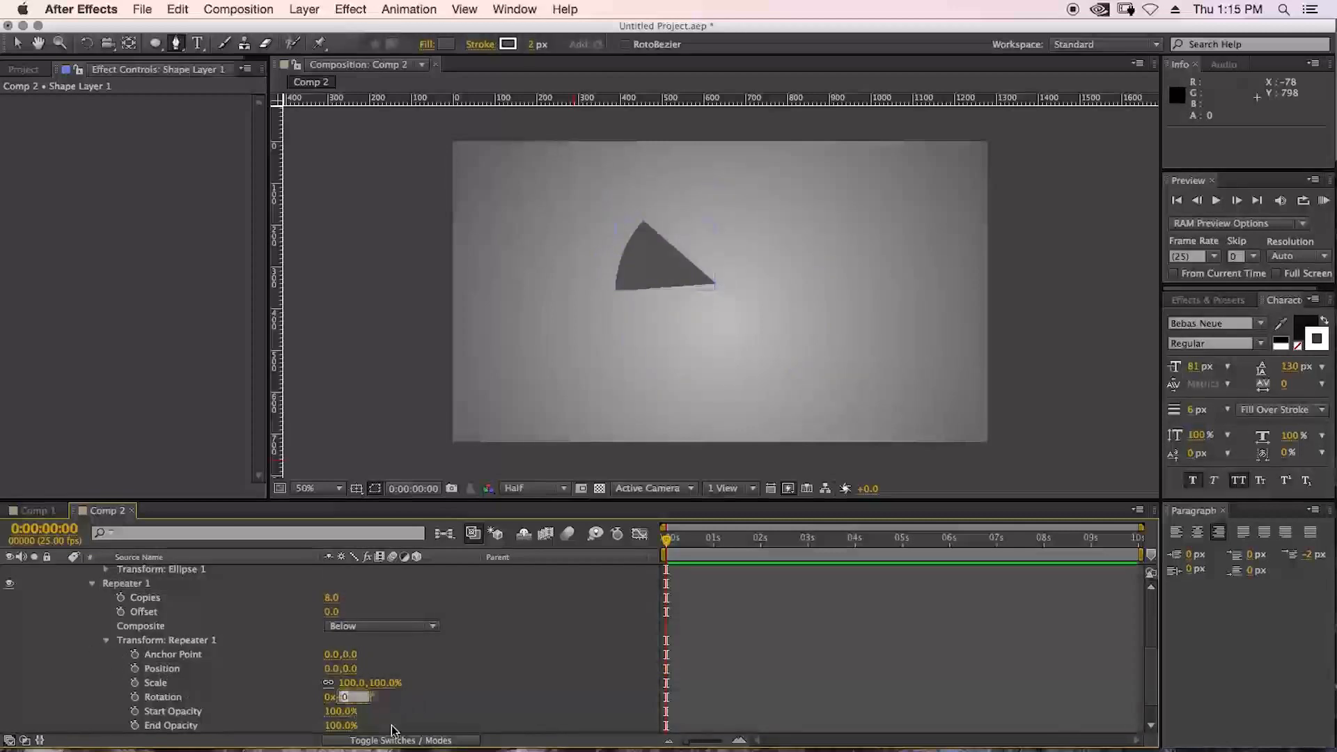
{"action": "type", "text": "45"}
{"action": "key", "text": "Return"}
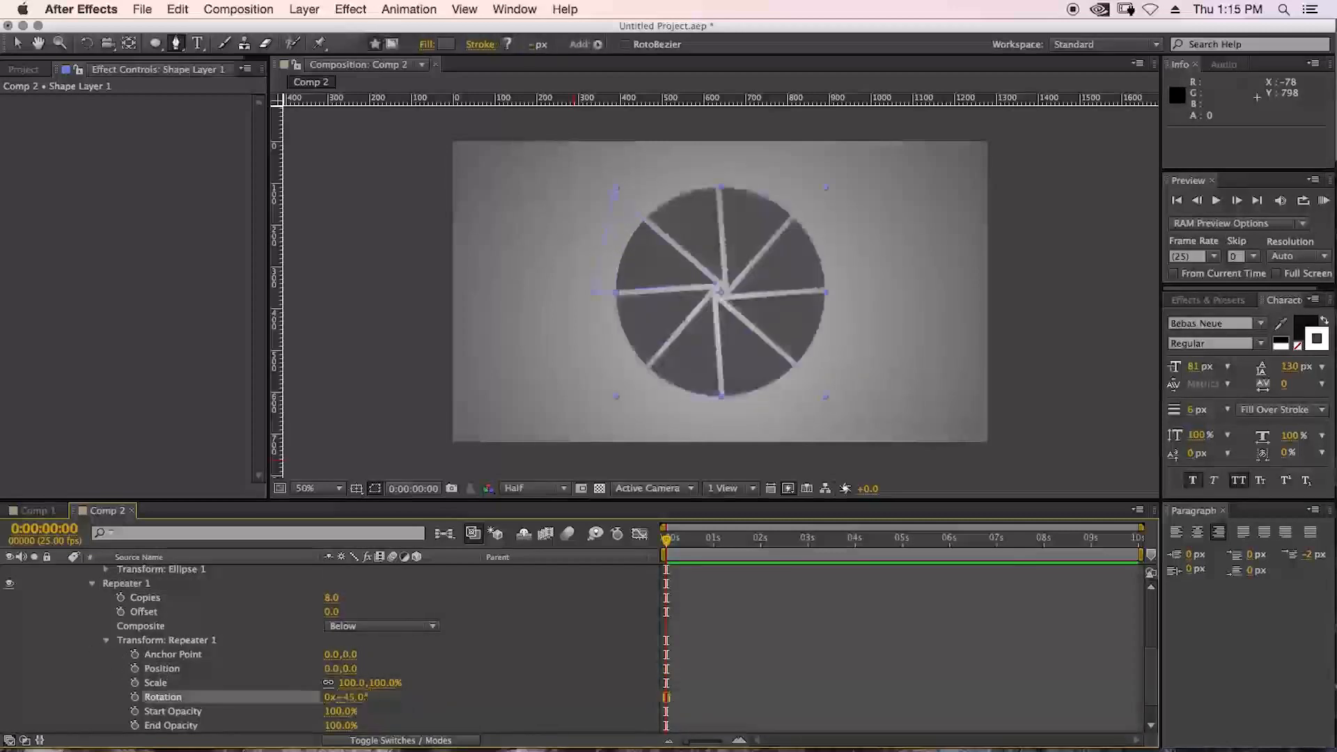
{"action": "left_click_drag", "start_coordinate": [716, 283], "coordinate": [714, 248]}
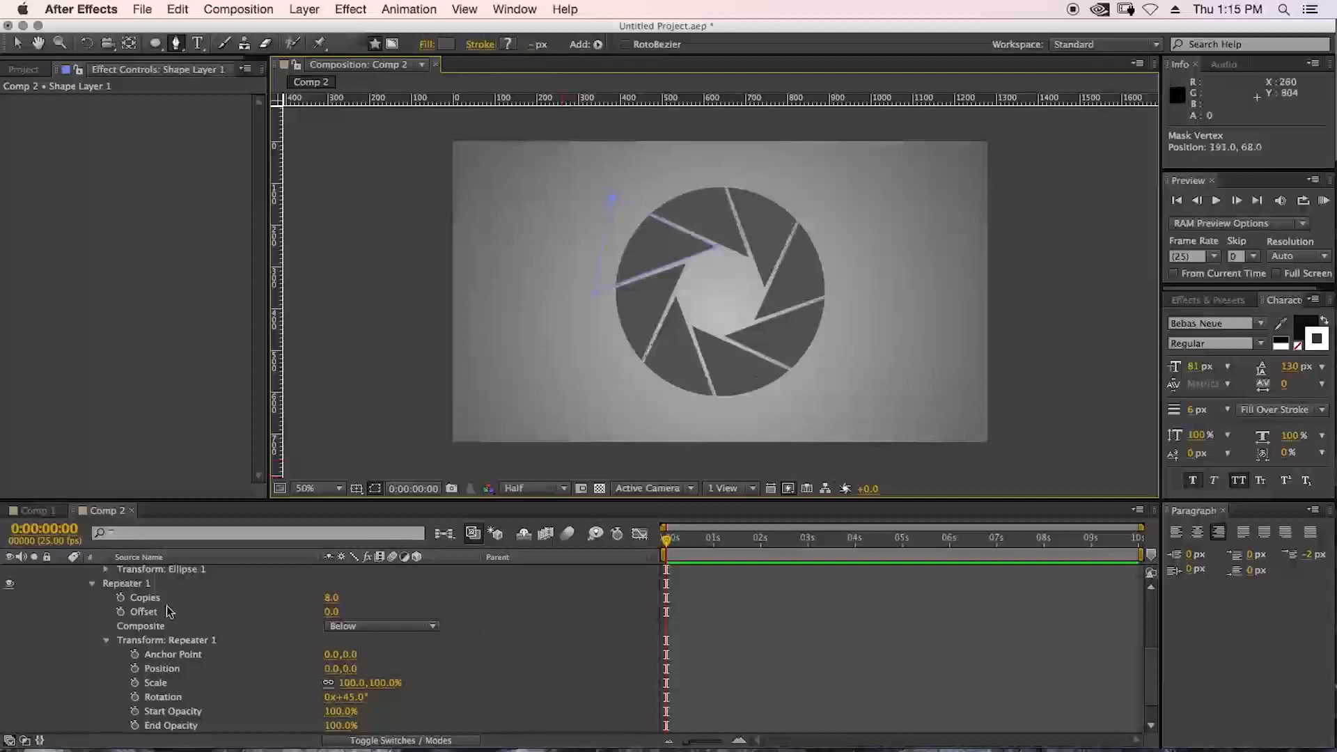
Step: Keyframe the Repeater's Copies from 0 at the start of the timeline to 8 at one second
{"action": "left_click", "coordinate": [121, 599]}
{"action": "left_click", "coordinate": [711, 546]}
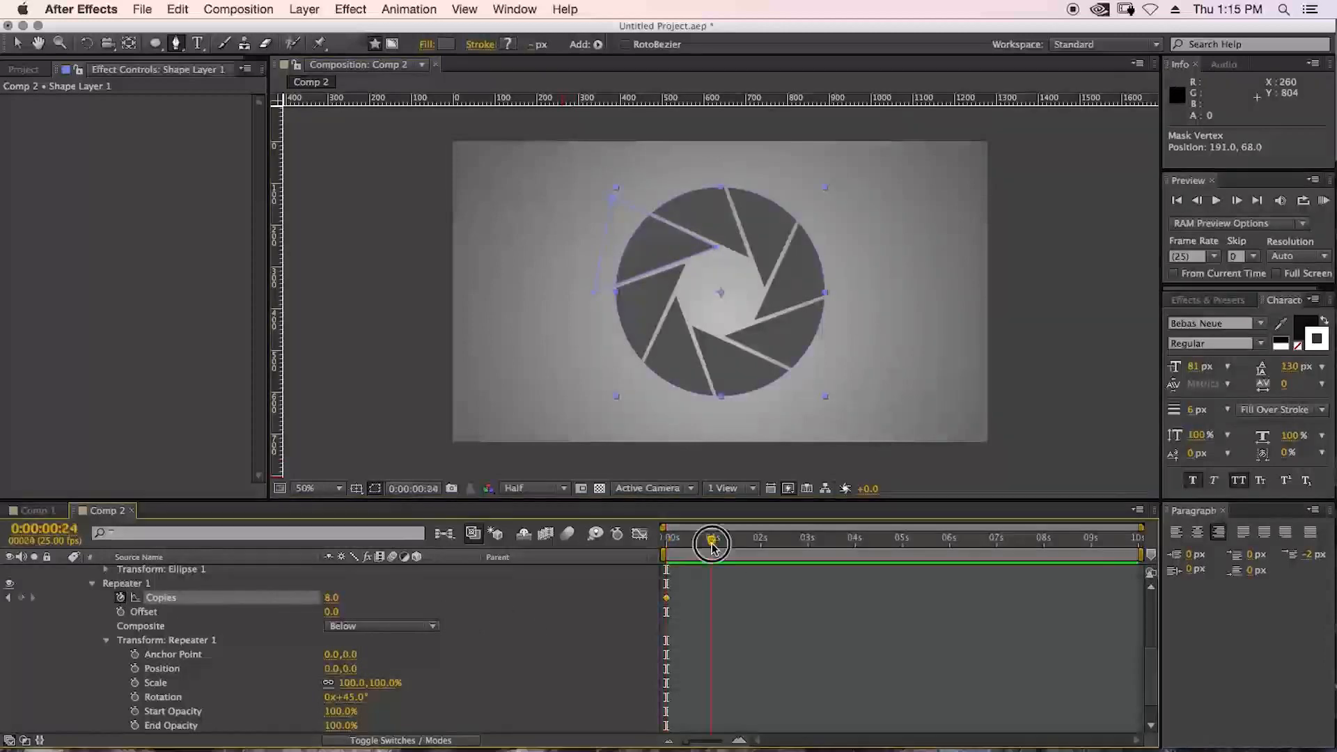
{"action": "left_click", "coordinate": [714, 553]}
{"action": "left_click", "coordinate": [8, 599]}
{"action": "left_click", "coordinate": [331, 598]}
{"action": "type", "text": "0"}
{"action": "key", "text": "Return"}
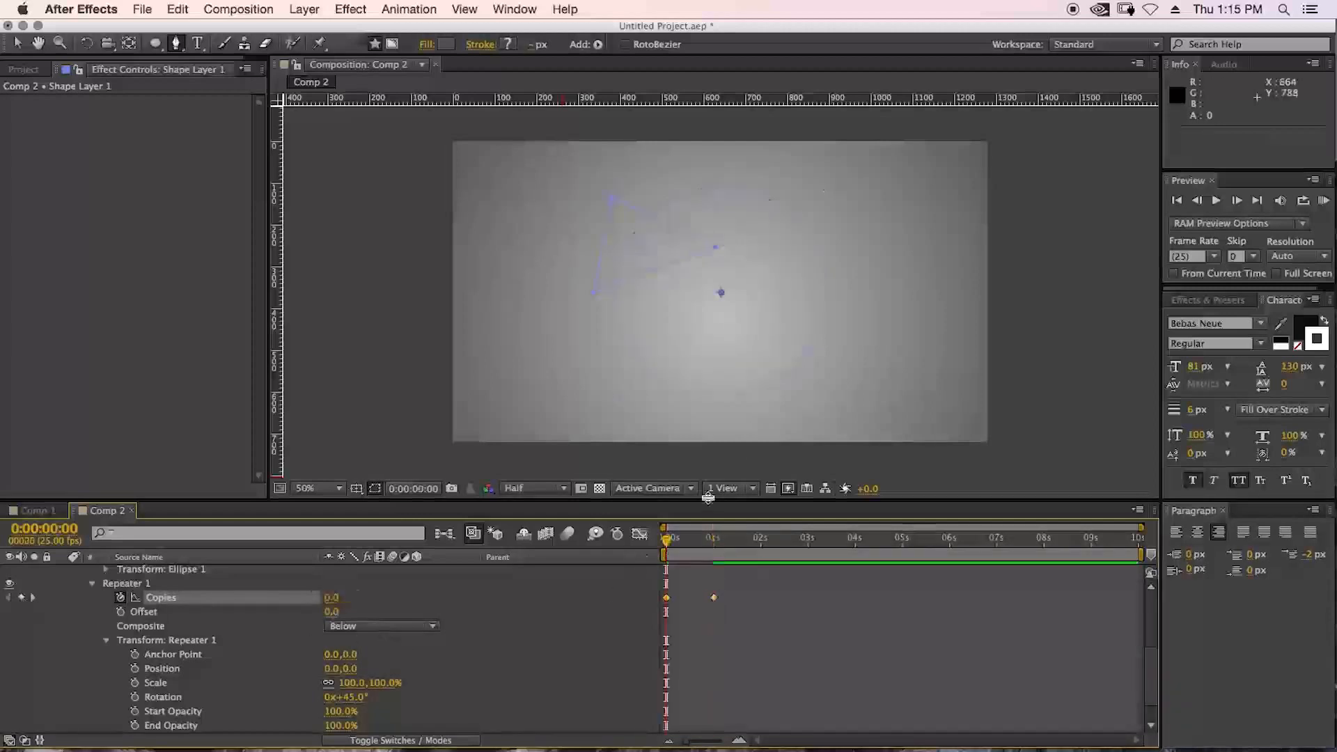
{"action": "left_click_drag", "start_coordinate": [669, 541], "coordinate": [716, 543]}
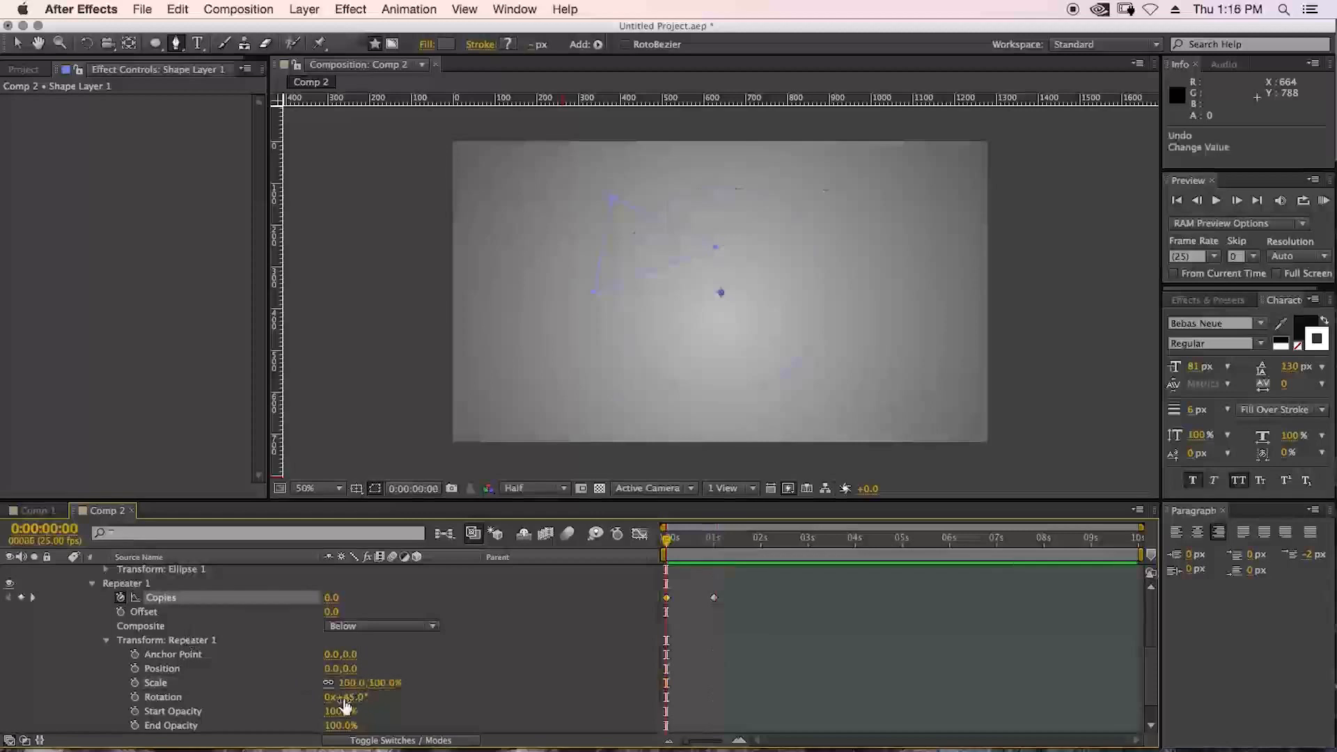
{"action": "key", "text": "super+z"}
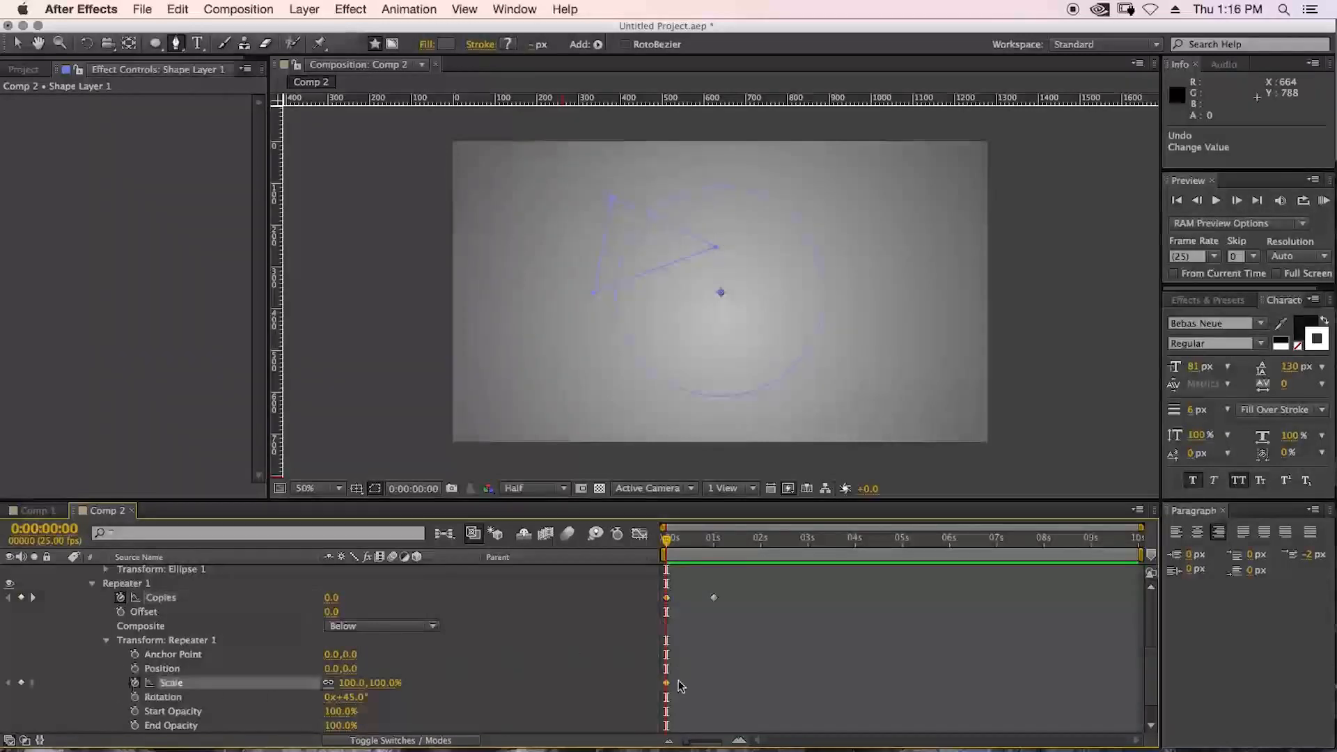
Step: Keyframe the Repeater's Scale to grow from a reduced value at the start to 100% at one second
{"action": "mouse_move", "coordinate": [669, 546]}
{"action": "left_mouse_down"}
{"action": "mouse_move", "coordinate": [708, 547]}
{"action": "mouse_move", "coordinate": [657, 545]}
{"action": "mouse_move", "coordinate": [691, 546]}
{"action": "mouse_move", "coordinate": [682, 565]}
{"action": "left_mouse_up"}
{"action": "left_click", "coordinate": [349, 683]}
{"action": "left_click", "coordinate": [23, 683]}
{"action": "left_click", "coordinate": [349, 683]}
{"action": "type", "text": "0"}
{"action": "key", "text": "Return"}
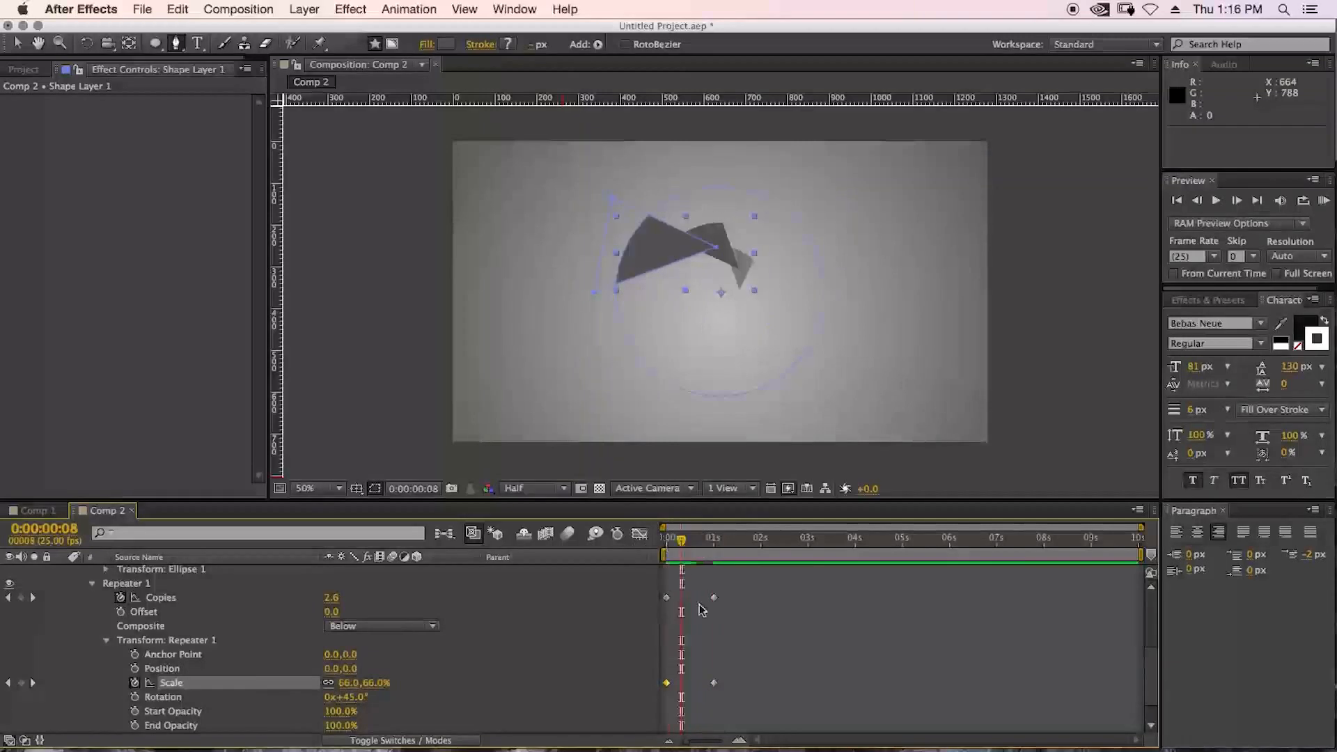
Step: Set the Repeater's Offset to 1 and scrub through the first second to preview the blades' animation
{"action": "left_click", "coordinate": [332, 613]}
{"action": "type", "text": "1"}
{"action": "key", "text": "Return"}
{"action": "left_click", "coordinate": [677, 543]}
{"action": "left_click_drag", "start_coordinate": [677, 543], "coordinate": [722, 564]}
Step: Create a full-frame ellipse shape layer and set its path size to 720 × 720 to make it circular
{"action": "left_click", "coordinate": [156, 47]}
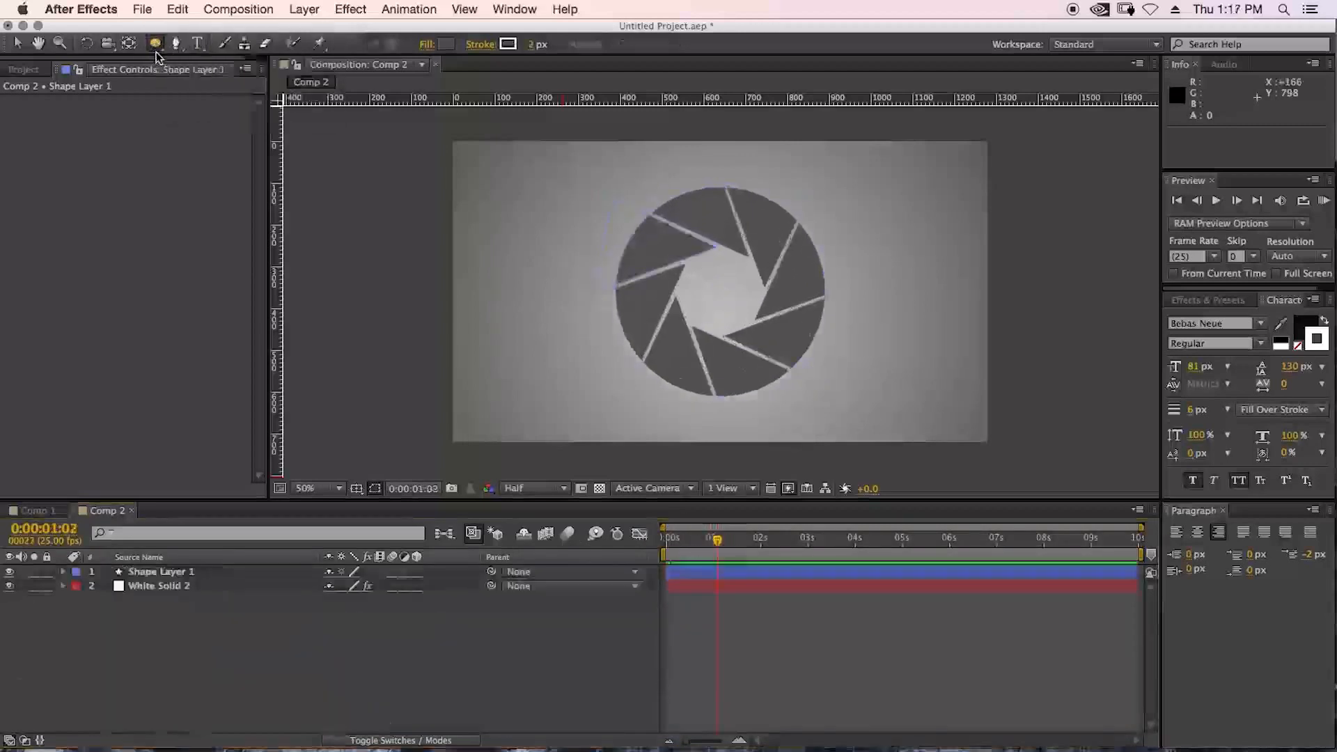
{"action": "double_click", "coordinate": [155, 43]}
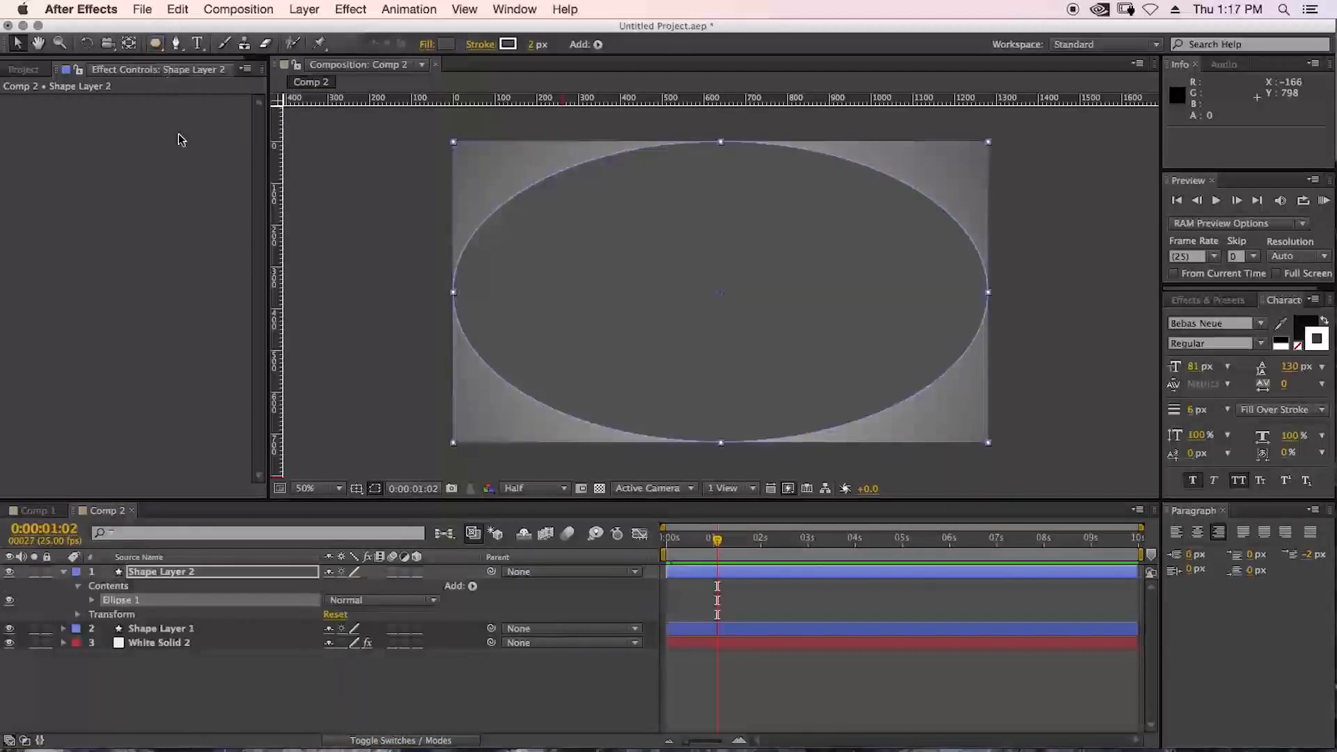
{"action": "left_click", "coordinate": [92, 600]}
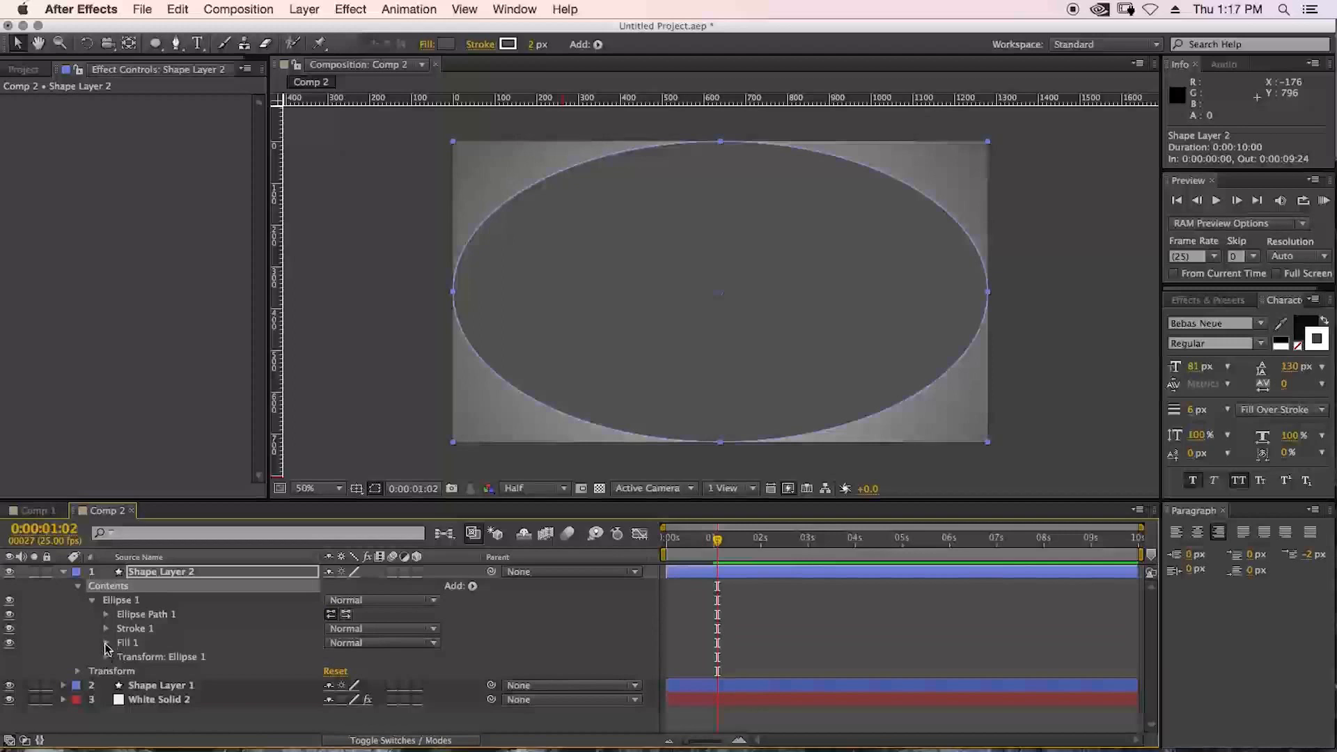
{"action": "left_click", "coordinate": [106, 614]}
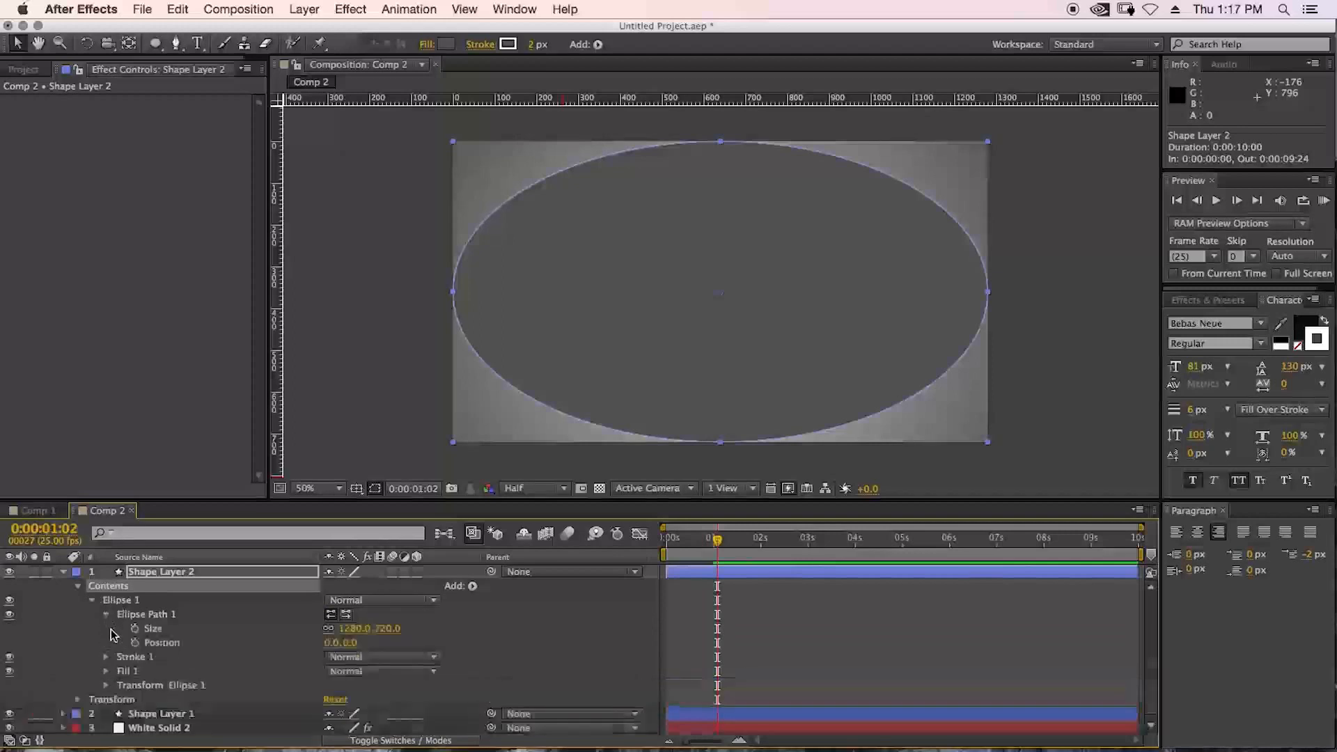
{"action": "left_click", "coordinate": [356, 629]}
{"action": "type", "text": "720"}
{"action": "key", "text": "Return"}
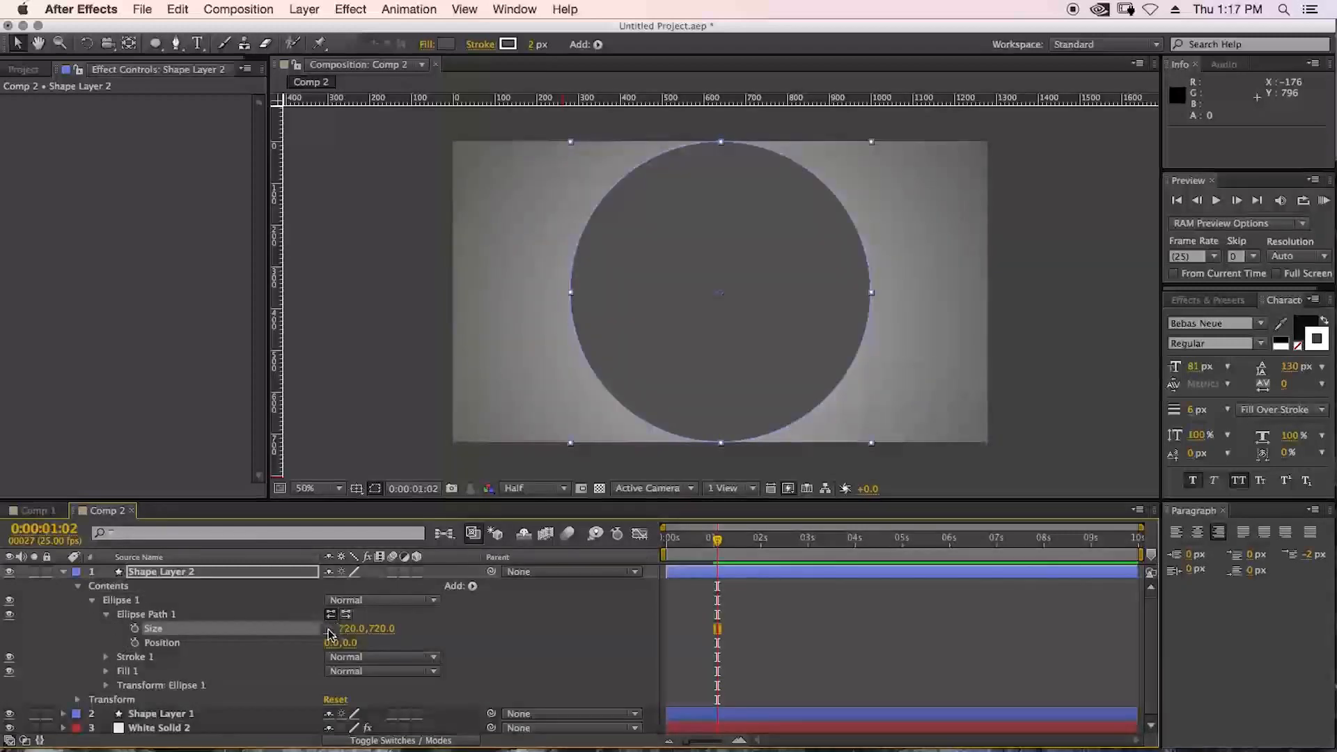
Step: Set the circle's path size to 500 × 500 and move its layer below the shutter blades layer
{"action": "left_click", "coordinate": [353, 628]}
{"action": "type", "text": "500"}
{"action": "key", "text": "Return"}
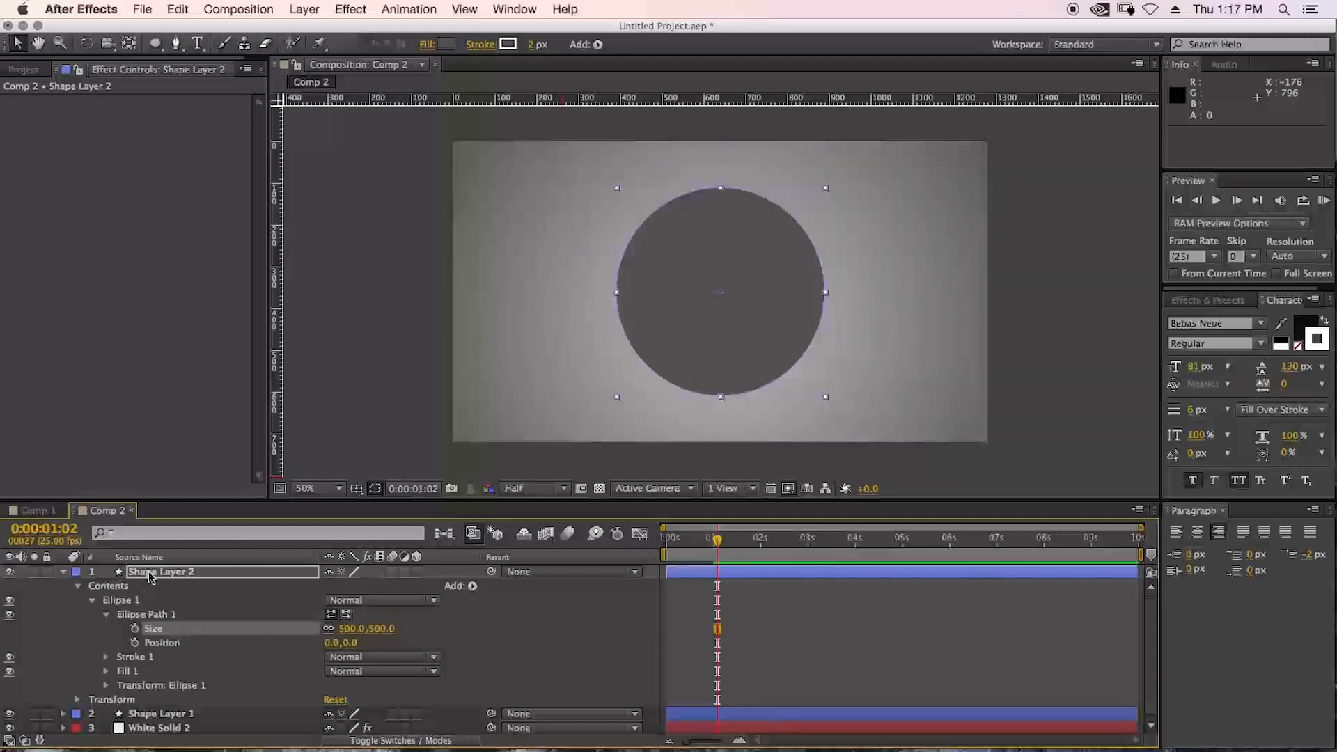
{"action": "left_click", "coordinate": [149, 573]}
{"action": "left_click", "coordinate": [68, 574]}
{"action": "left_click_drag", "start_coordinate": [149, 573], "coordinate": [146, 596]}
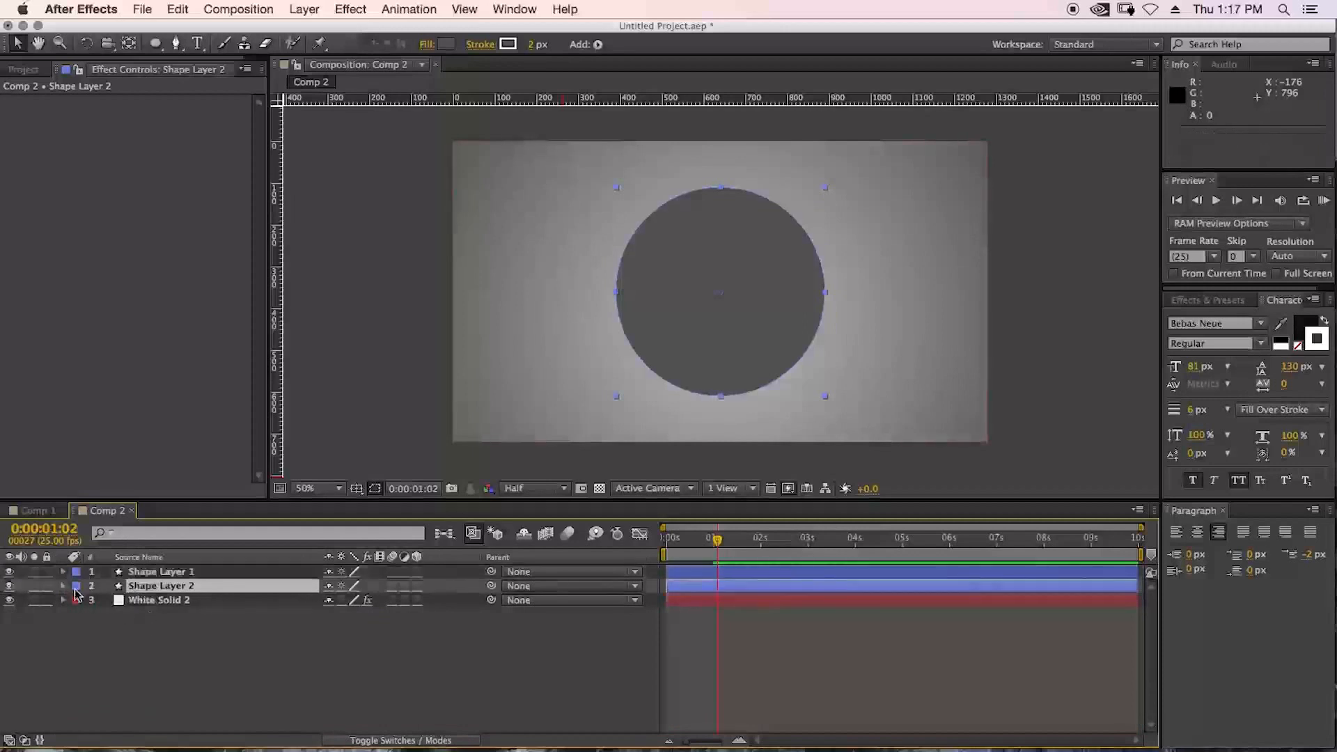
Step: Delete the circle's stroke and set its fill color to dark red 842424
{"action": "left_click", "coordinate": [64, 587]}
{"action": "left_click", "coordinate": [130, 672]}
{"action": "key", "text": "Delete"}
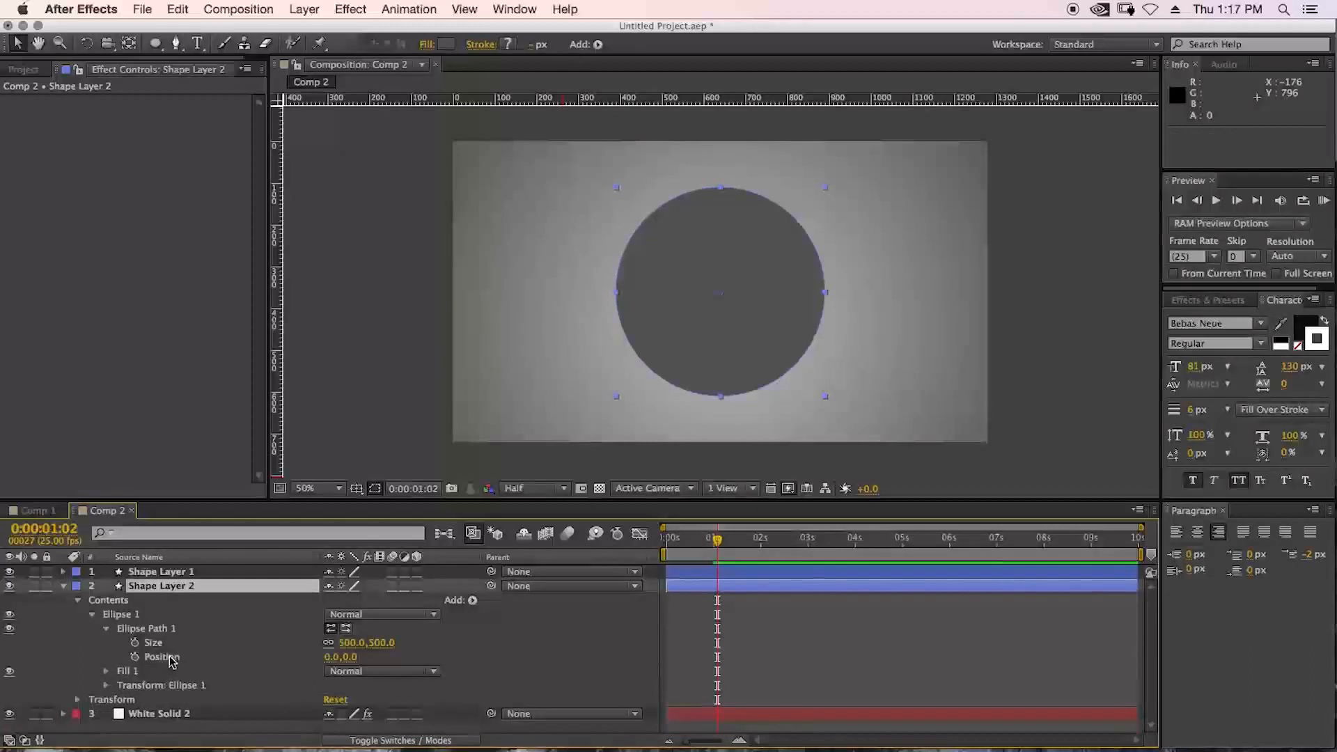
{"action": "left_click", "coordinate": [106, 671]}
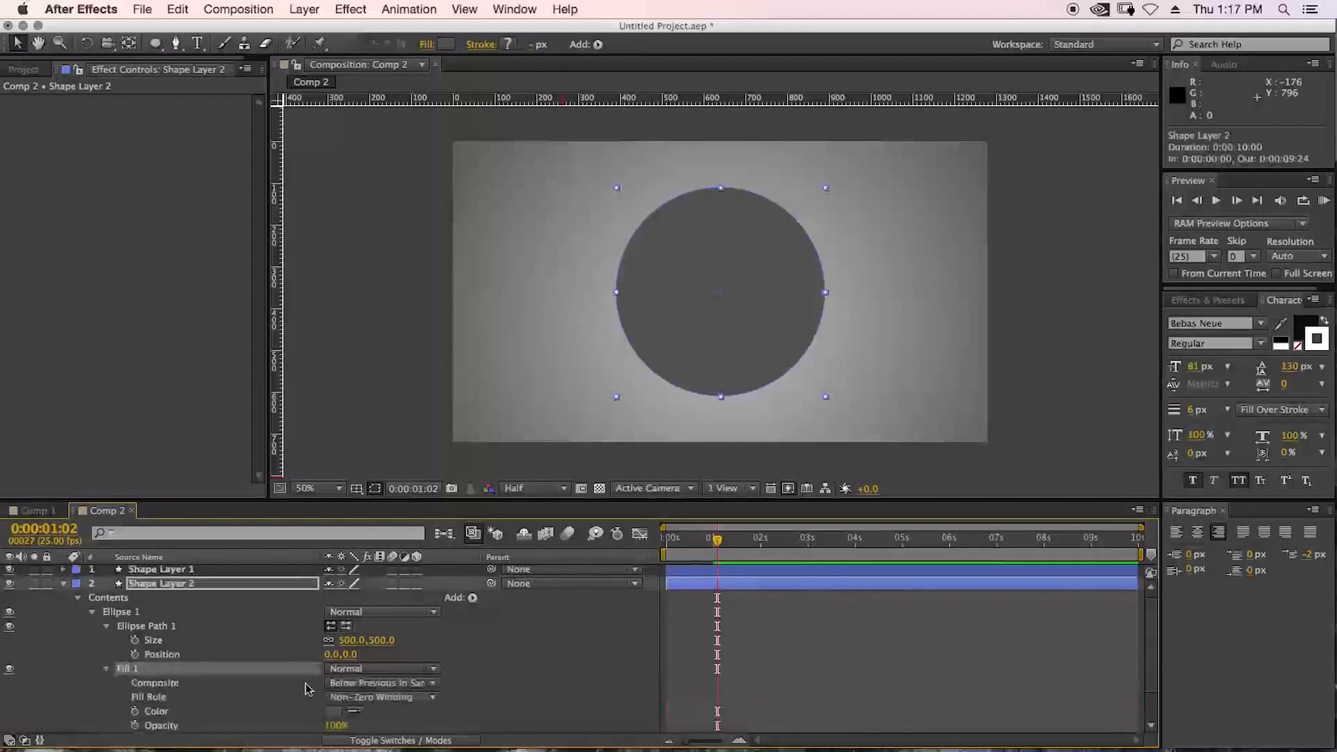
{"action": "left_click", "coordinate": [334, 711]}
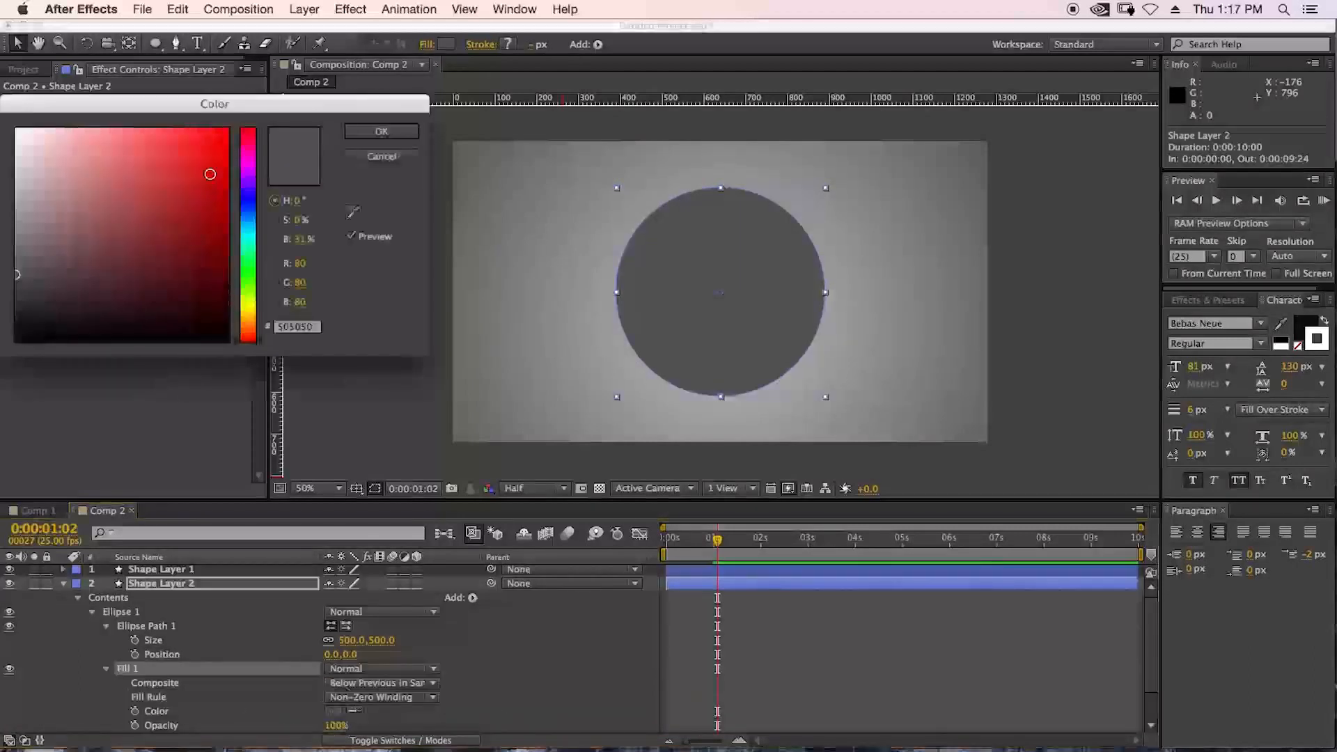
{"action": "mouse_move", "coordinate": [203, 249]}
{"action": "left_mouse_down"}
{"action": "mouse_move", "coordinate": [227, 230]}
{"action": "mouse_move", "coordinate": [227, 206]}
{"action": "mouse_move", "coordinate": [238, 226]}
{"action": "mouse_move", "coordinate": [237, 205]}
{"action": "left_mouse_up"}
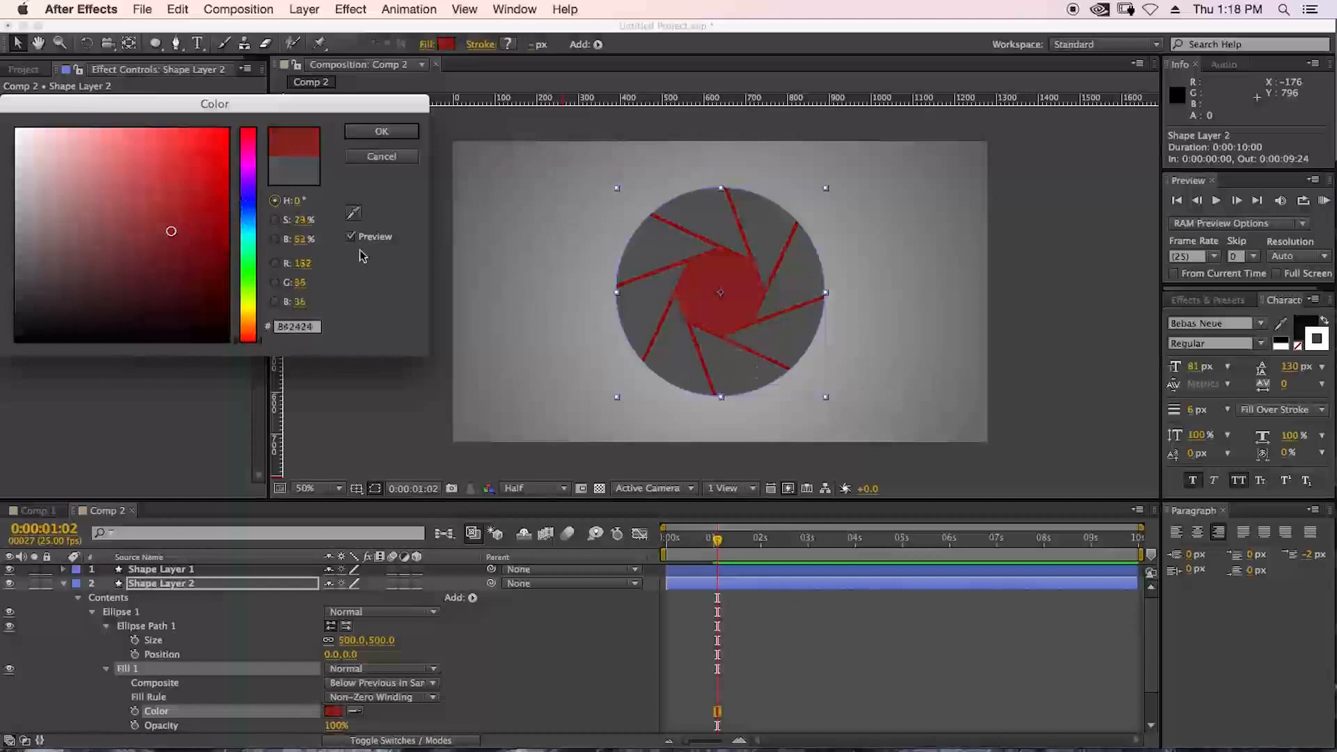
{"action": "key", "text": "Return"}
Step: Add Merge Paths to the red circle's contents and set its mode to Subtract
{"action": "left_click", "coordinate": [92, 612]}
{"action": "left_click", "coordinate": [473, 600]}
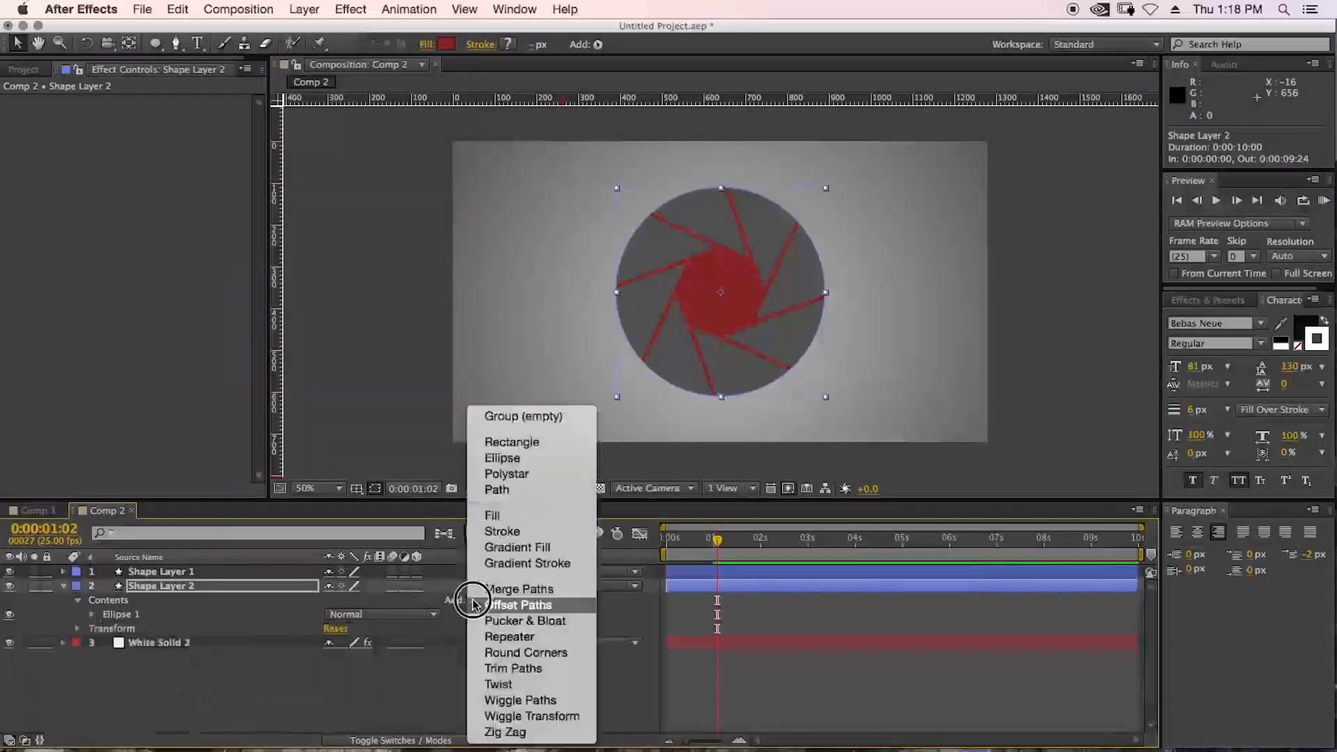
{"action": "left_click", "coordinate": [504, 590]}
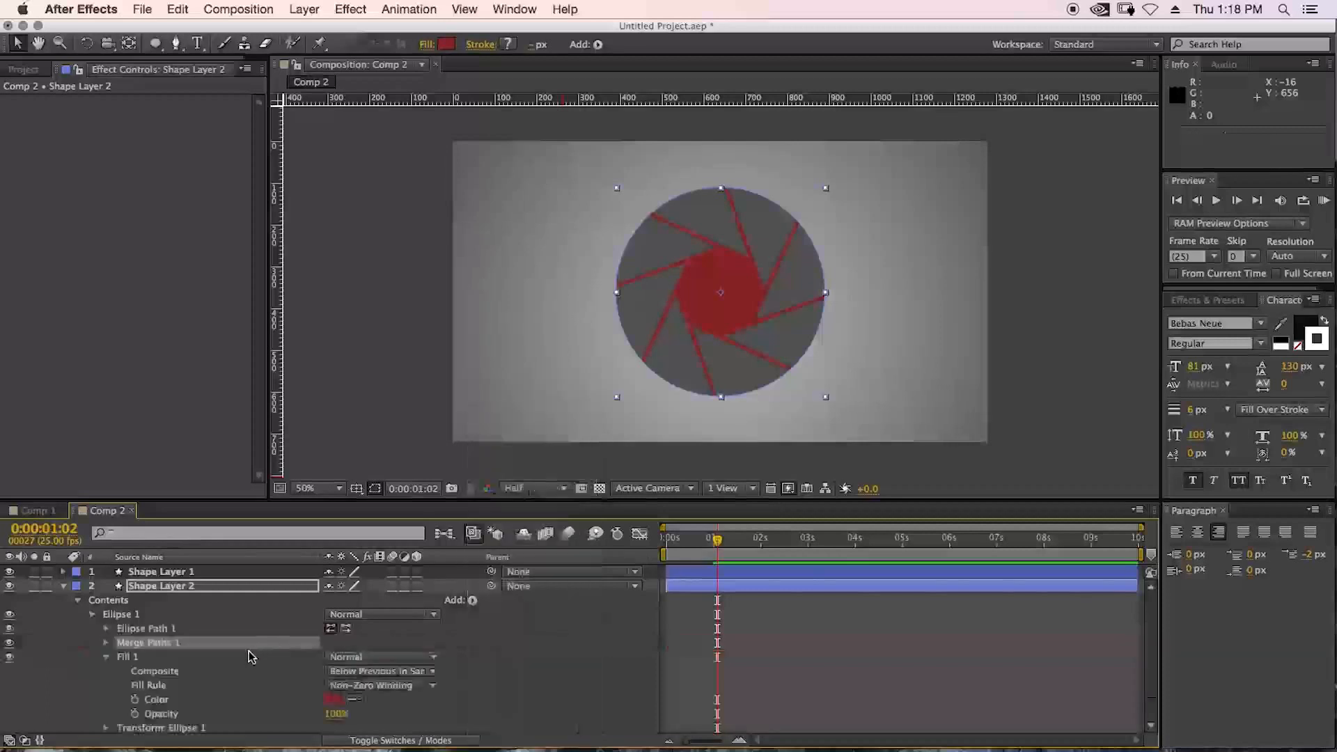
{"action": "left_click", "coordinate": [108, 644]}
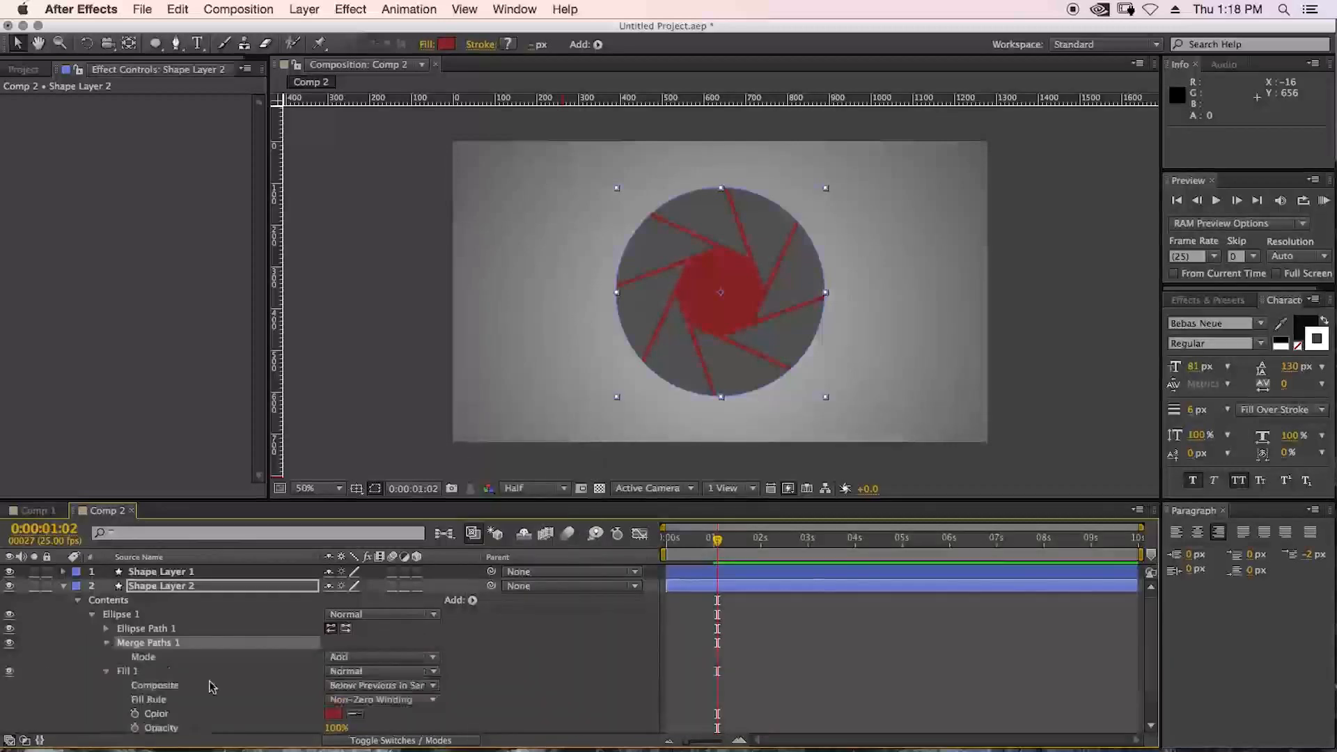
{"action": "left_click", "coordinate": [381, 664]}
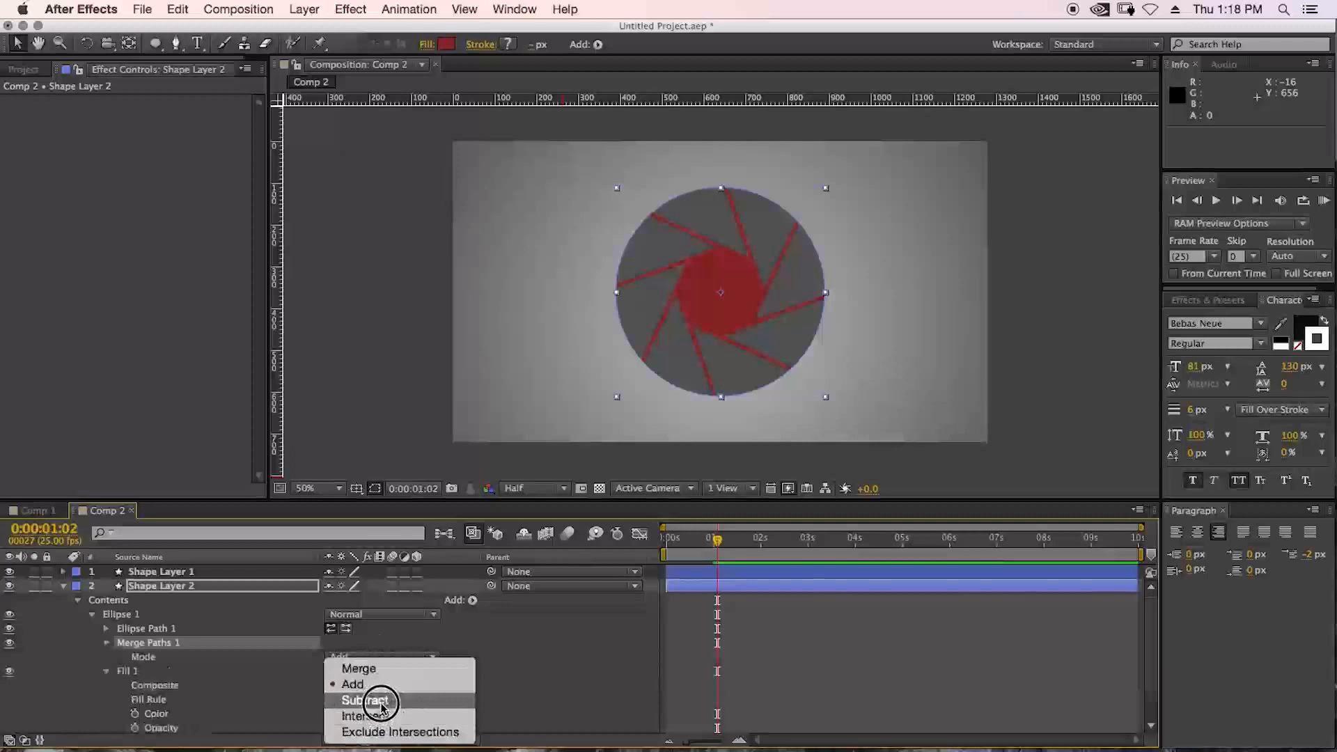
{"action": "left_click", "coordinate": [376, 704]}
Step: Add a second ellipse path to the red circle, sized about 162 px, to cut out its center
{"action": "left_click_drag", "start_coordinate": [473, 601], "coordinate": [519, 459]}
{"action": "left_click", "coordinate": [105, 643]}
{"action": "left_click_drag", "start_coordinate": [352, 662], "coordinate": [398, 658]}
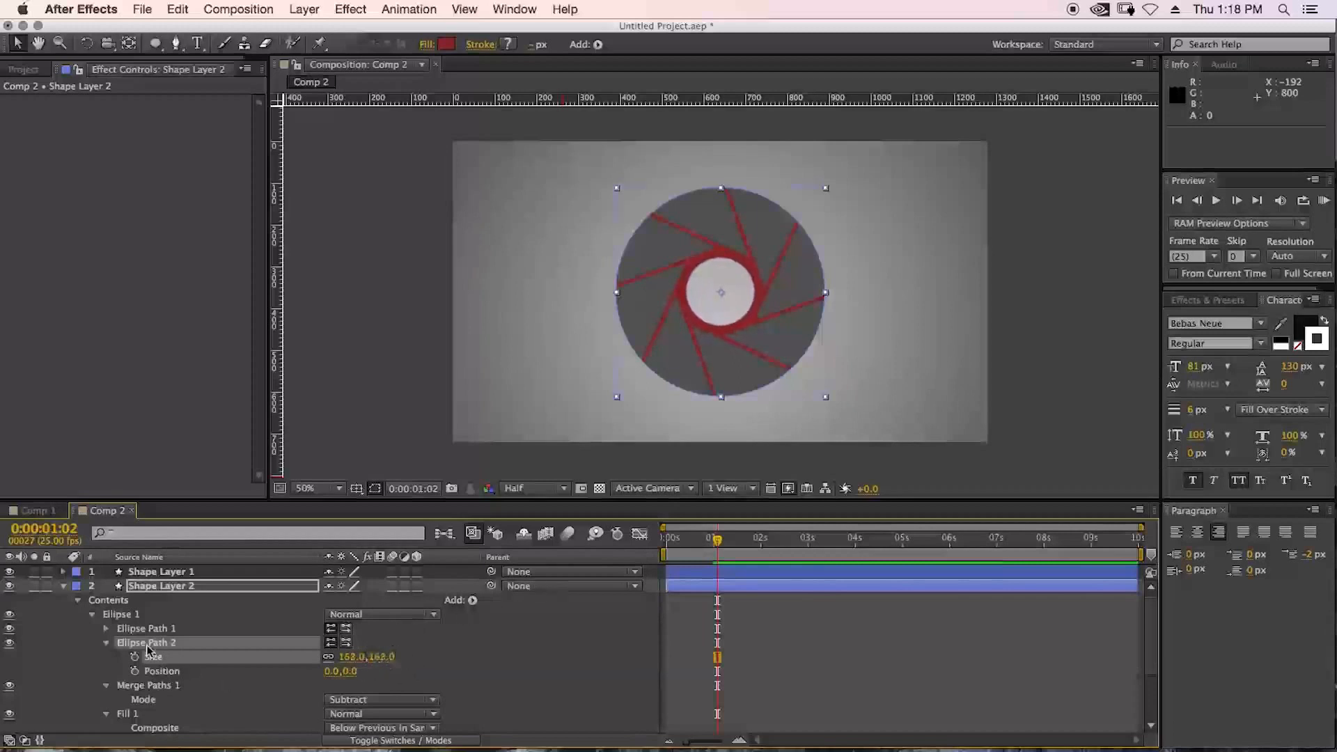
{"action": "left_click", "coordinate": [65, 588]}
Step: Change the shutter blades' fill to black and scrub through the first second to preview the animation
{"action": "left_click", "coordinate": [63, 573]}
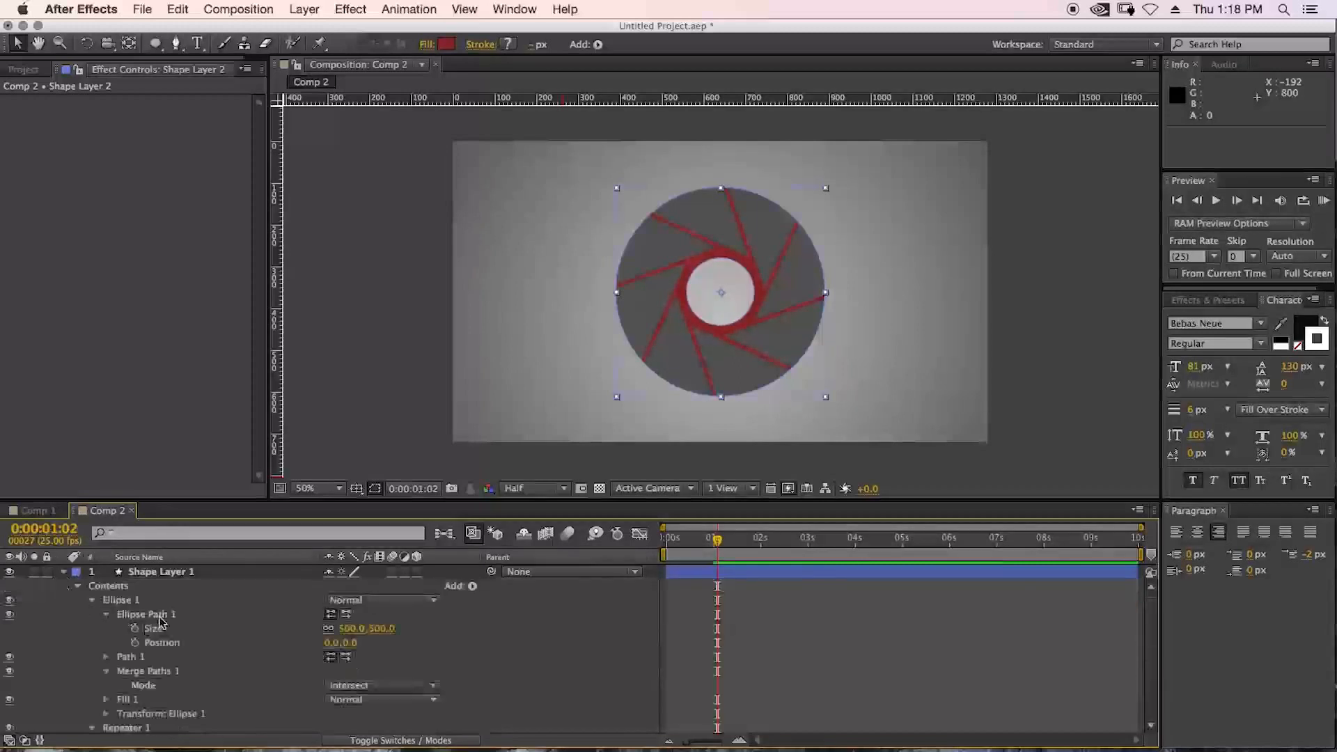
{"action": "left_click", "coordinate": [92, 602]}
{"action": "left_click", "coordinate": [91, 602]}
{"action": "left_click", "coordinate": [91, 616]}
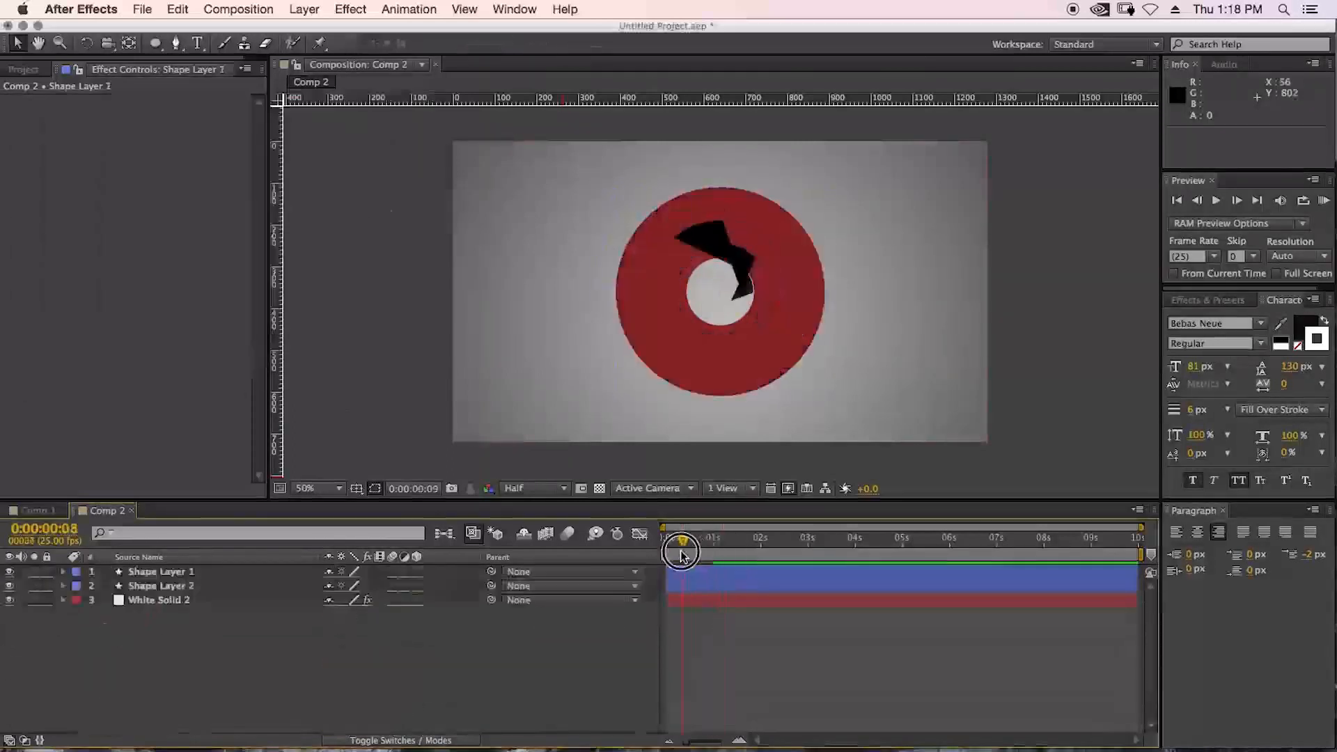
{"action": "left_click_drag", "start_coordinate": [681, 554], "coordinate": [707, 553]}
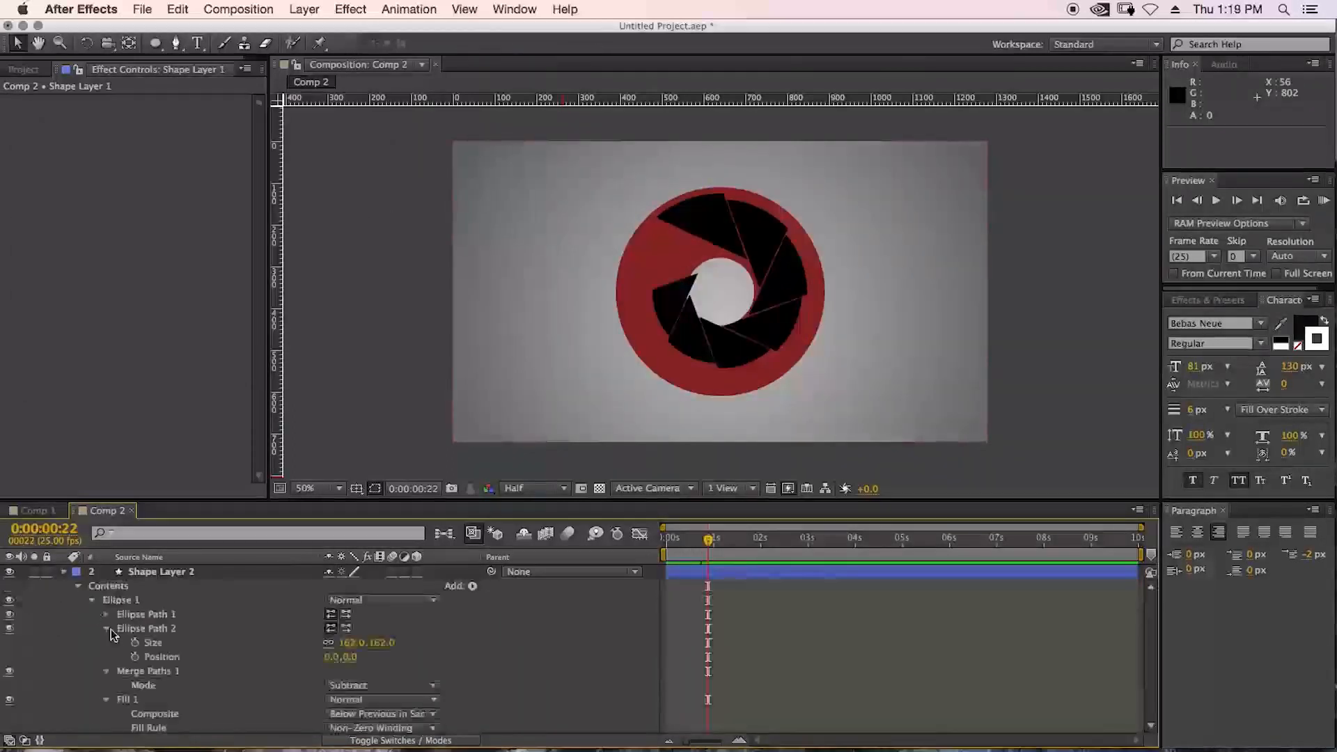
Step: Link the red circle layer's Scale to the Scale of the blades' Repeater with an expression
{"action": "left_click", "coordinate": [107, 629]}
{"action": "left_click", "coordinate": [92, 599]}
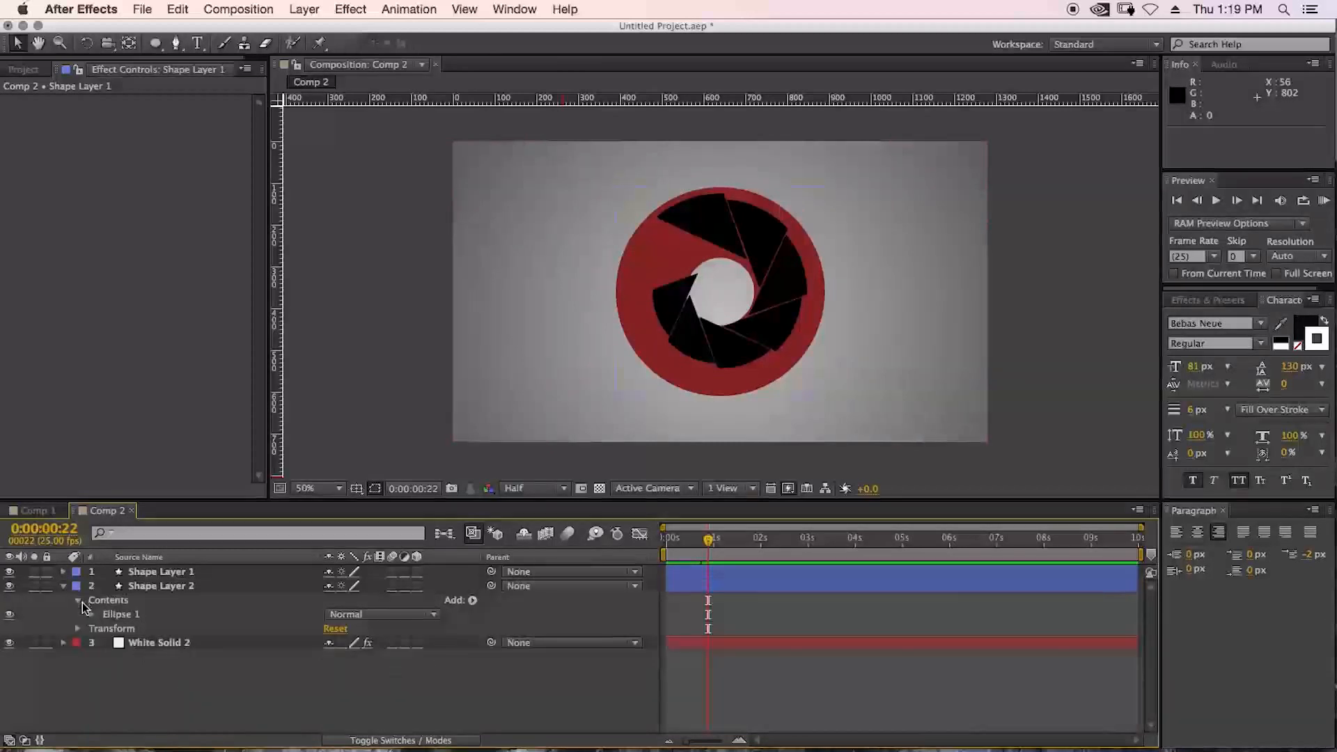
{"action": "left_click", "coordinate": [91, 629]}
{"action": "left_click", "coordinate": [77, 629]}
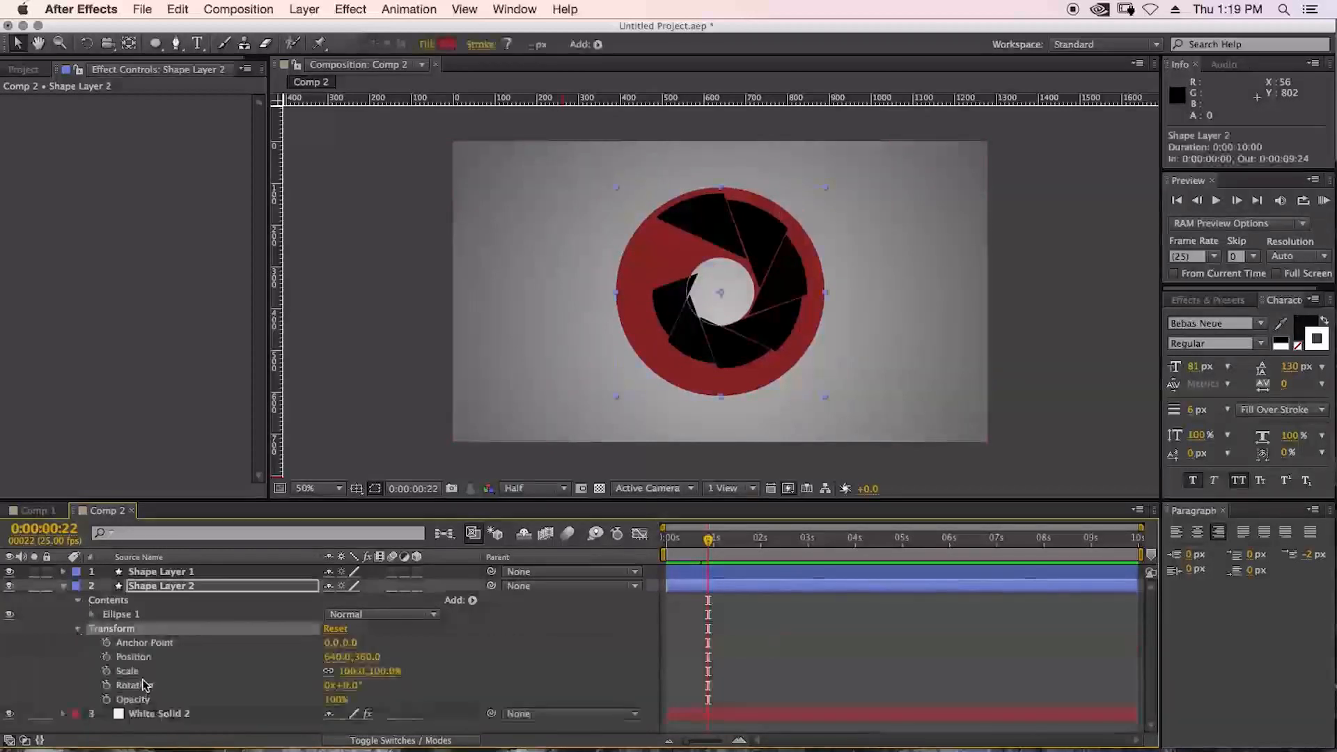
{"action": "left_click", "coordinate": [63, 572]}
{"action": "key", "text": "grave"}
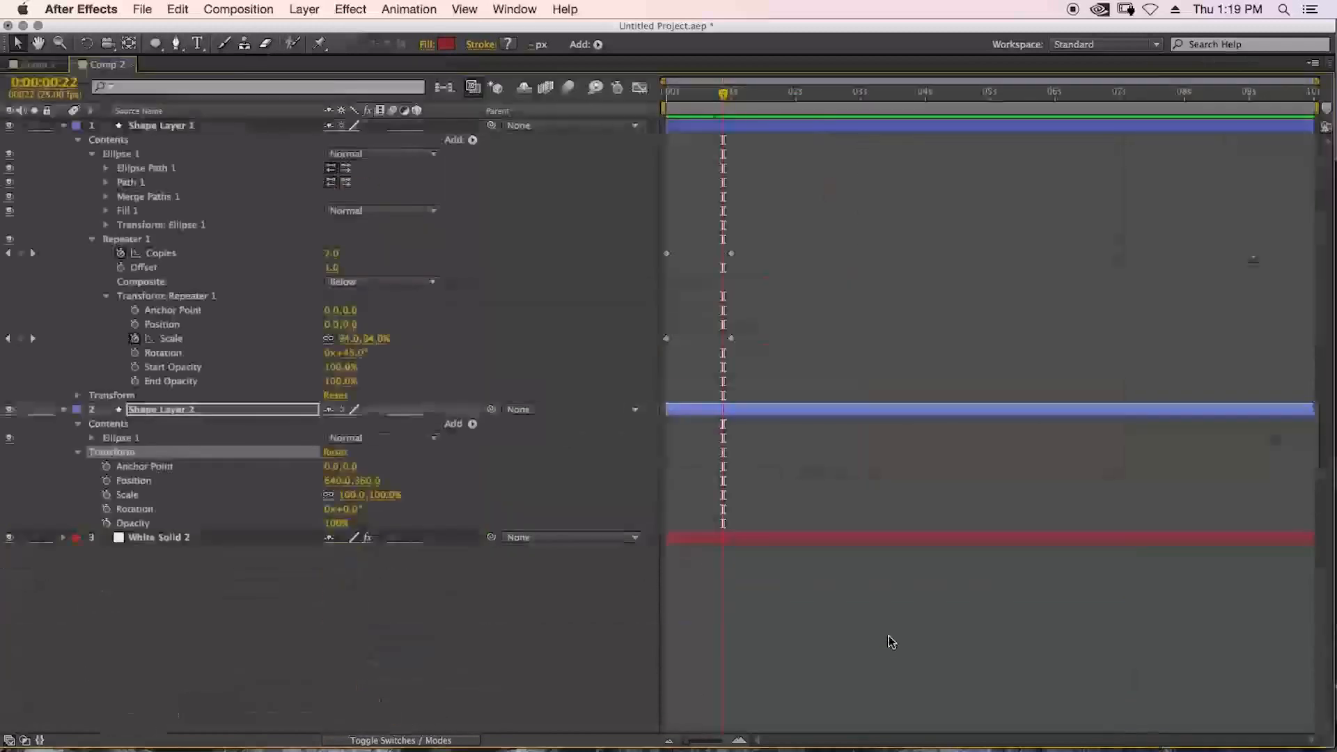
{"action": "left_click", "coordinate": [107, 496], "text": "alt"}
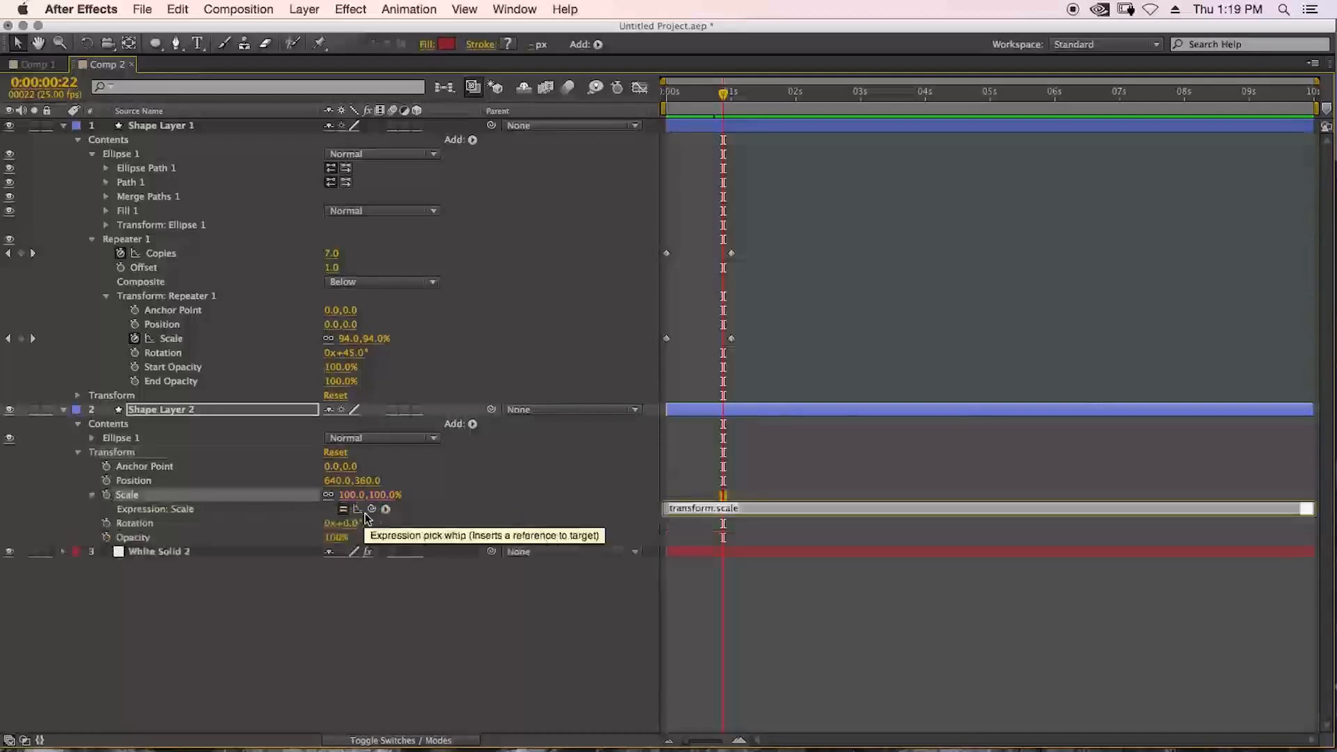
{"action": "left_click_drag", "start_coordinate": [372, 512], "coordinate": [258, 340]}
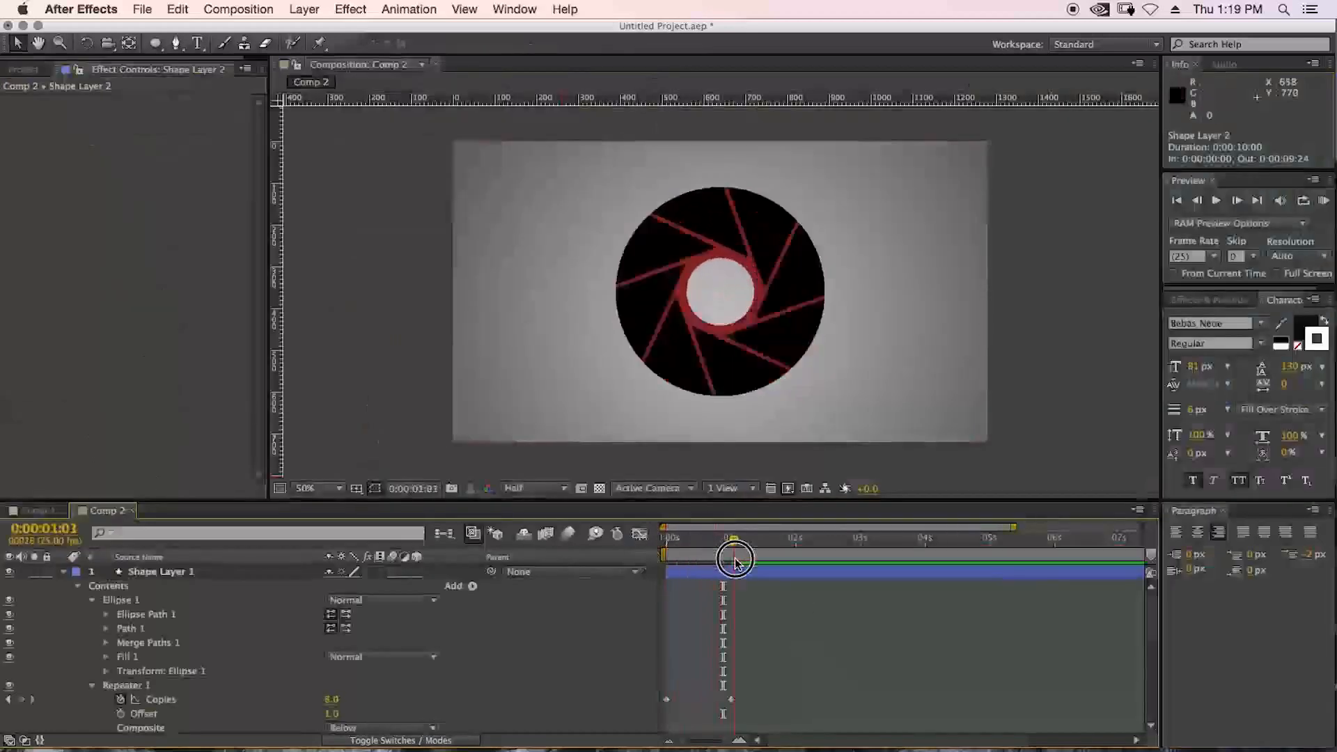
Step: Create a null object and parent both Shape Layer 1 and Shape Layer 2 to it
{"action": "left_click", "coordinate": [305, 9]}
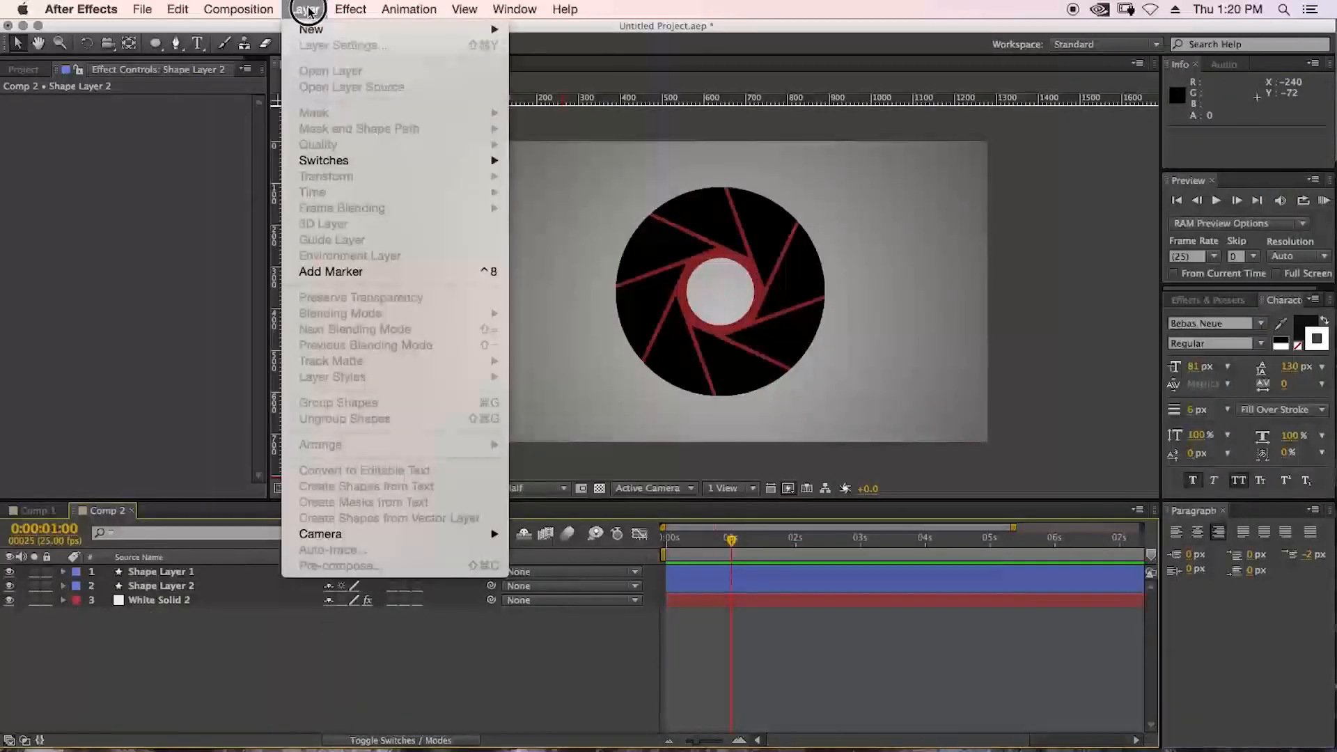
{"action": "mouse_move", "coordinate": [348, 29]}
{"action": "left_click", "coordinate": [566, 117]}
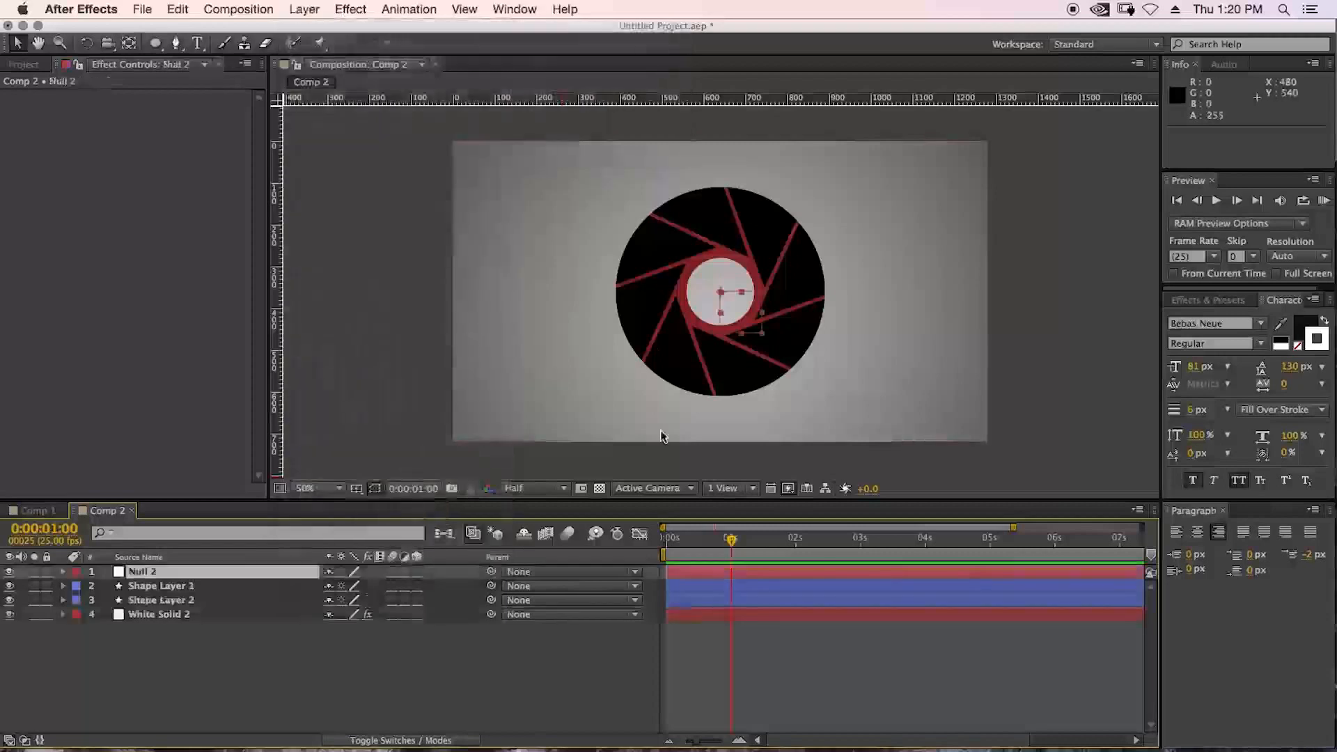
{"action": "left_click", "coordinate": [237, 587]}
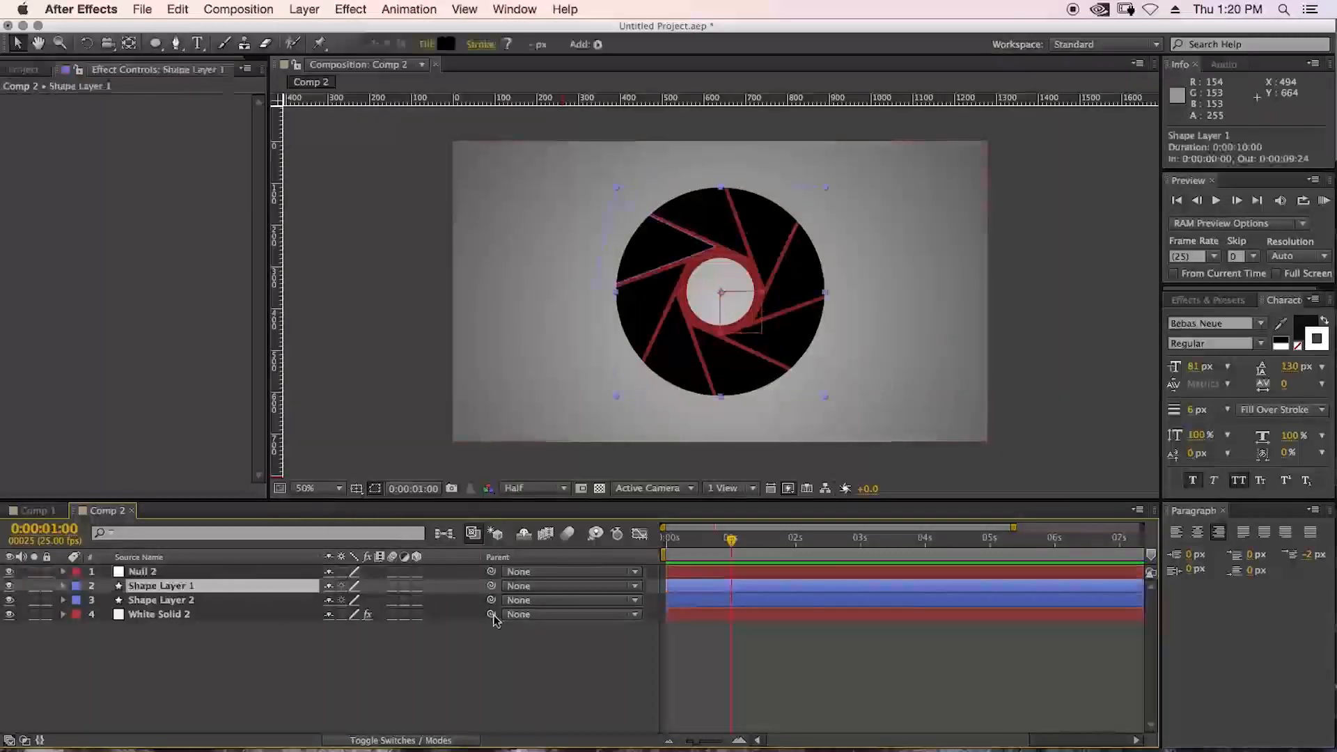
{"action": "left_click_drag", "start_coordinate": [491, 586], "coordinate": [209, 572]}
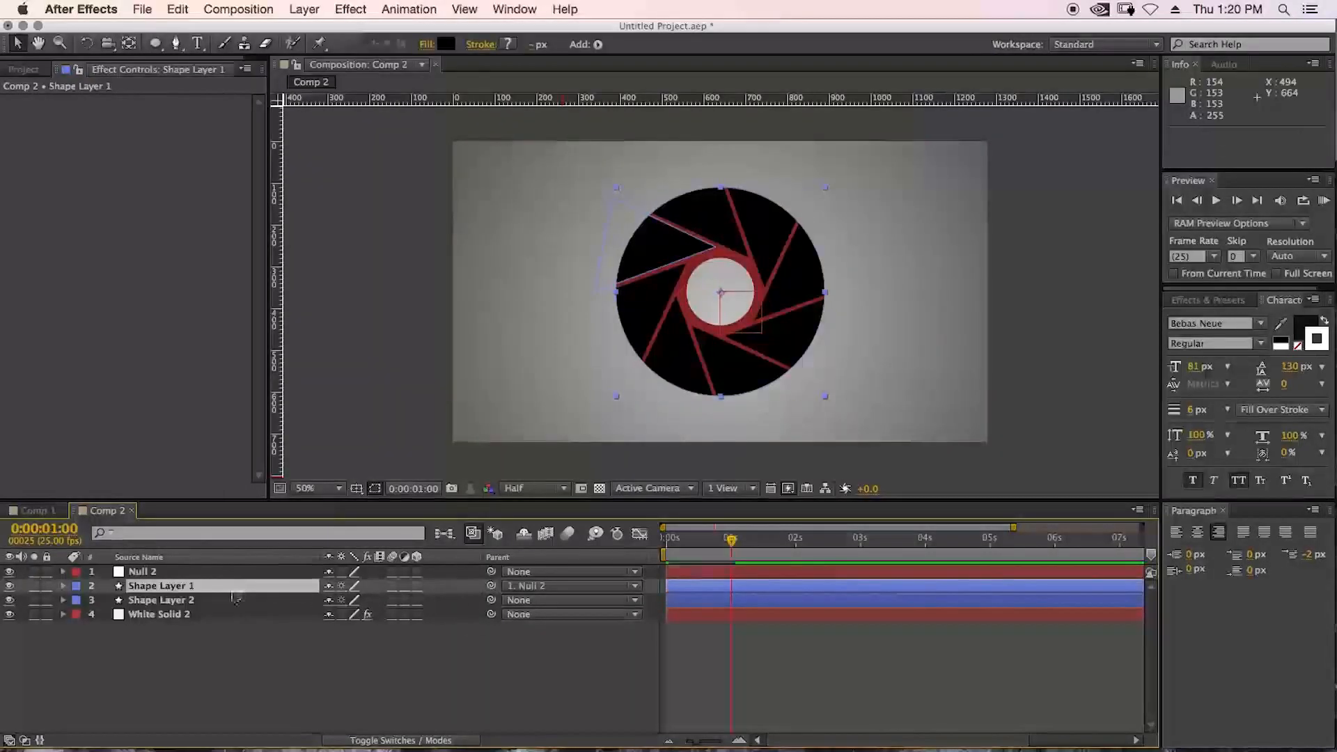
{"action": "left_click", "coordinate": [235, 600]}
{"action": "left_click_drag", "start_coordinate": [492, 614], "coordinate": [243, 582]}
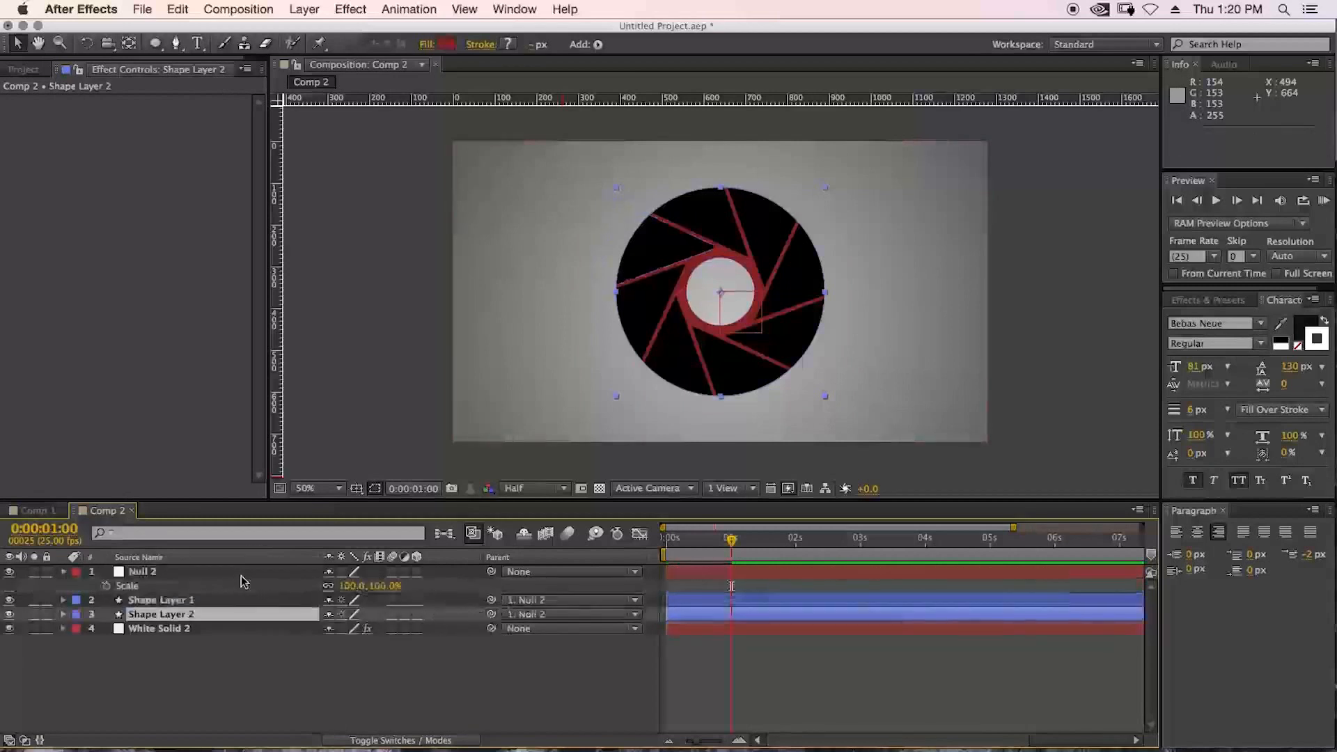
Step: Scale the null object down to 27% to shrink the whole aperture
{"action": "left_click", "coordinate": [209, 573]}
{"action": "left_click_drag", "start_coordinate": [352, 585], "coordinate": [324, 591]}
{"action": "left_click_drag", "start_coordinate": [291, 590], "coordinate": [286, 589]}
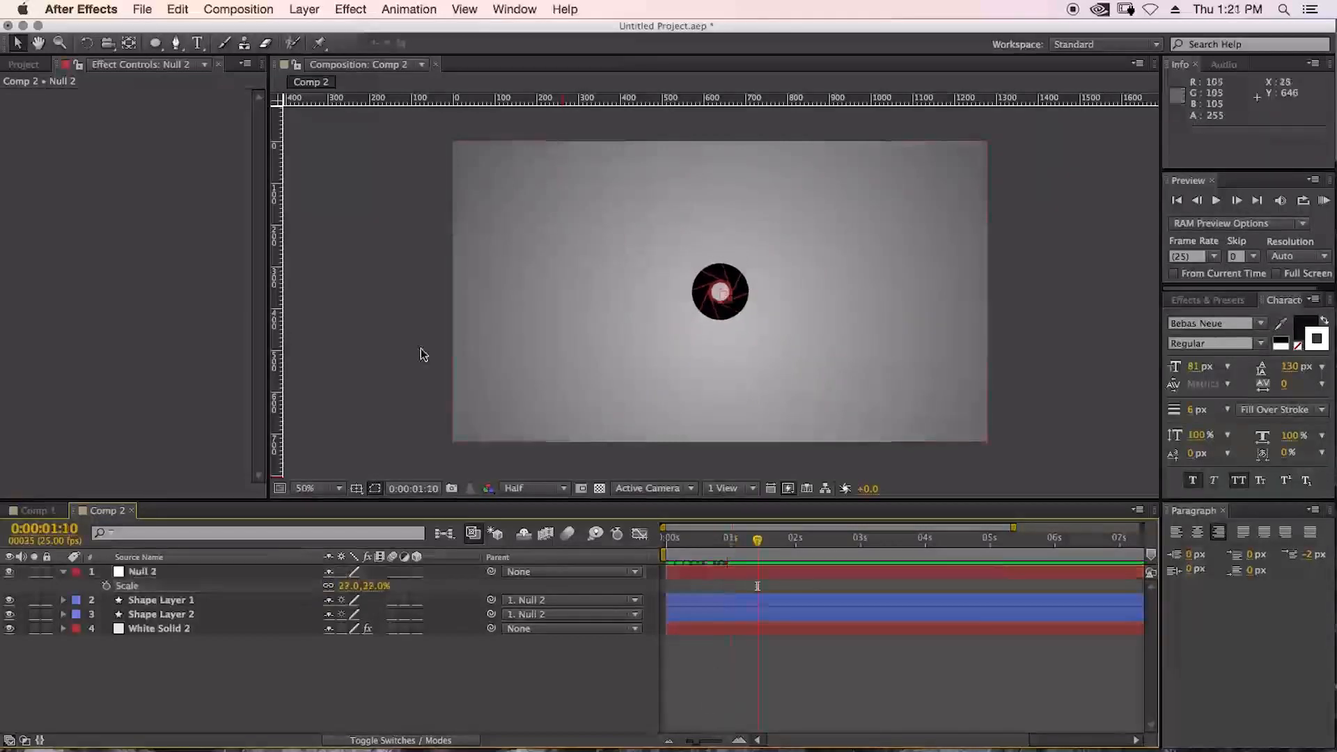
Step: Add dark red 228 px Arial Bold text layers "m" before and "tion" after the aperture, spelling "motion"
{"action": "left_click", "coordinate": [199, 45]}
{"action": "left_click", "coordinate": [530, 320]}
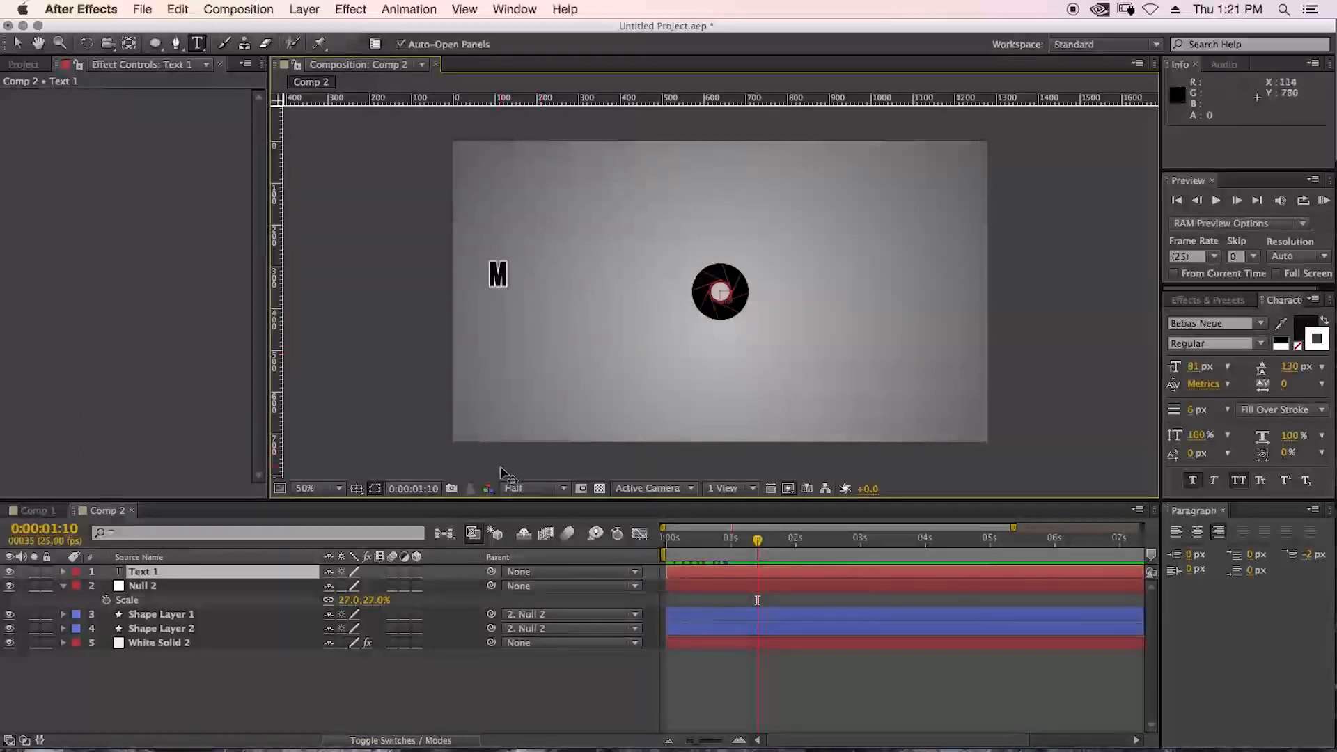
{"action": "left_click", "coordinate": [174, 670]}
{"action": "key", "text": "super+d"}
{"action": "double_click", "coordinate": [195, 571]}
{"action": "type", "text": "otion"}
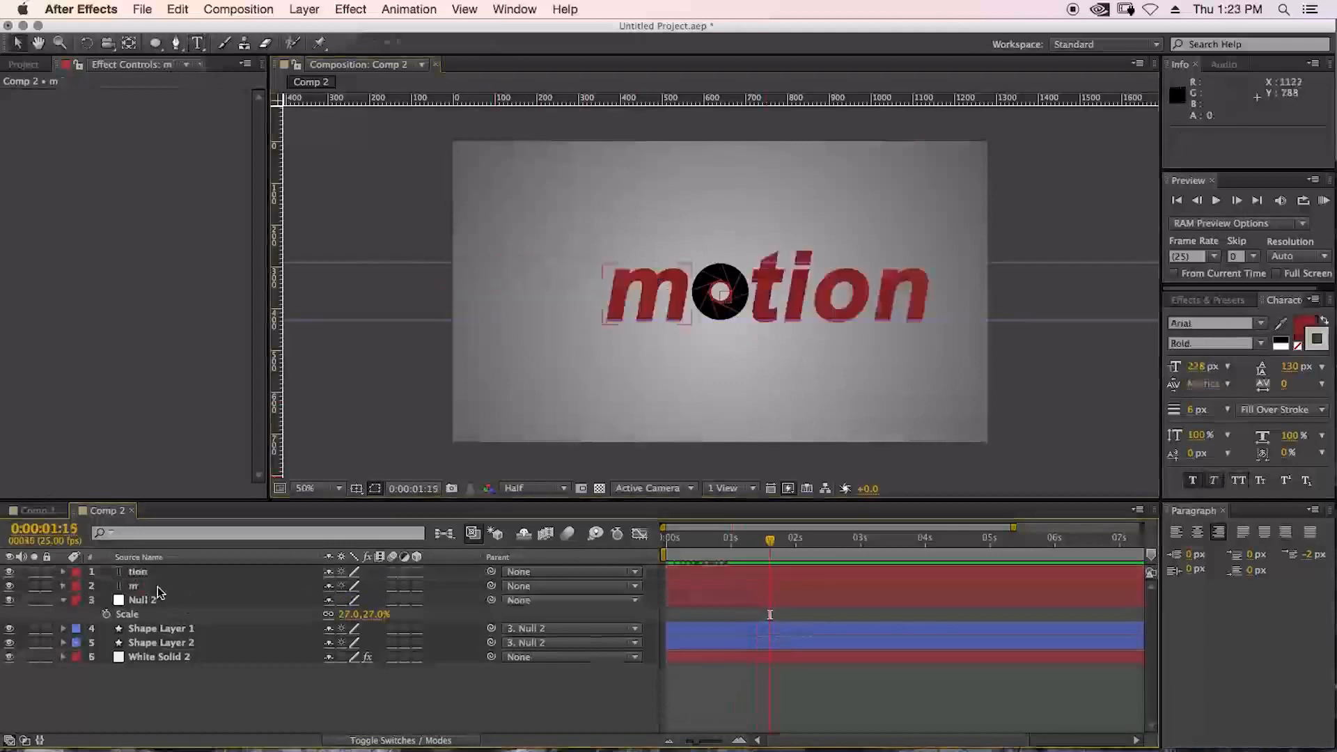
Step: Add a Position text animator to the "tion" and "m" layers and offset the "tion" letters horizontally to -426
{"action": "left_click", "coordinate": [164, 582]}
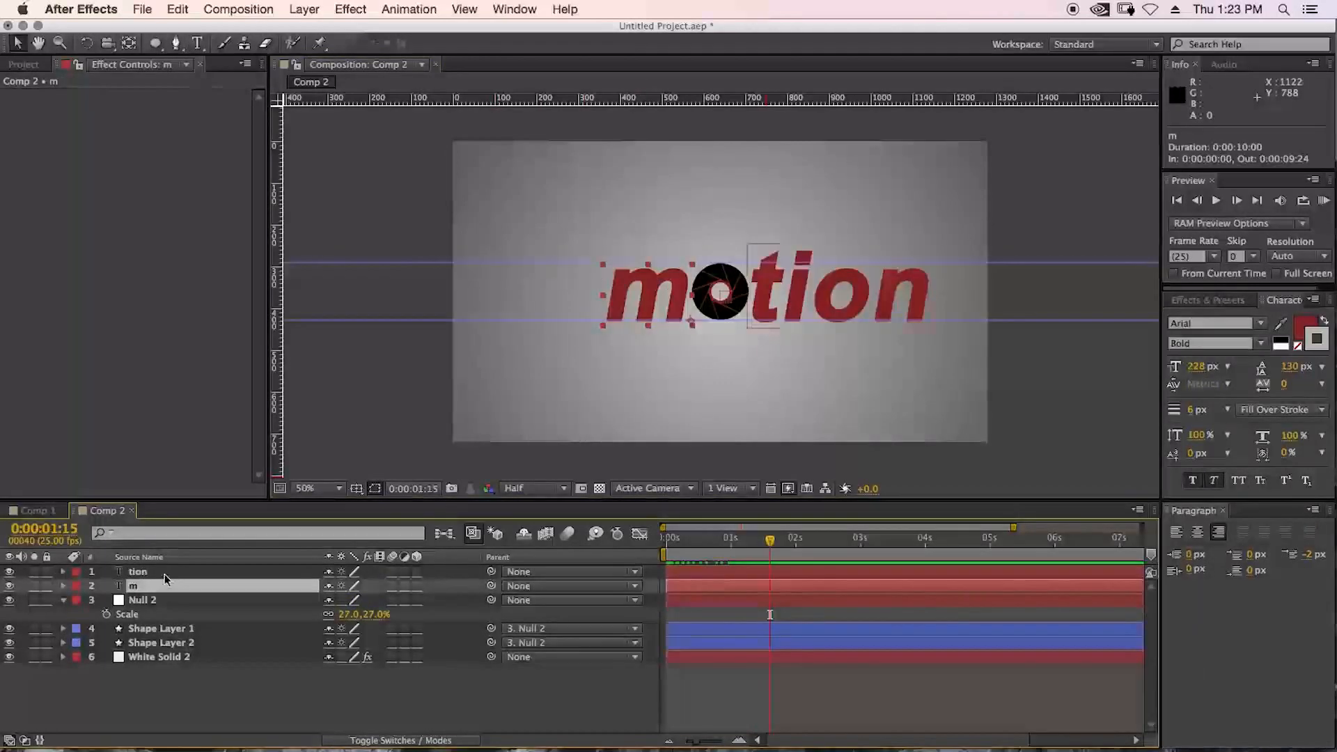
{"action": "left_click", "coordinate": [161, 573], "text": "shift"}
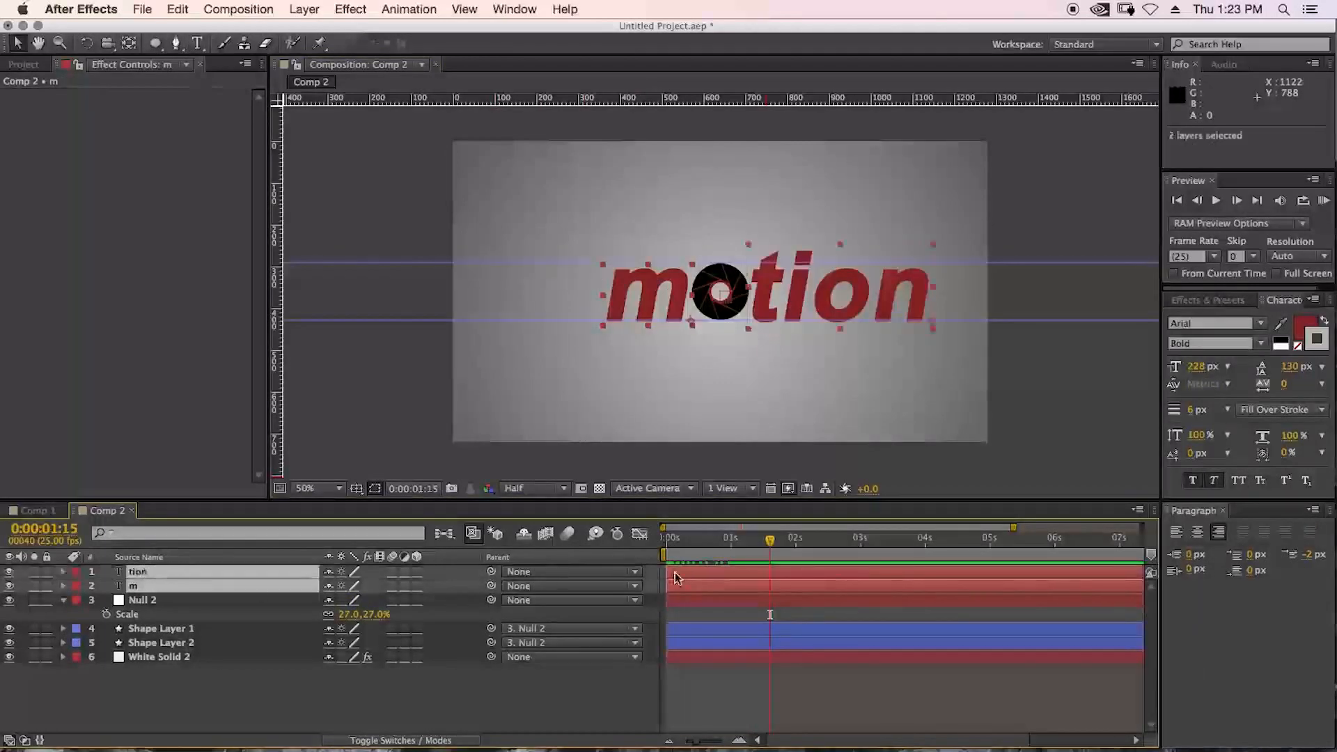
{"action": "left_click", "coordinate": [63, 573]}
{"action": "left_click", "coordinate": [473, 585]}
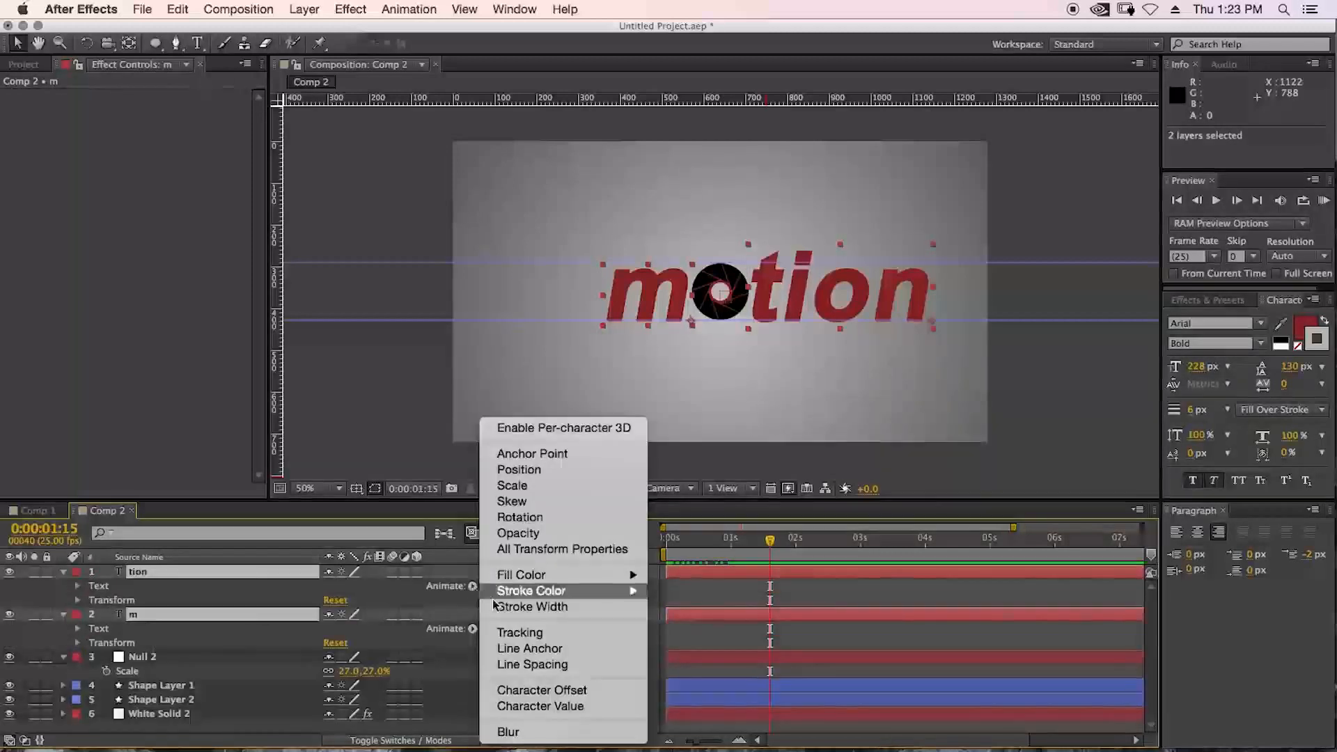
{"action": "left_click", "coordinate": [582, 473]}
{"action": "left_click_drag", "start_coordinate": [345, 671], "coordinate": [246, 671]}
Step: Keyframe the text animator's Range Selector Start from 0% to 100% so the letters slide into place
{"action": "left_click", "coordinate": [106, 656]}
{"action": "left_click", "coordinate": [135, 672]}
{"action": "left_click_drag", "start_coordinate": [771, 672], "coordinate": [732, 675]}
{"action": "left_click_drag", "start_coordinate": [330, 671], "coordinate": [469, 677]}
{"action": "left_click_drag", "start_coordinate": [1152, 637], "coordinate": [1153, 674]}
{"action": "left_click_drag", "start_coordinate": [728, 541], "coordinate": [702, 555]}
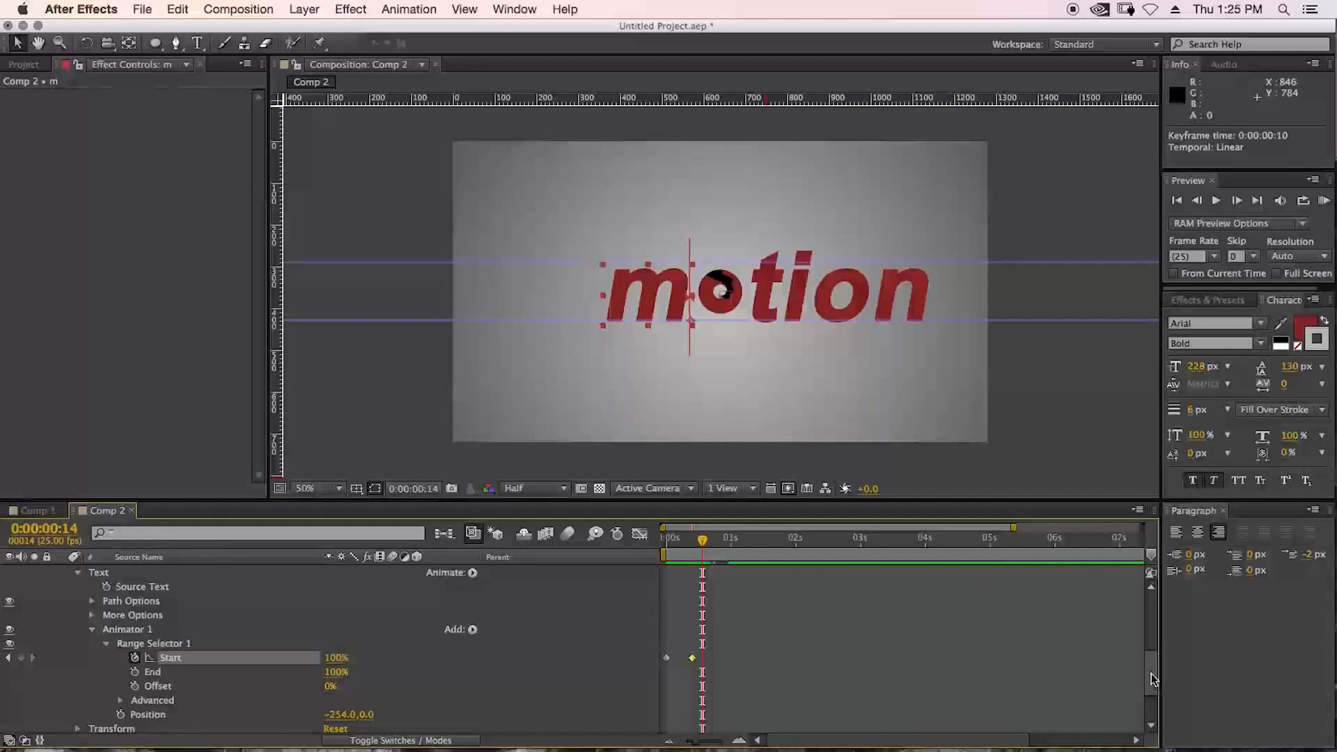
Step: Add an Opacity property to Animator 1 of the "m" and "tion" text layers
{"action": "scroll", "coordinate": [1145, 641], "scroll_direction": "down", "scroll_amount": 2}
{"action": "scroll", "coordinate": [1146, 640], "scroll_direction": "up", "scroll_amount": 2}
{"action": "key", "text": "Home"}
{"action": "left_click", "coordinate": [472, 598]}
{"action": "mouse_move", "coordinate": [515, 598]}
{"action": "left_click", "coordinate": [639, 534]}
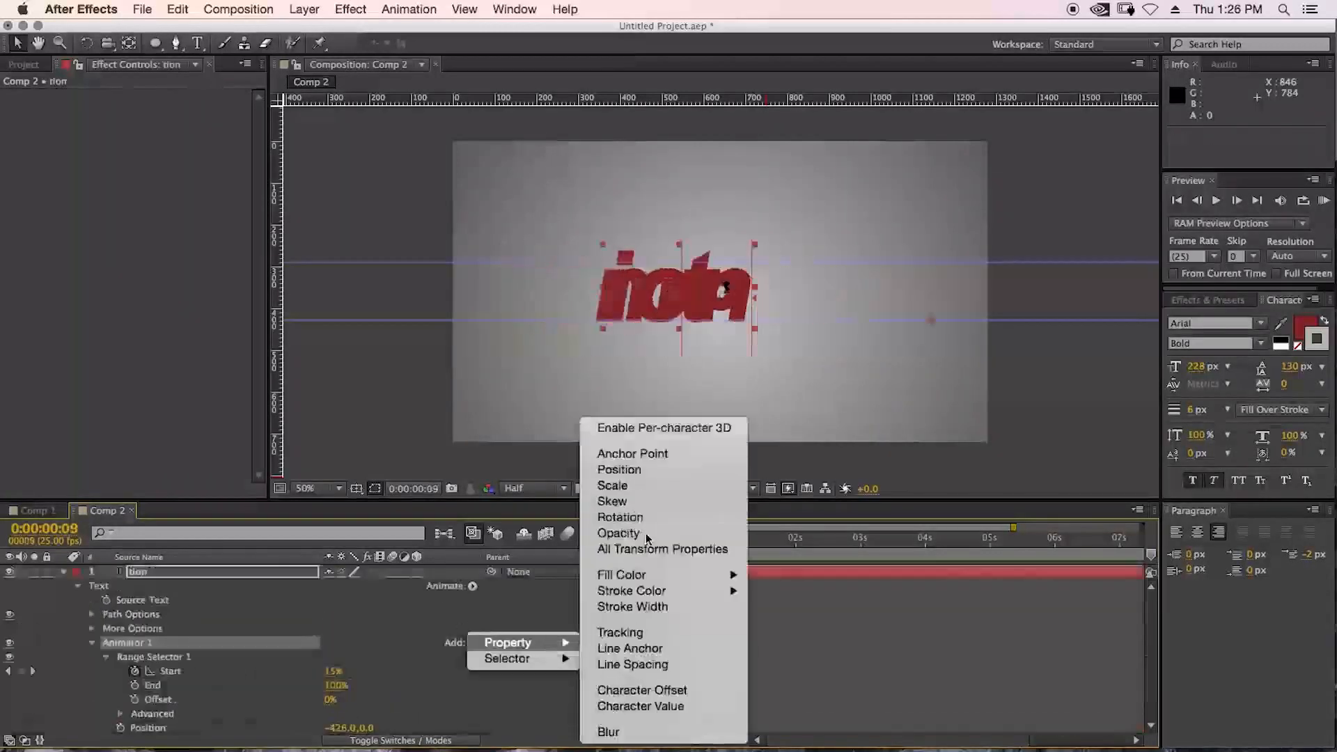
{"action": "left_click", "coordinate": [646, 534]}
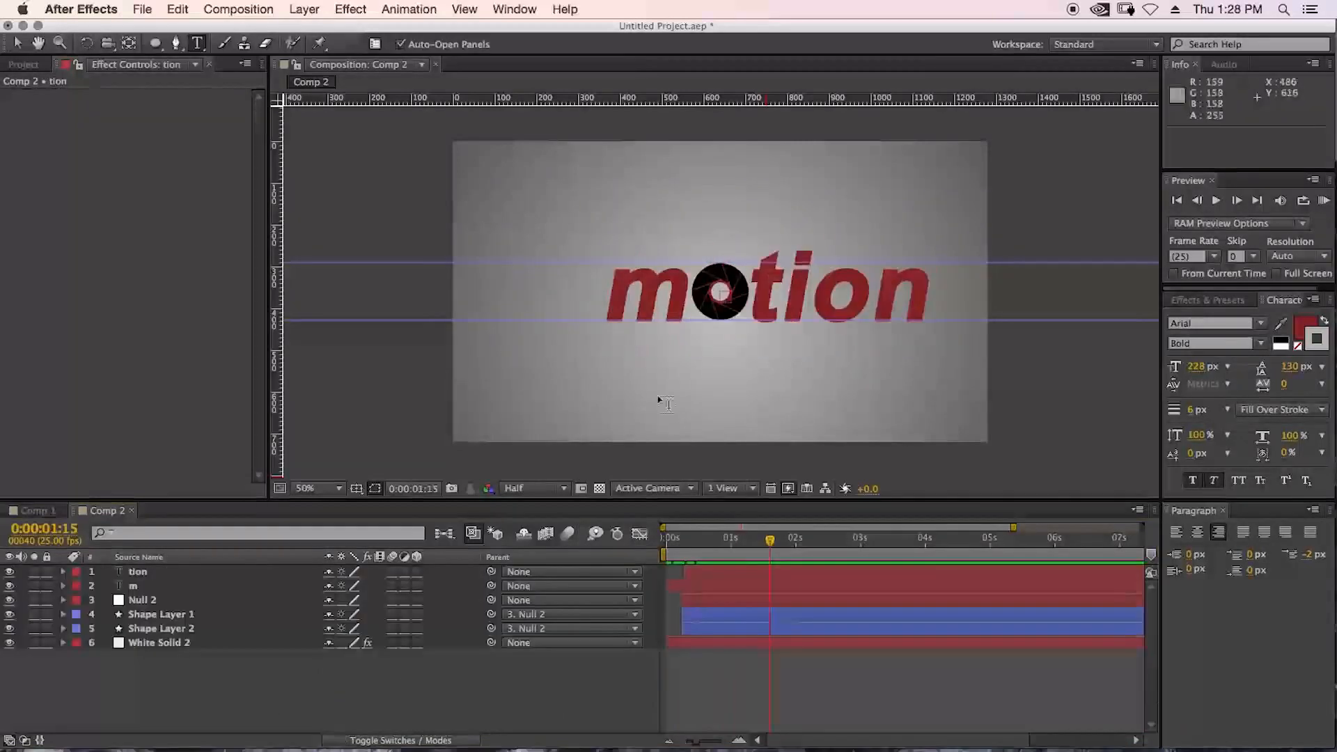
Step: Add a "production" text layer beneath "tion" in Bebas Neue Regular with tracking set to -16
{"action": "type", "text": "production"}
{"action": "key", "text": "super+a"}
{"action": "left_click", "coordinate": [1194, 325]}
{"action": "type", "text": "be"}
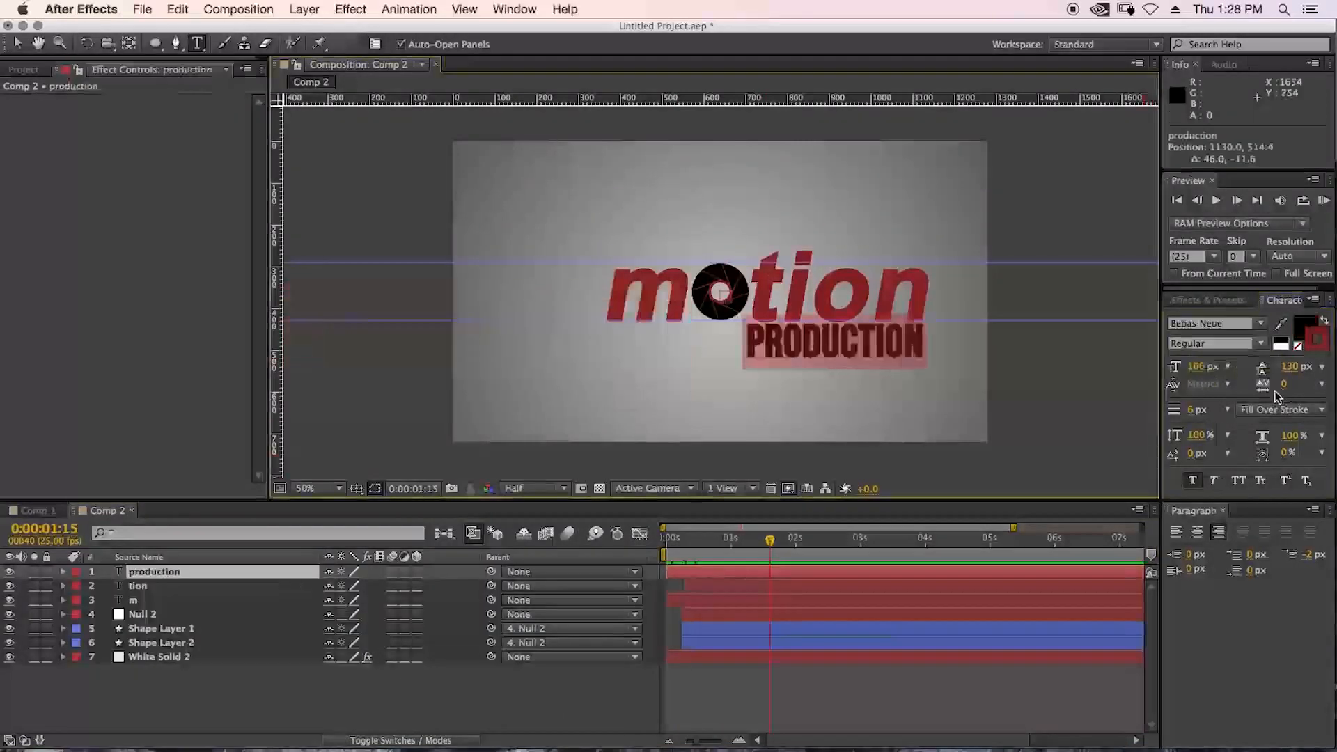
{"action": "left_click_drag", "start_coordinate": [1275, 391], "coordinate": [1263, 391]}
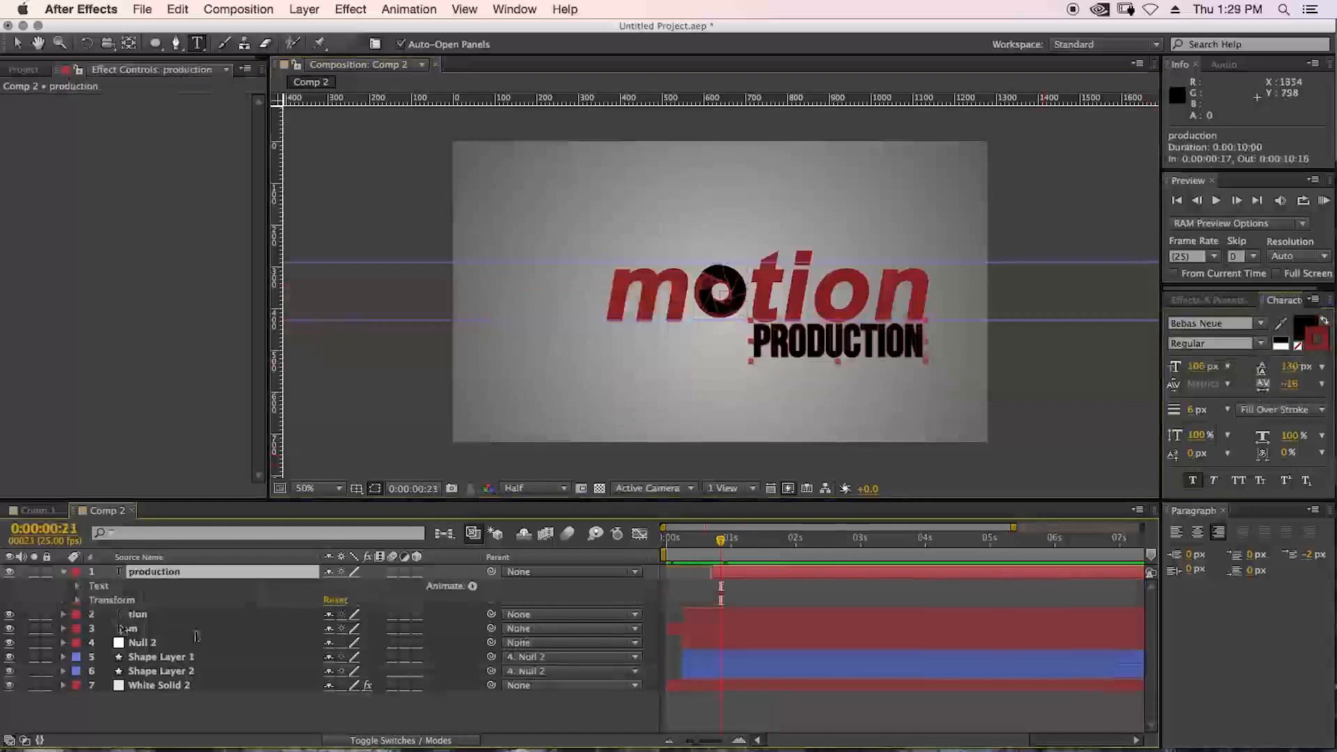
Step: Add a text animator to the "production" layer with Position -364, 0 and Opacity 0%
{"action": "left_click", "coordinate": [473, 586]}
{"action": "left_click", "coordinate": [529, 467]}
{"action": "left_click_drag", "start_coordinate": [331, 671], "coordinate": [2, 651]}
{"action": "left_click", "coordinate": [472, 643]}
{"action": "mouse_move", "coordinate": [550, 644]}
{"action": "left_click", "coordinate": [609, 529]}
{"action": "left_click_drag", "start_coordinate": [331, 685], "coordinate": [244, 680]}
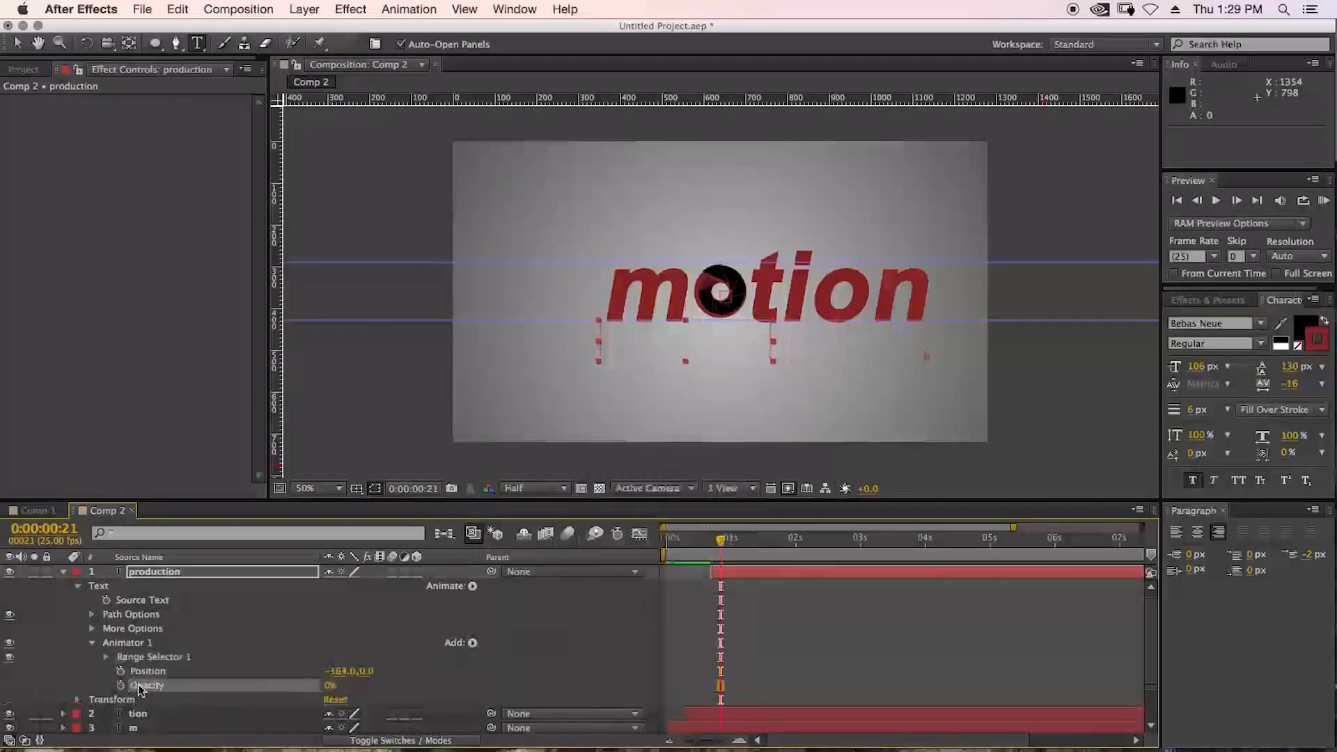
Step: Keyframe the "production" animator's Range Selector Start from 0:00:00:21 onward so the word slides and fades in
{"action": "left_click", "coordinate": [106, 657]}
{"action": "left_click", "coordinate": [135, 671]}
{"action": "left_click_drag", "start_coordinate": [721, 541], "coordinate": [757, 543]}
{"action": "left_click_drag", "start_coordinate": [331, 672], "coordinate": [421, 670]}
{"action": "left_click_drag", "start_coordinate": [742, 544], "coordinate": [766, 542]}
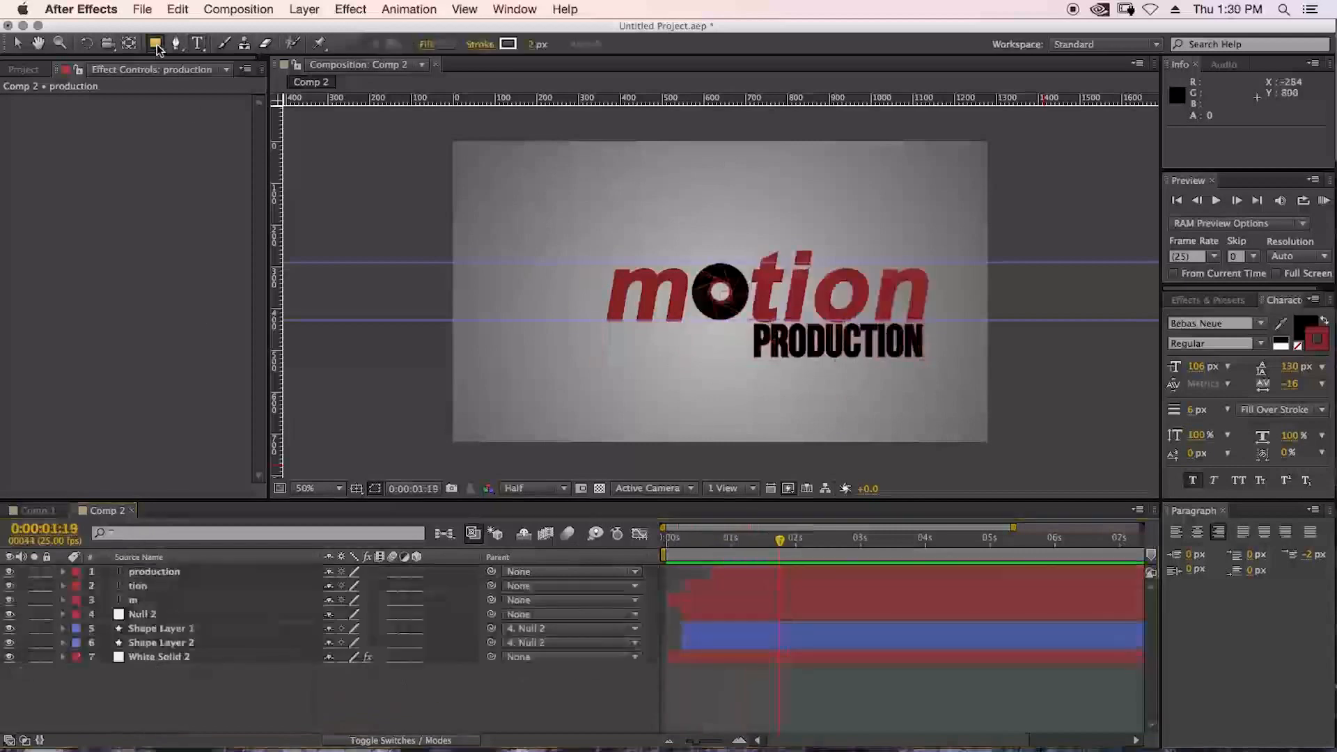
Step: Create a rectangle shape layer, set the rectangle's Size to 100 × 100 and unlink its proportions
{"action": "double_click", "coordinate": [155, 43]}
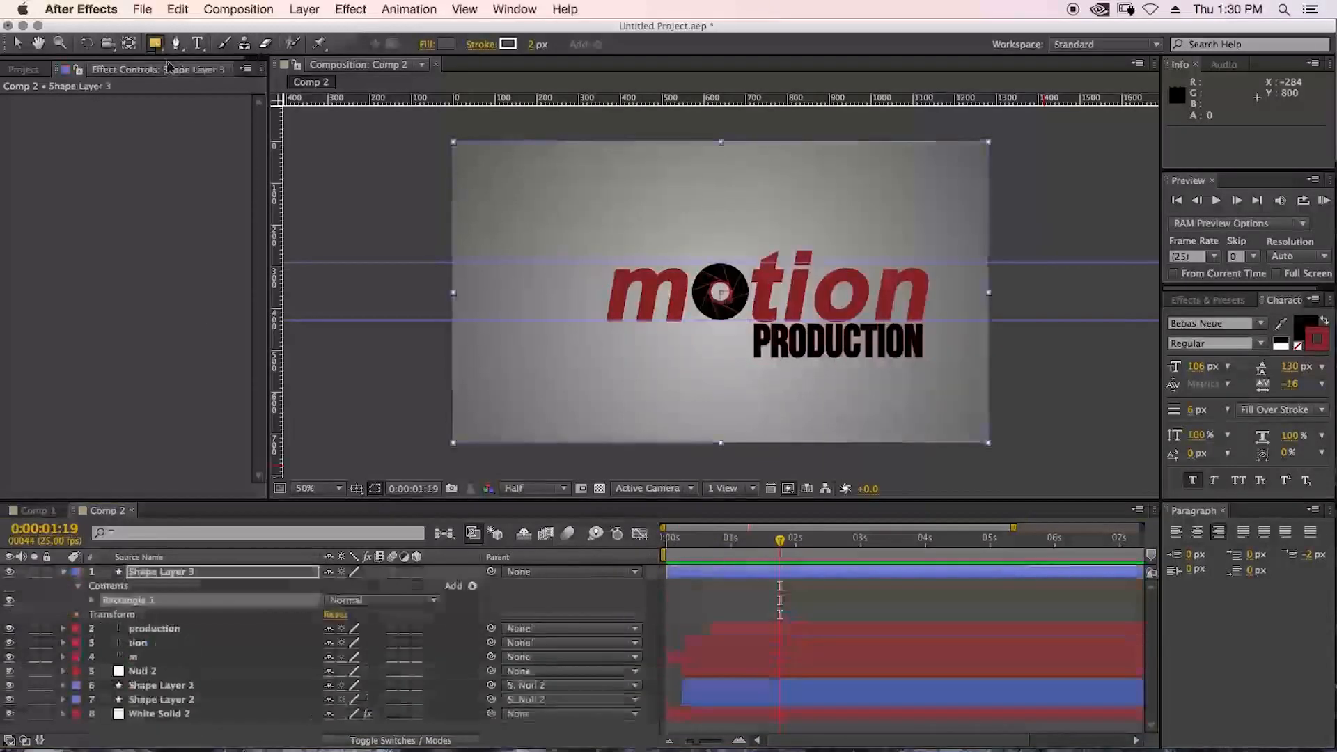
{"action": "key", "text": "v"}
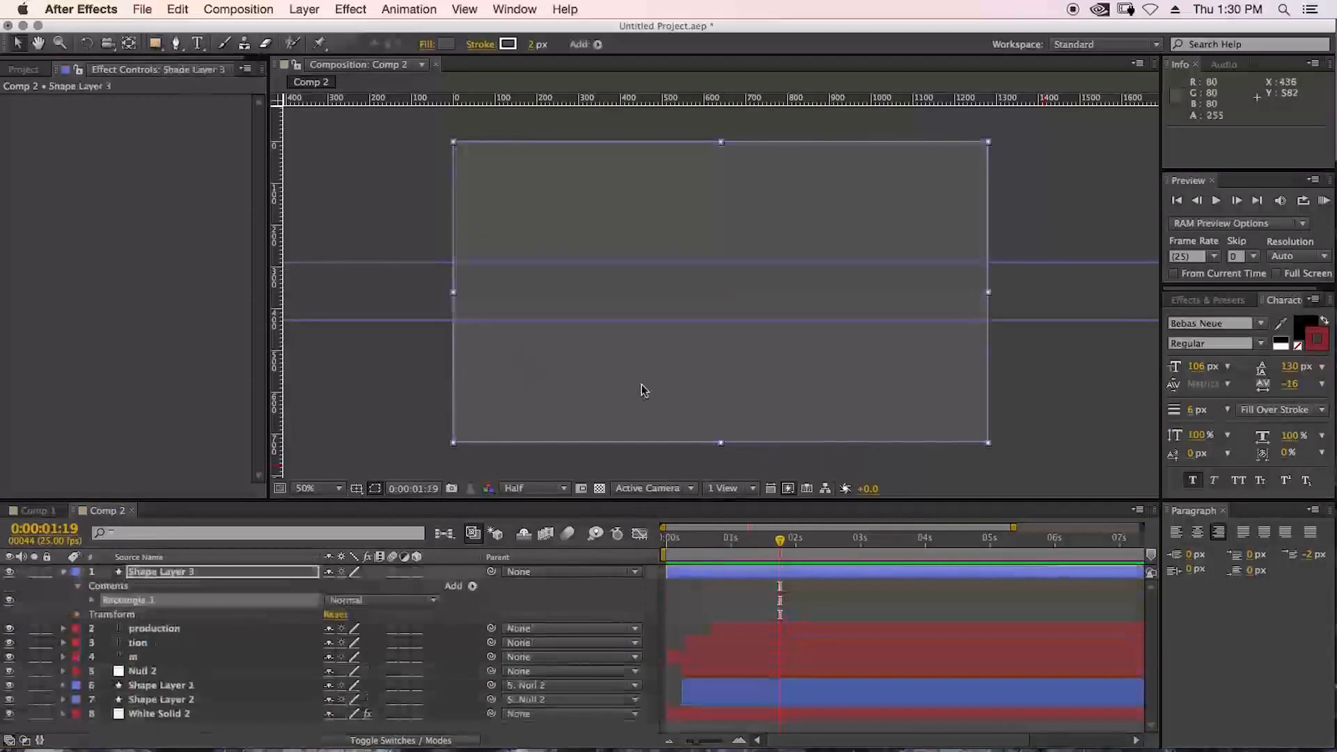
{"action": "left_click", "coordinate": [93, 600]}
{"action": "left_click", "coordinate": [107, 614]}
{"action": "left_click_drag", "start_coordinate": [358, 629], "coordinate": [266, 627]}
{"action": "left_click", "coordinate": [330, 629]}
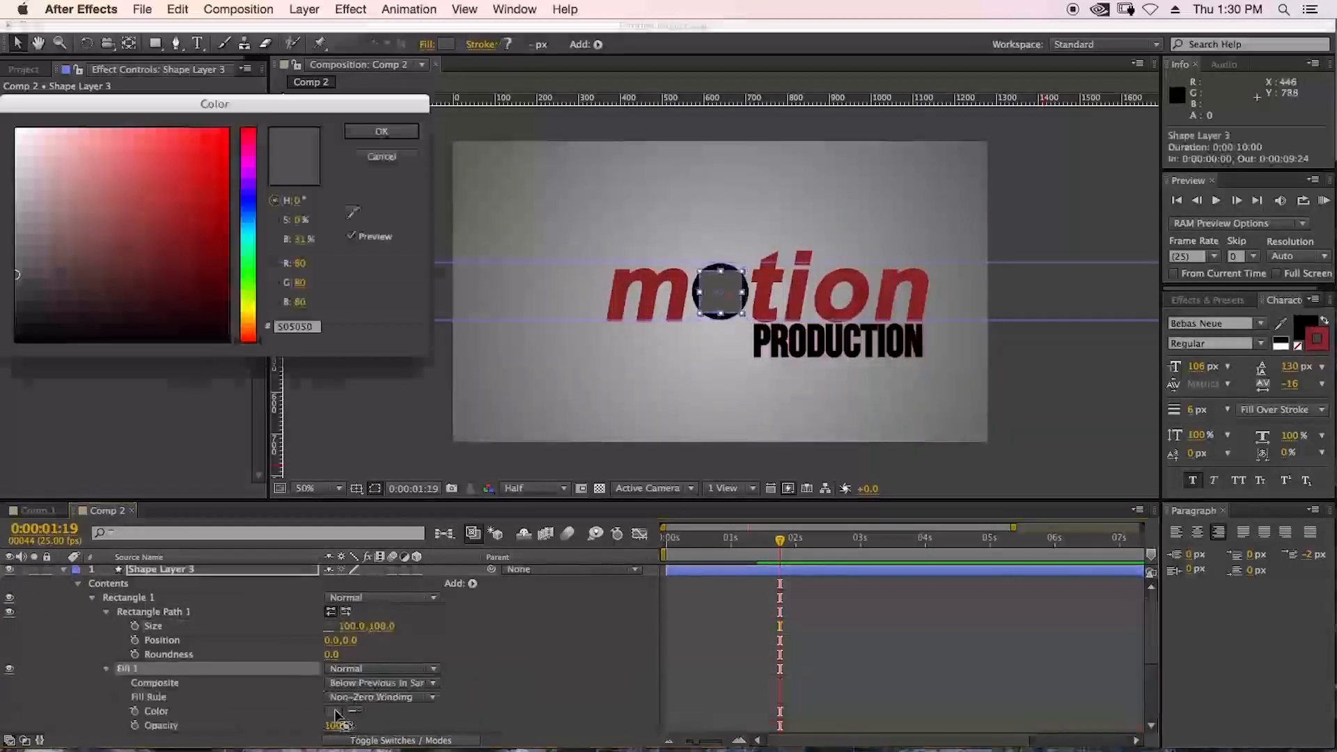
Step: Set the rectangle's fill color to white
{"action": "left_click", "coordinate": [333, 711]}
{"action": "left_click", "coordinate": [37, 161]}
{"action": "left_click", "coordinate": [14, 134]}
{"action": "left_click", "coordinate": [381, 131]}
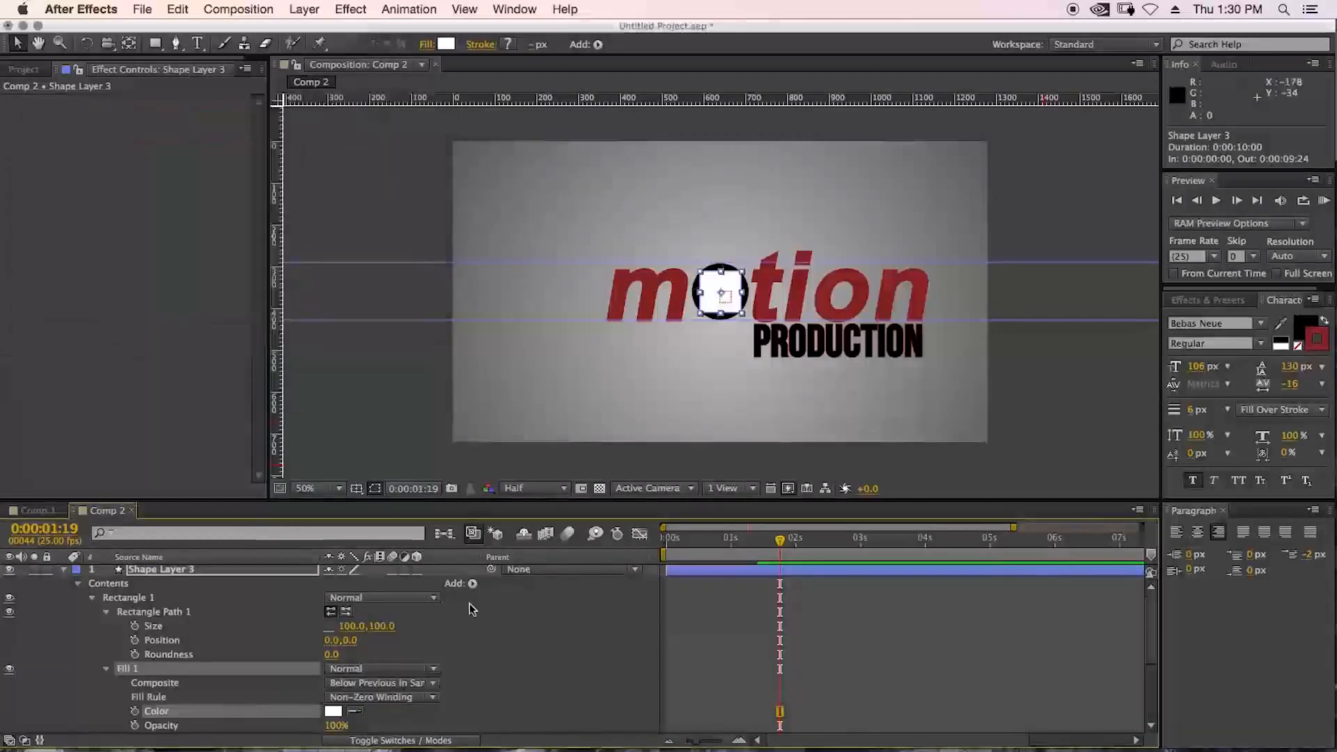
Step: Keyframe the rectangle's Size from 100, 100 to 0, 100 and its Position from 0, 0 to 0, -266
{"action": "left_click", "coordinate": [135, 626]}
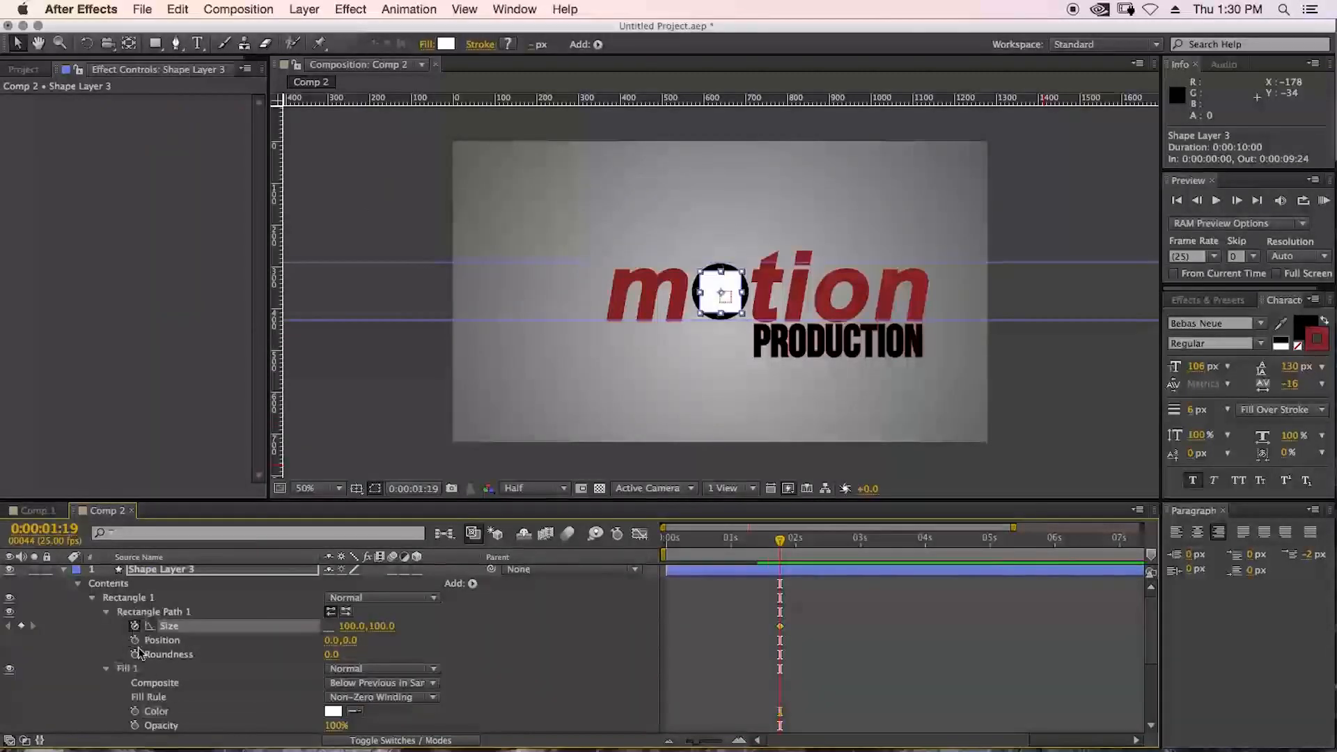
{"action": "left_click", "coordinate": [135, 640]}
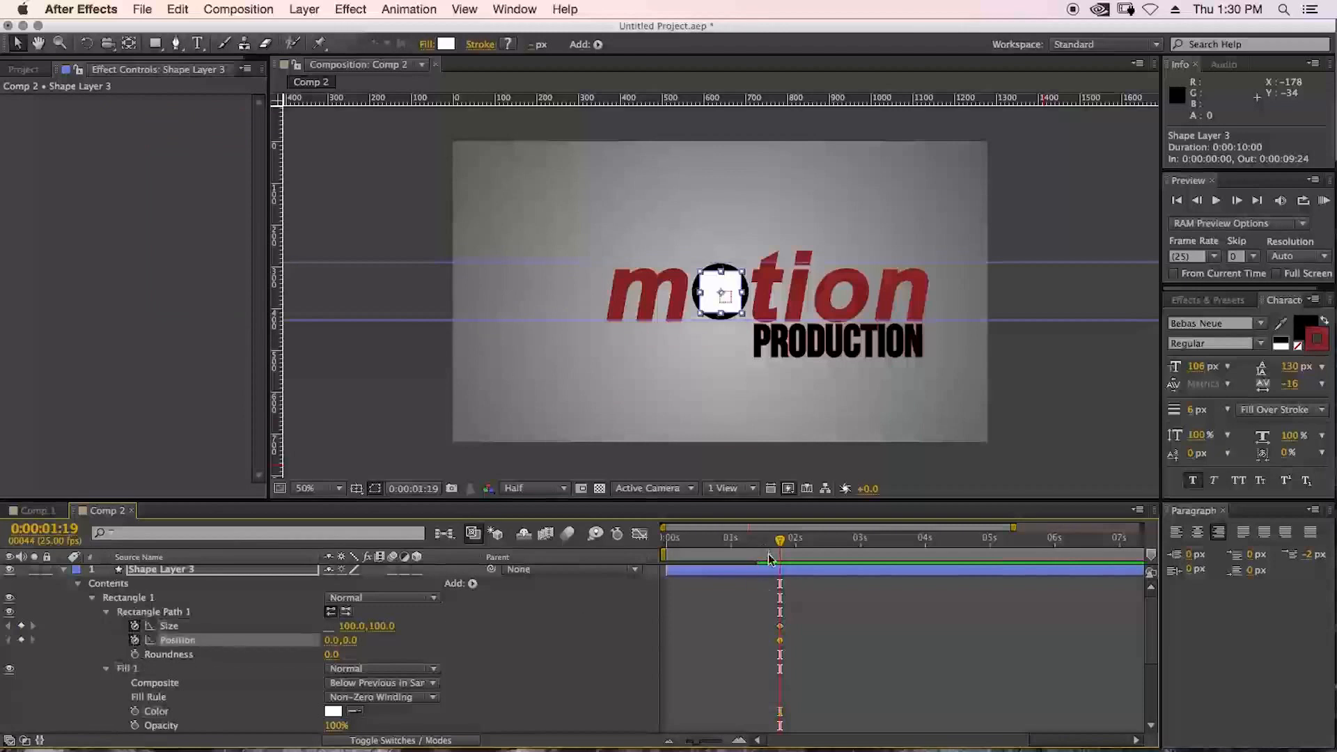
{"action": "left_click_drag", "start_coordinate": [794, 622], "coordinate": [762, 641]}
{"action": "left_click_drag", "start_coordinate": [352, 627], "coordinate": [270, 633]}
{"action": "left_click_drag", "start_coordinate": [352, 640], "coordinate": [171, 641]}
Step: Shift the rectangle layer and its keyframes in time so the layer starts at 0:00:01:19
{"action": "mouse_move", "coordinate": [764, 641]}
{"action": "left_mouse_down"}
{"action": "mouse_move", "coordinate": [751, 641]}
{"action": "mouse_move", "coordinate": [796, 624]}
{"action": "mouse_move", "coordinate": [739, 645]}
{"action": "left_mouse_up"}
{"action": "left_click_drag", "start_coordinate": [750, 640], "coordinate": [666, 638]}
{"action": "left_click_drag", "start_coordinate": [707, 580], "coordinate": [778, 558]}
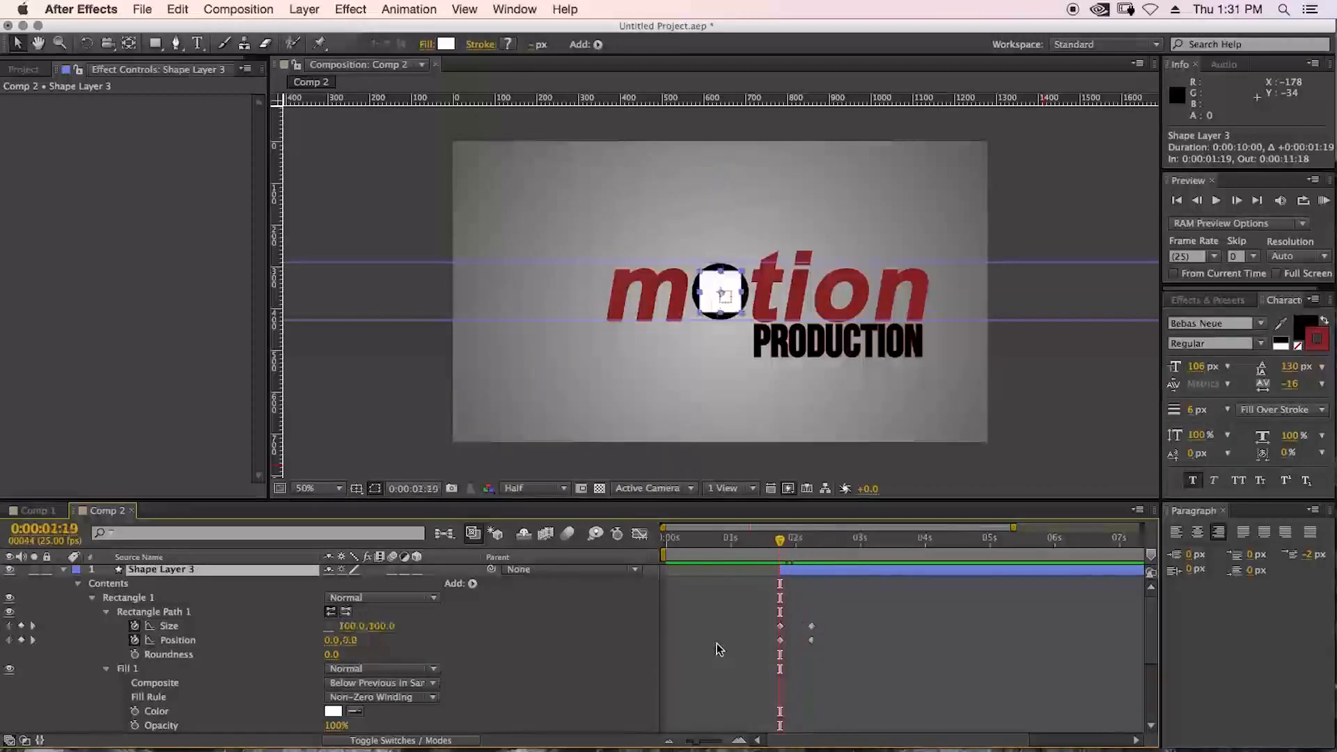
Step: Apply Easy Ease to the rectangle's Size and Position keyframes and show them in the Graph Editor
{"action": "left_click_drag", "start_coordinate": [834, 621], "coordinate": [768, 650]}
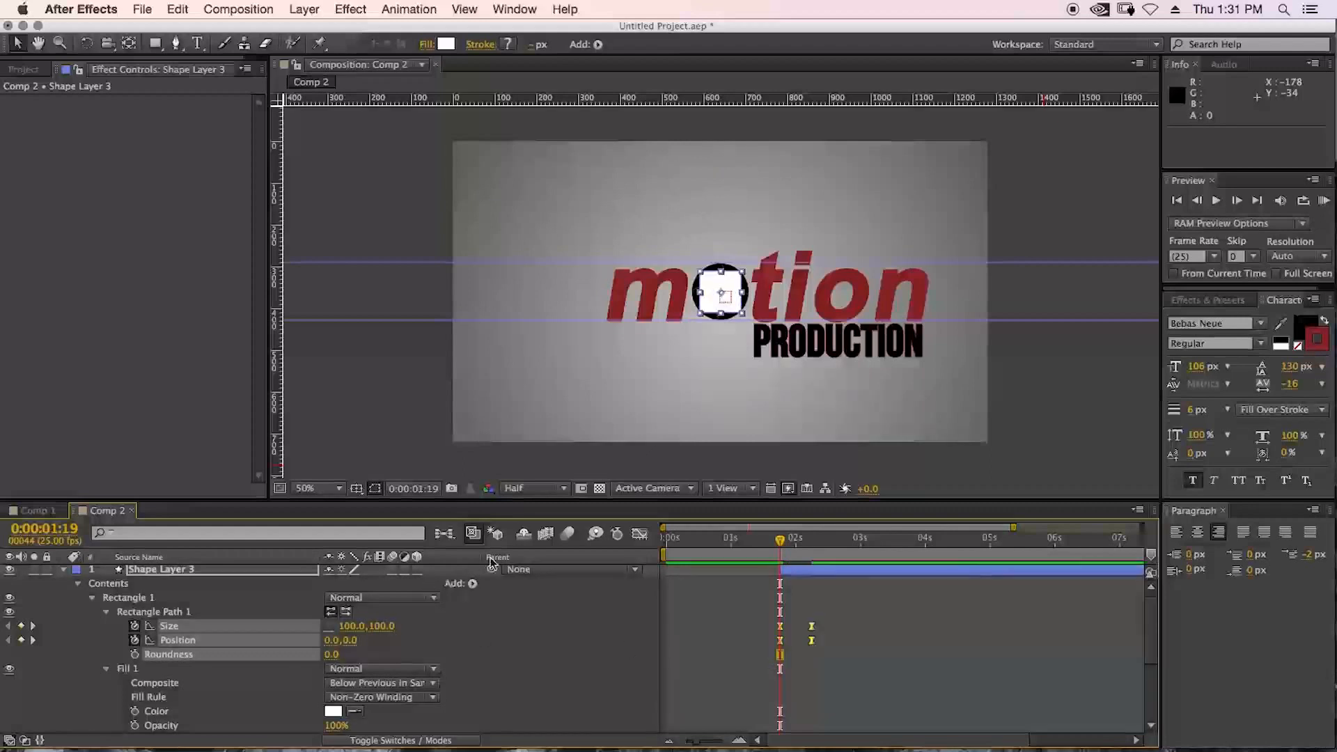
{"action": "left_click", "coordinate": [637, 537]}
{"action": "left_click", "coordinate": [859, 723]}
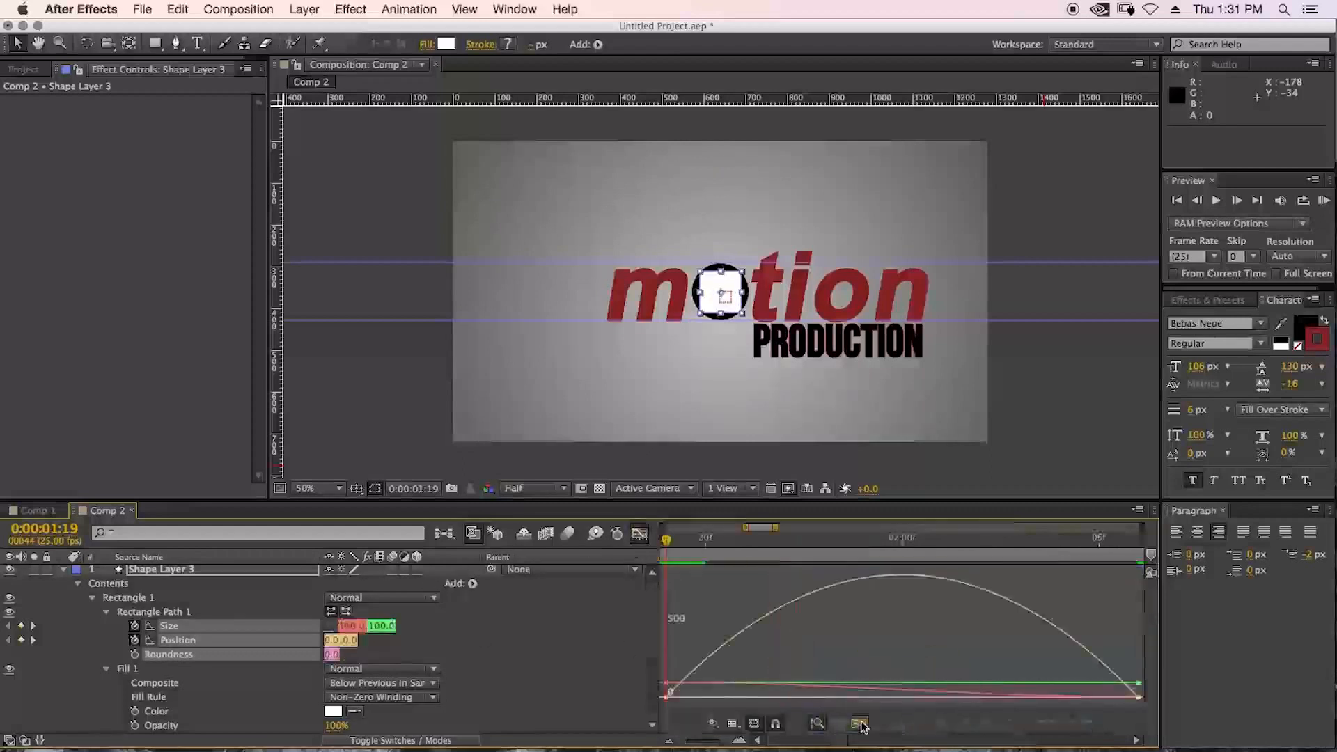
Step: Lengthen the end keyframes' influence handles so the motion starts fast and slows down, and return to the layer bars
{"action": "left_click", "coordinate": [1042, 667]}
{"action": "left_click_drag", "start_coordinate": [836, 743], "coordinate": [850, 743]}
{"action": "left_click_drag", "start_coordinate": [1024, 673], "coordinate": [957, 698]}
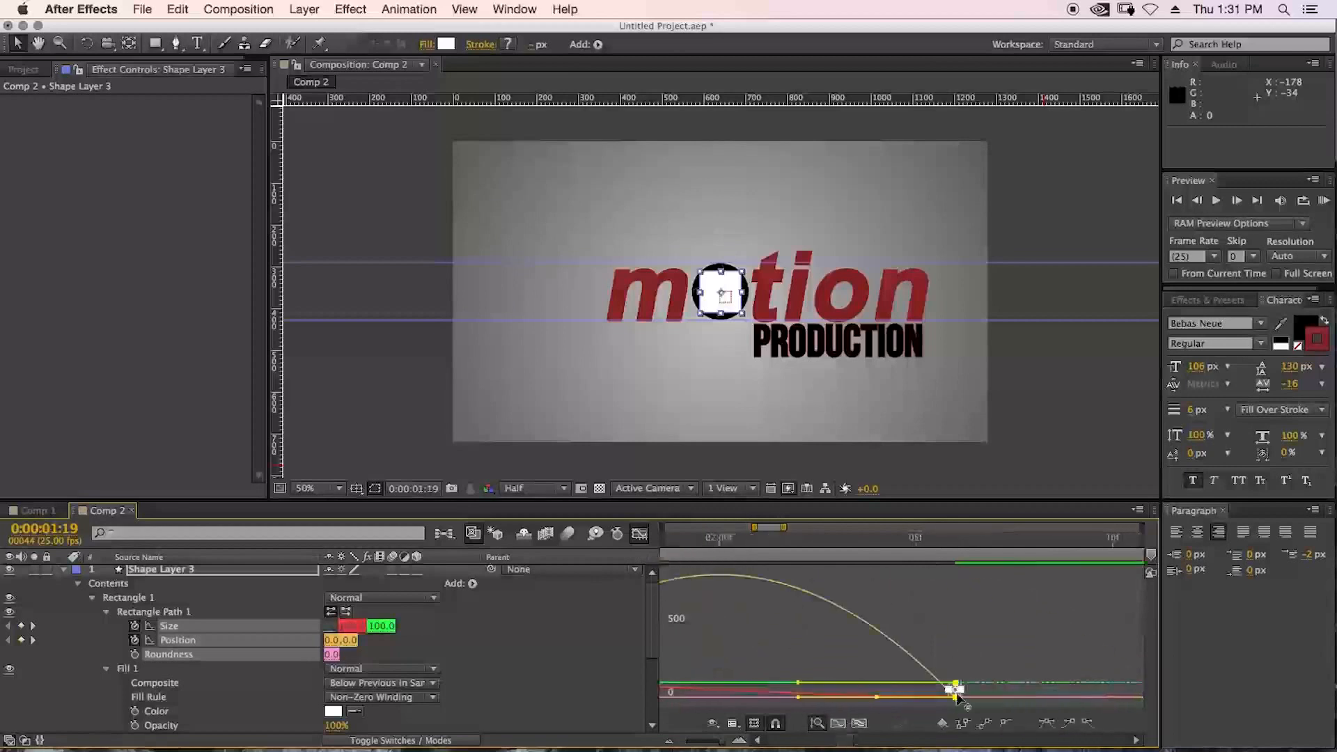
{"action": "left_click_drag", "start_coordinate": [743, 699], "coordinate": [734, 699]}
{"action": "left_click_drag", "start_coordinate": [877, 699], "coordinate": [798, 702]}
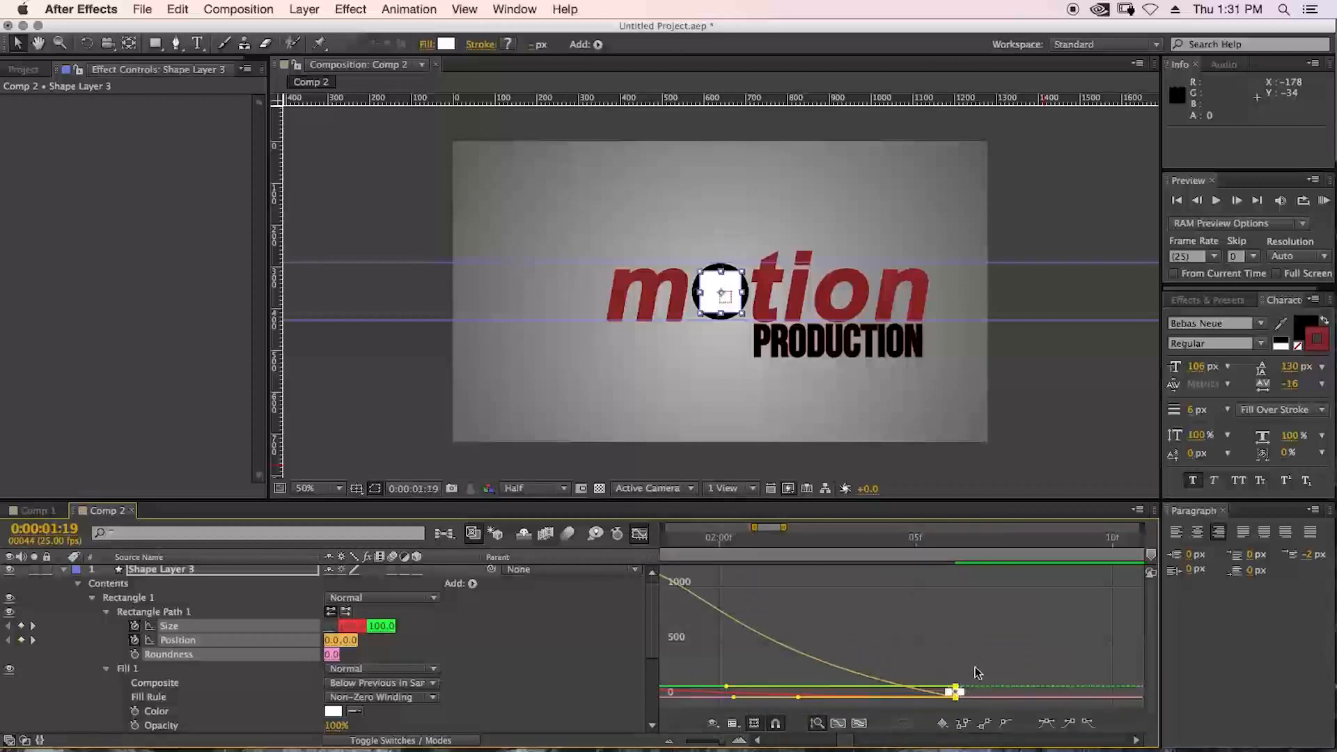
{"action": "left_click_drag", "start_coordinate": [846, 742], "coordinate": [827, 742]}
{"action": "left_click_drag", "start_coordinate": [1004, 670], "coordinate": [1135, 698]}
{"action": "key", "text": "shift+F3"}
{"action": "key", "text": "minus"}
{"action": "key", "text": "minus"}
{"action": "key", "text": "minus"}
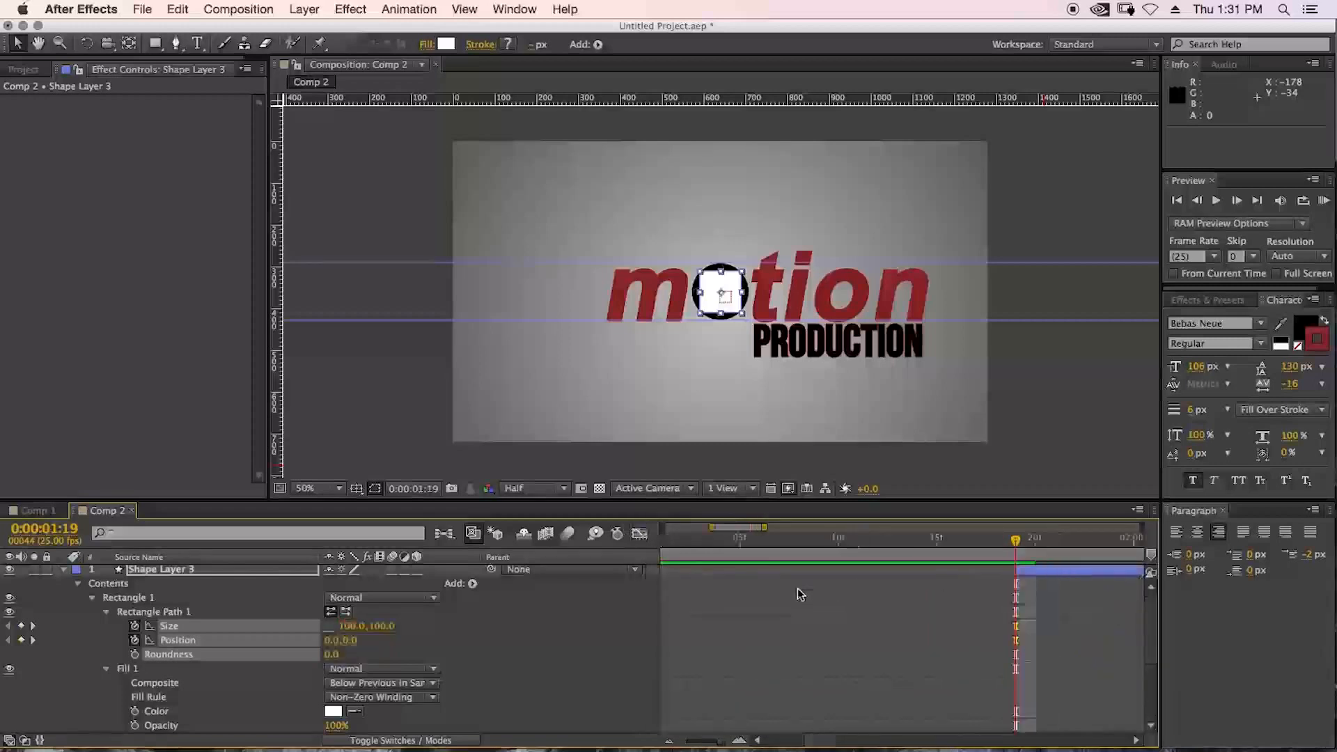
Step: Add a Repeater to the rectangle shape layer and set it to 12 copies
{"action": "left_click", "coordinate": [473, 584]}
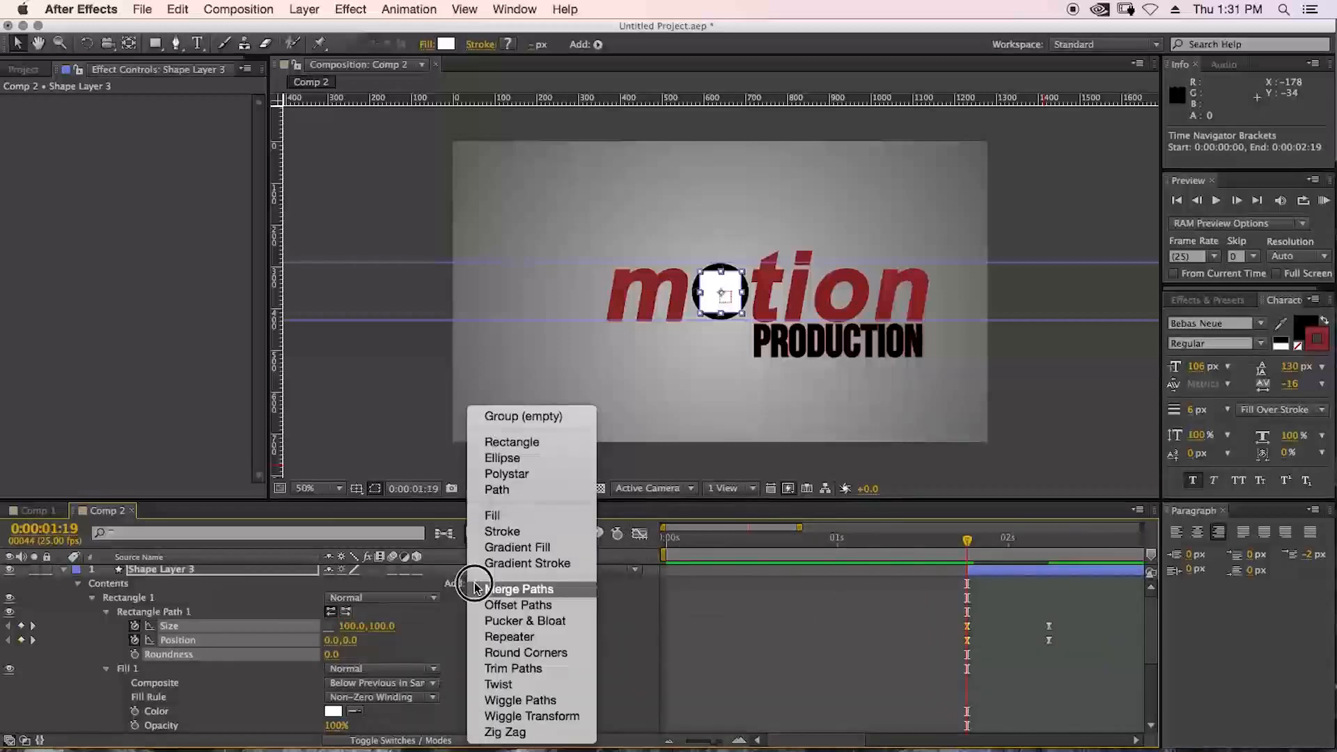
{"action": "left_click", "coordinate": [543, 637]}
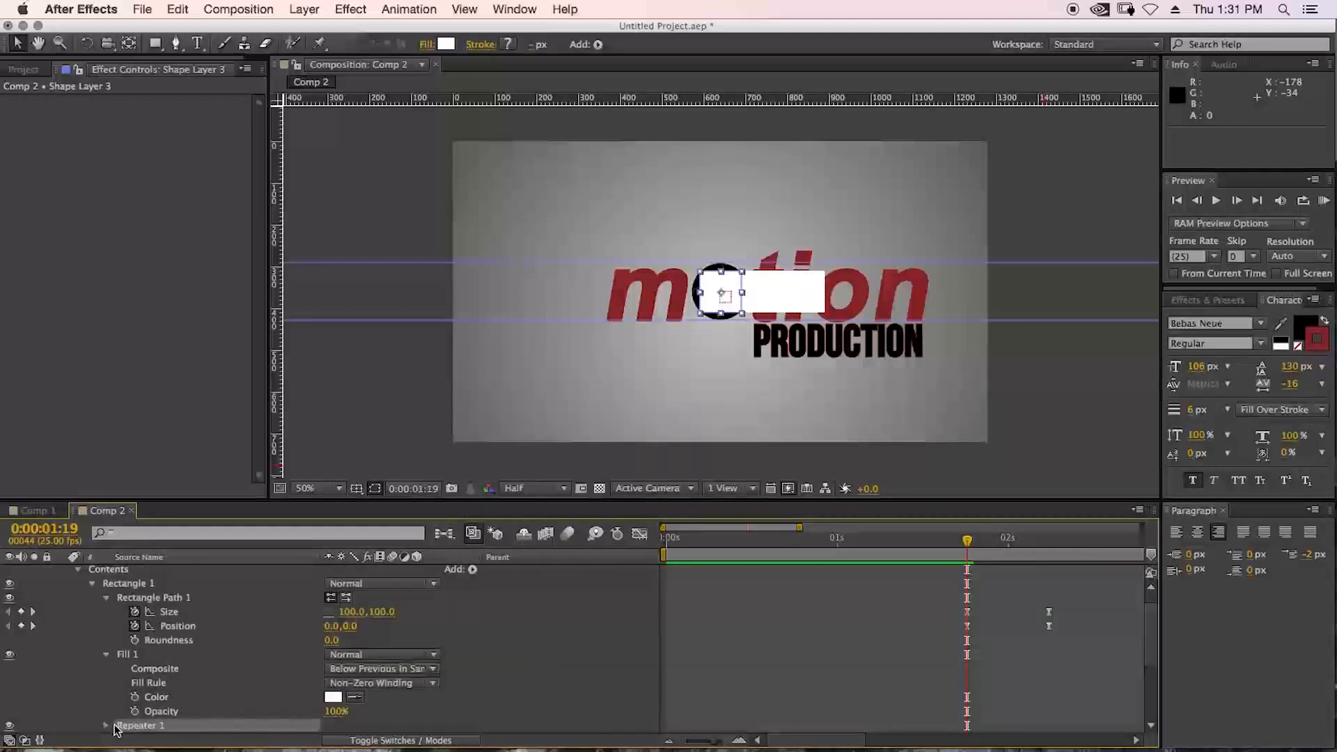
{"action": "left_click", "coordinate": [108, 725]}
{"action": "left_click", "coordinate": [330, 686]}
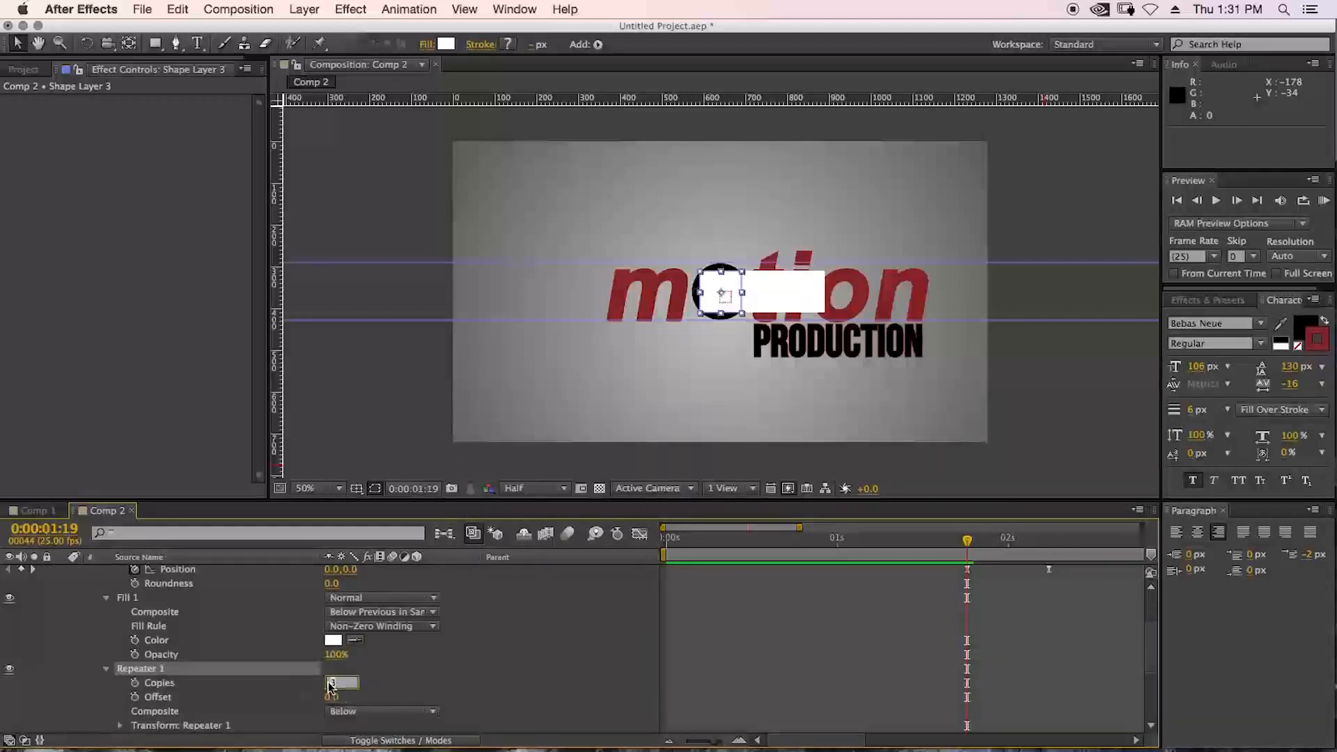
{"action": "key", "text": "Return"}
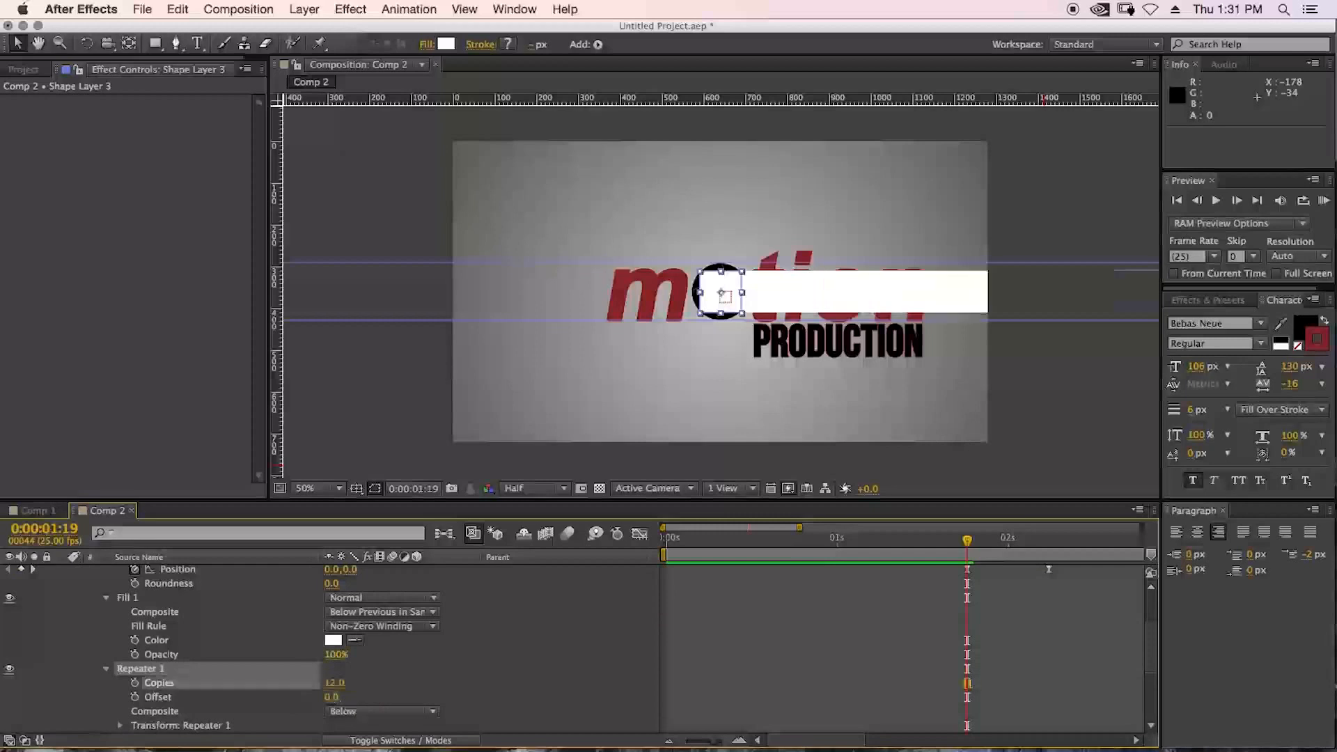
Step: Set the Repeater's transform Position to 0, 0 and Rotation to 30° to arrange the copies in a circle
{"action": "left_click", "coordinate": [120, 727]}
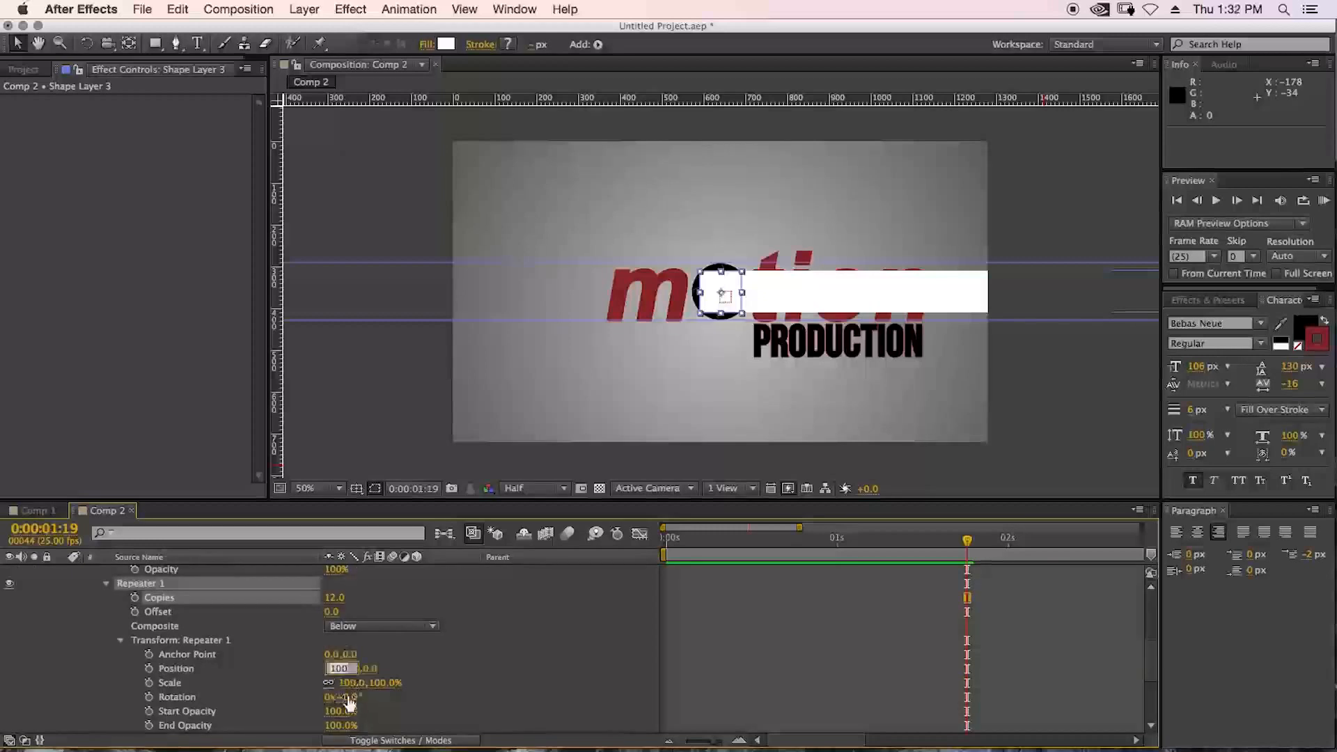
{"action": "key", "text": "Return"}
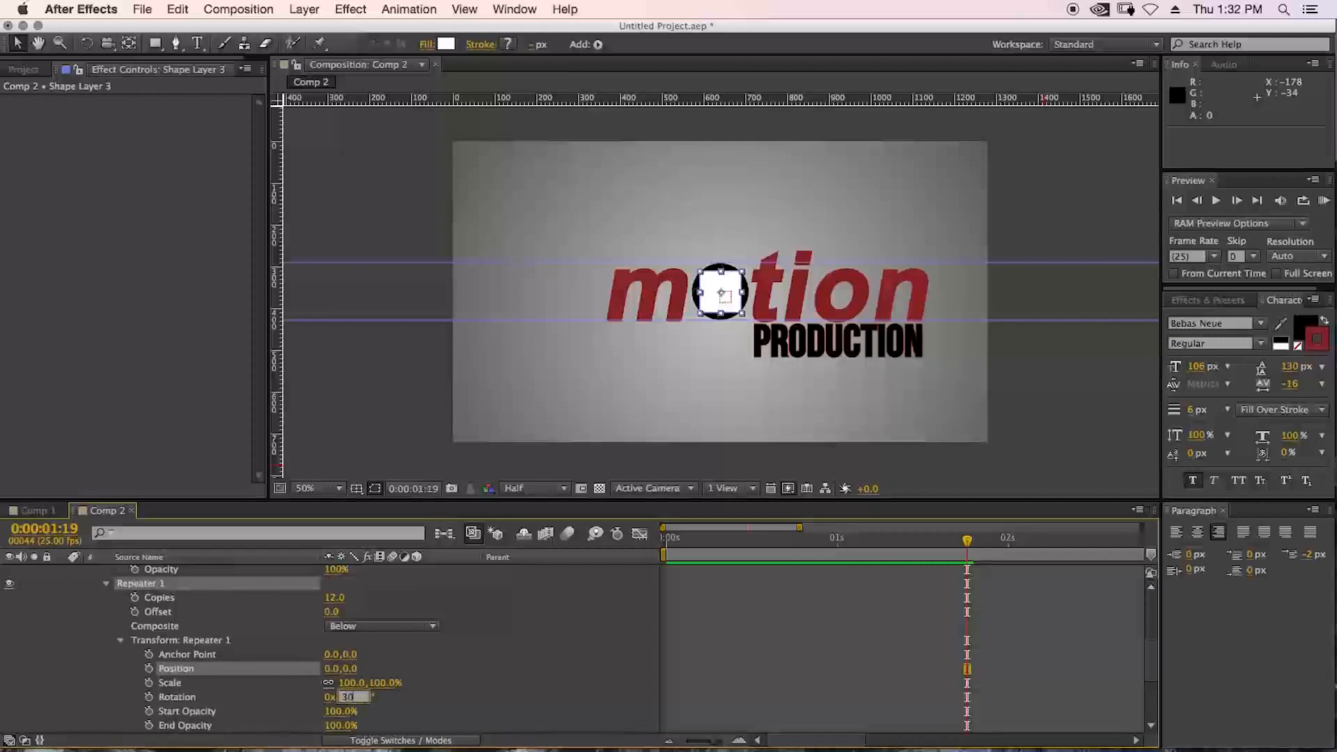
{"action": "key", "text": "Return"}
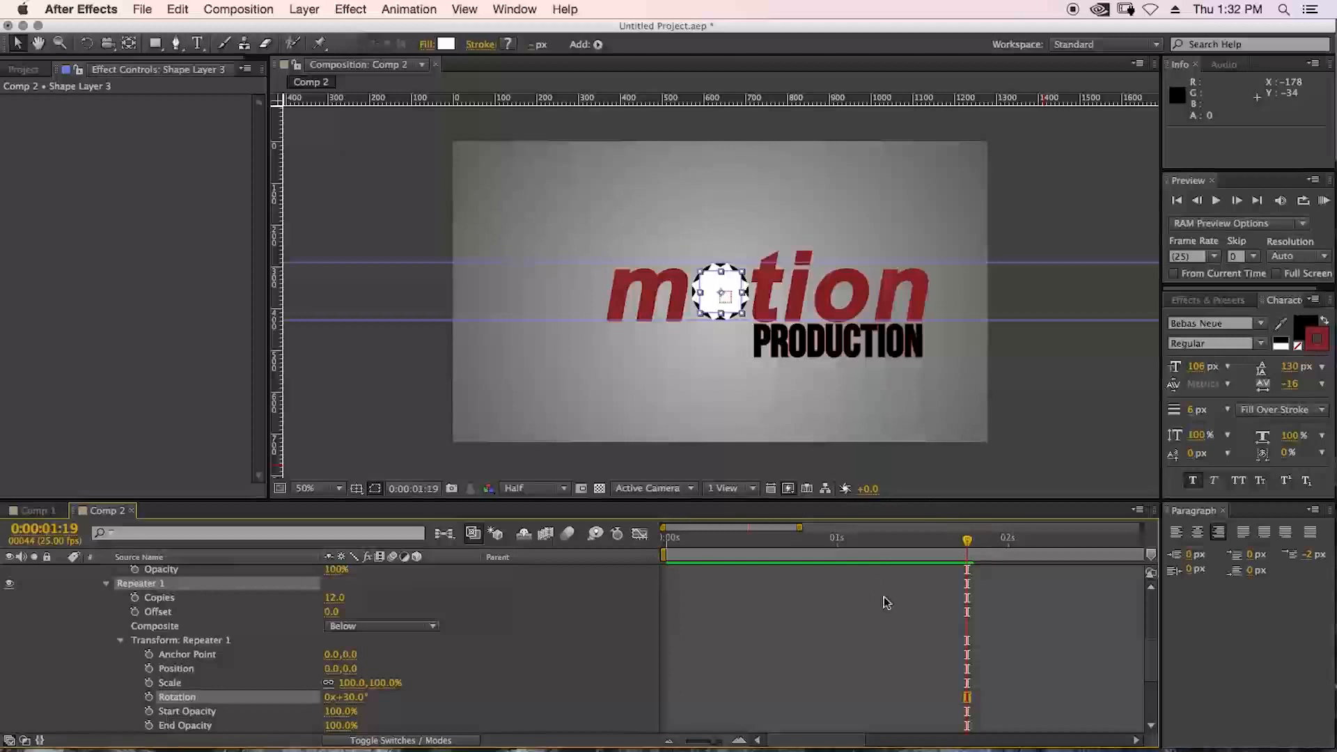
Step: Trim the end of Shape Layer 3 to its last keyframes at 0:00:02:06
{"action": "left_click_drag", "start_coordinate": [799, 528], "coordinate": [1146, 529]}
{"action": "left_click_drag", "start_coordinate": [1153, 661], "coordinate": [1153, 616]}
{"action": "left_click_drag", "start_coordinate": [752, 543], "coordinate": [776, 564]}
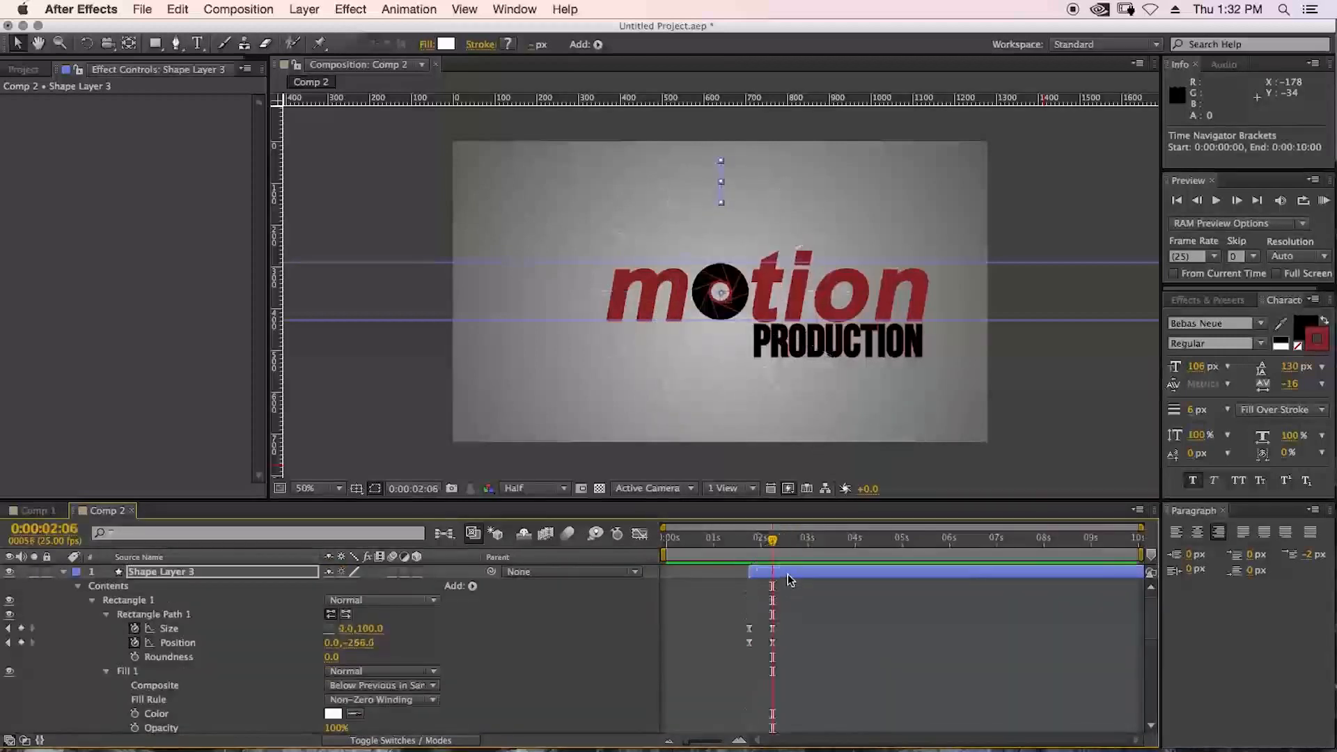
{"action": "left_click", "coordinate": [790, 578]}
{"action": "key", "text": "alt+]"}
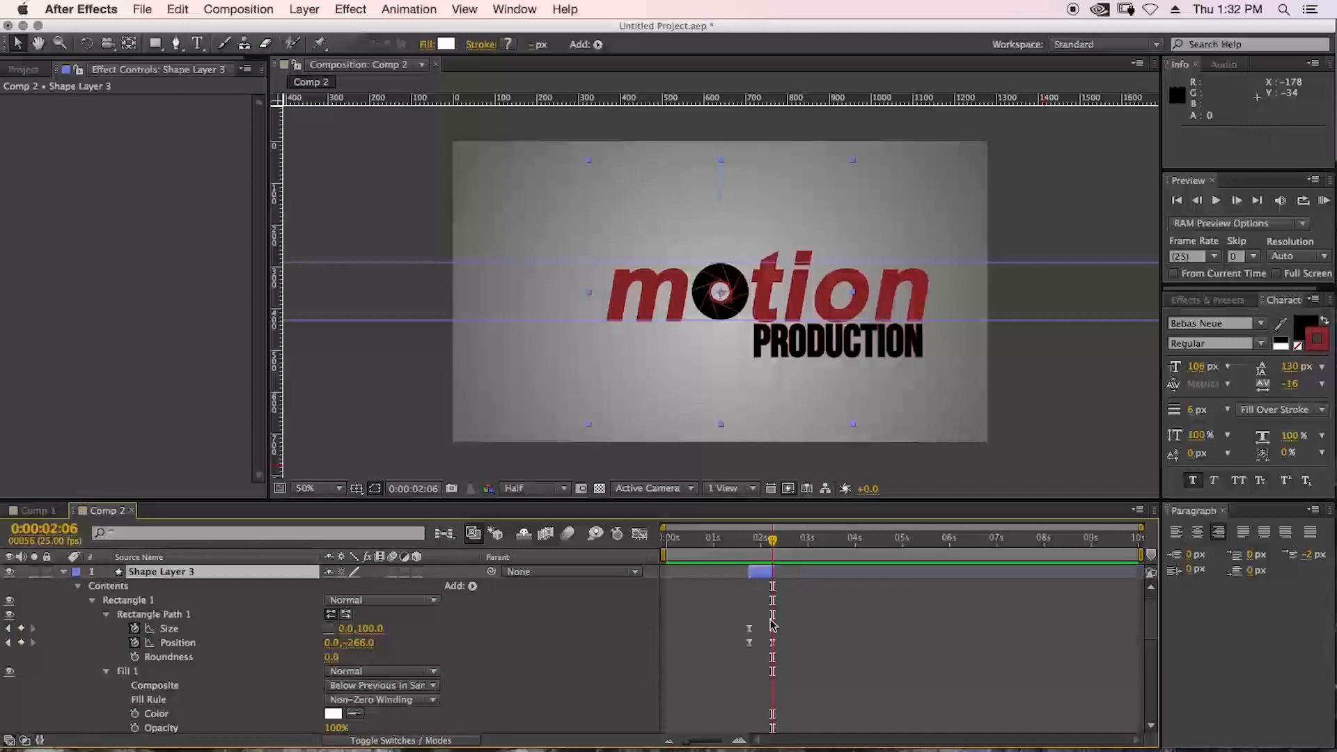
Step: Scale Shape Layer 3 down to 28% and place the burst over the end of the word "PRODUCTION"
{"action": "left_click", "coordinate": [153, 574]}
{"action": "left_click", "coordinate": [92, 600]}
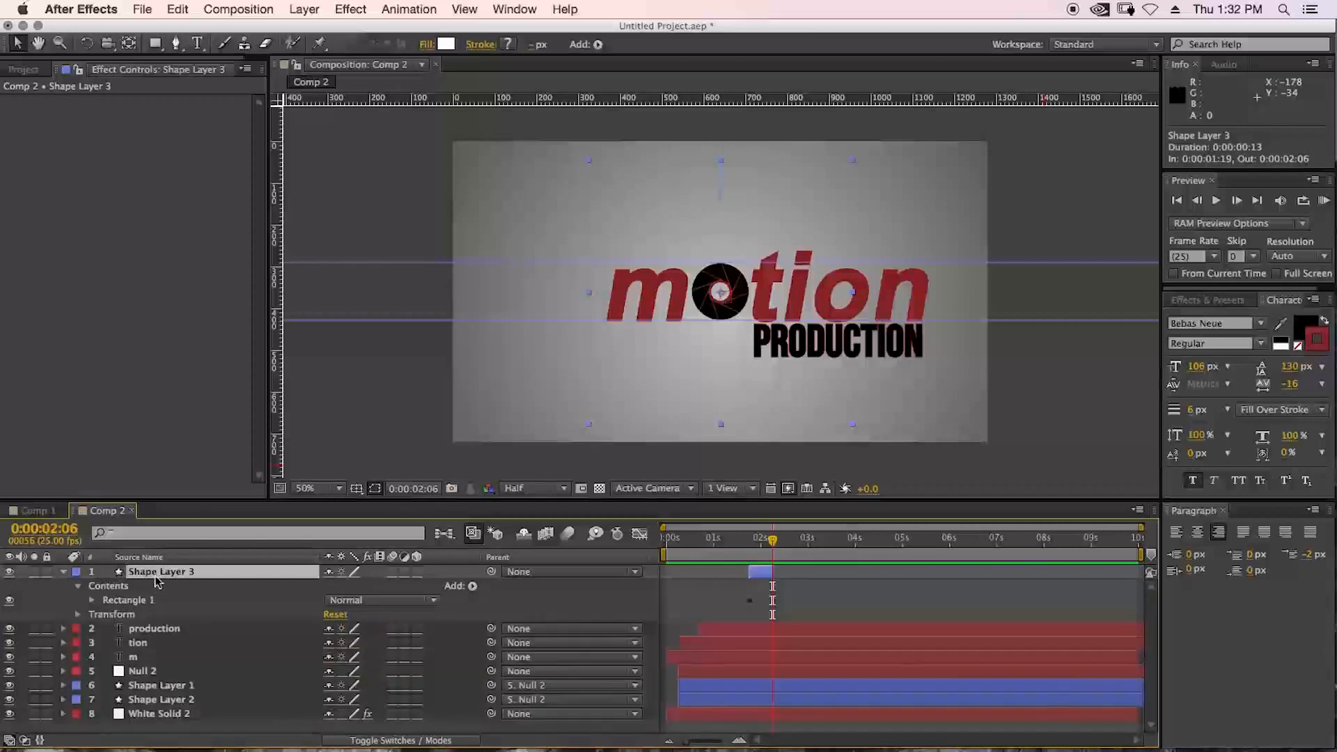
{"action": "key", "text": "s"}
{"action": "left_click_drag", "start_coordinate": [355, 587], "coordinate": [298, 590]}
{"action": "left_click_drag", "start_coordinate": [773, 542], "coordinate": [763, 540]}
{"action": "left_click_drag", "start_coordinate": [732, 302], "coordinate": [929, 363]}
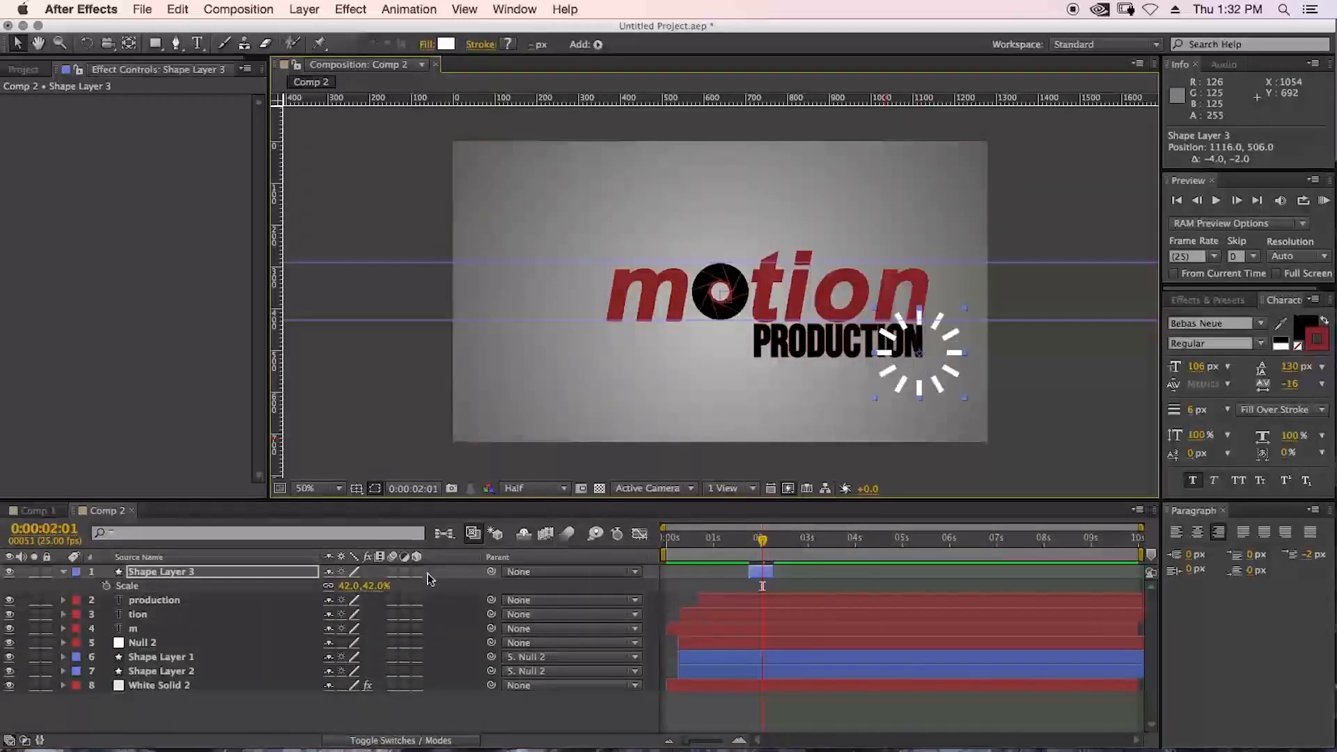
{"action": "left_click_drag", "start_coordinate": [355, 594], "coordinate": [344, 595]}
{"action": "mouse_move", "coordinate": [743, 538]}
{"action": "left_mouse_down"}
{"action": "mouse_move", "coordinate": [775, 536]}
{"action": "mouse_move", "coordinate": [669, 543]}
{"action": "mouse_move", "coordinate": [780, 544]}
{"action": "mouse_move", "coordinate": [763, 542]}
{"action": "left_mouse_up"}
Step: Apply a Fill effect to Shape Layer 3 and set its color to a pale pink
{"action": "left_click", "coordinate": [303, 8]}
{"action": "mouse_move", "coordinate": [350, 8]}
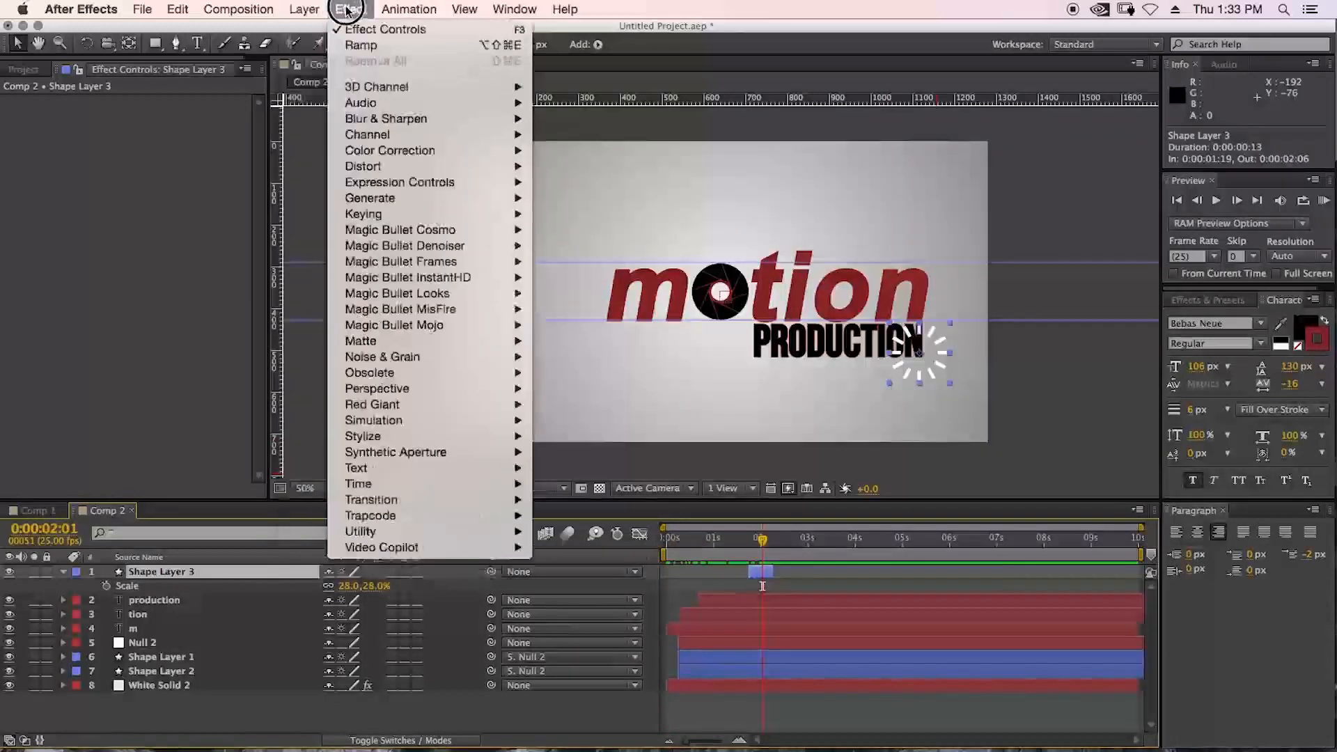
{"action": "mouse_move", "coordinate": [459, 201]}
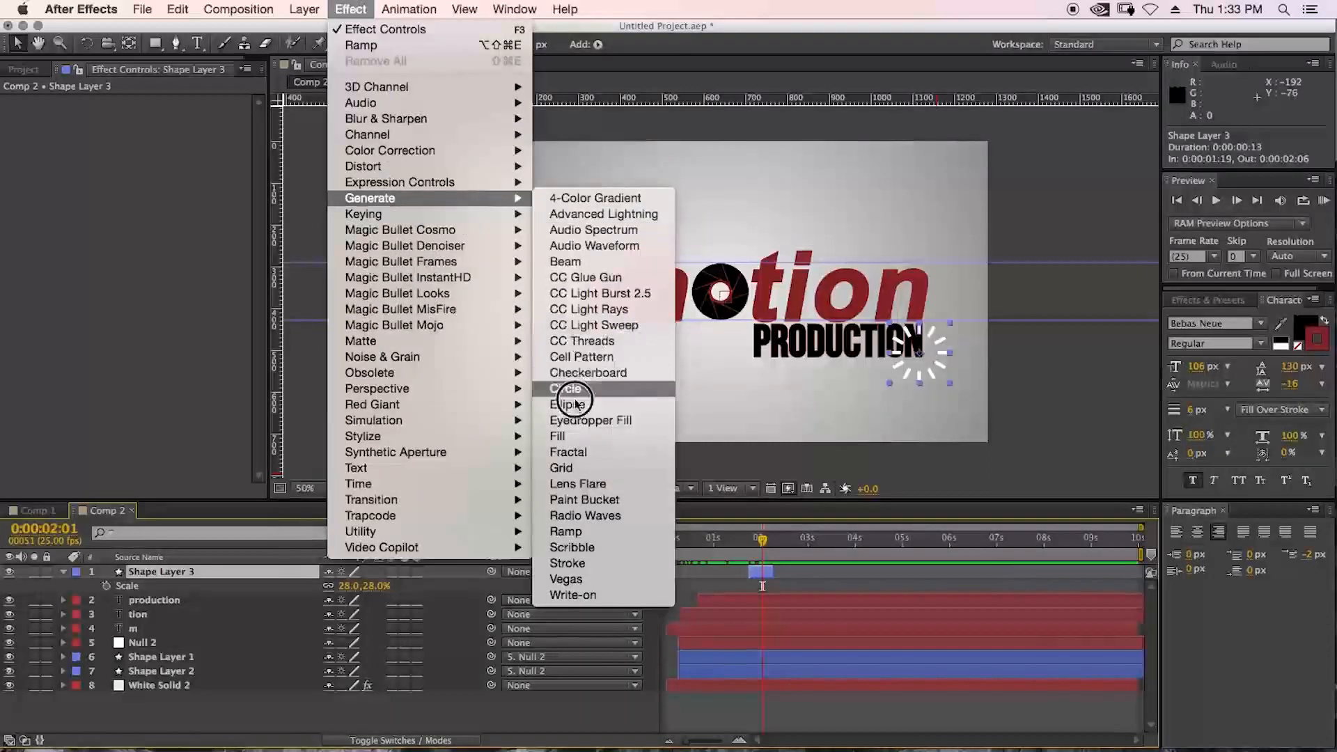
{"action": "left_click", "coordinate": [561, 436]}
{"action": "left_click", "coordinate": [154, 145]}
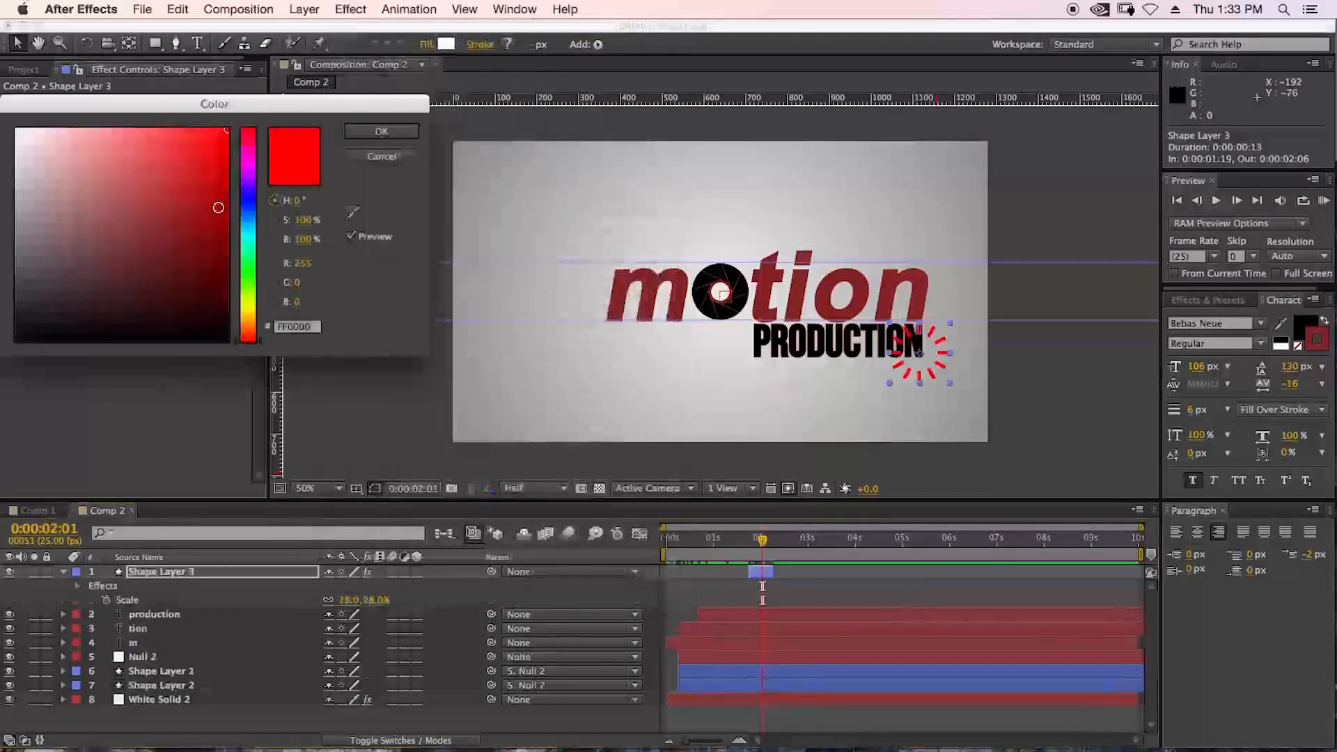
{"action": "left_click", "coordinate": [77, 168]}
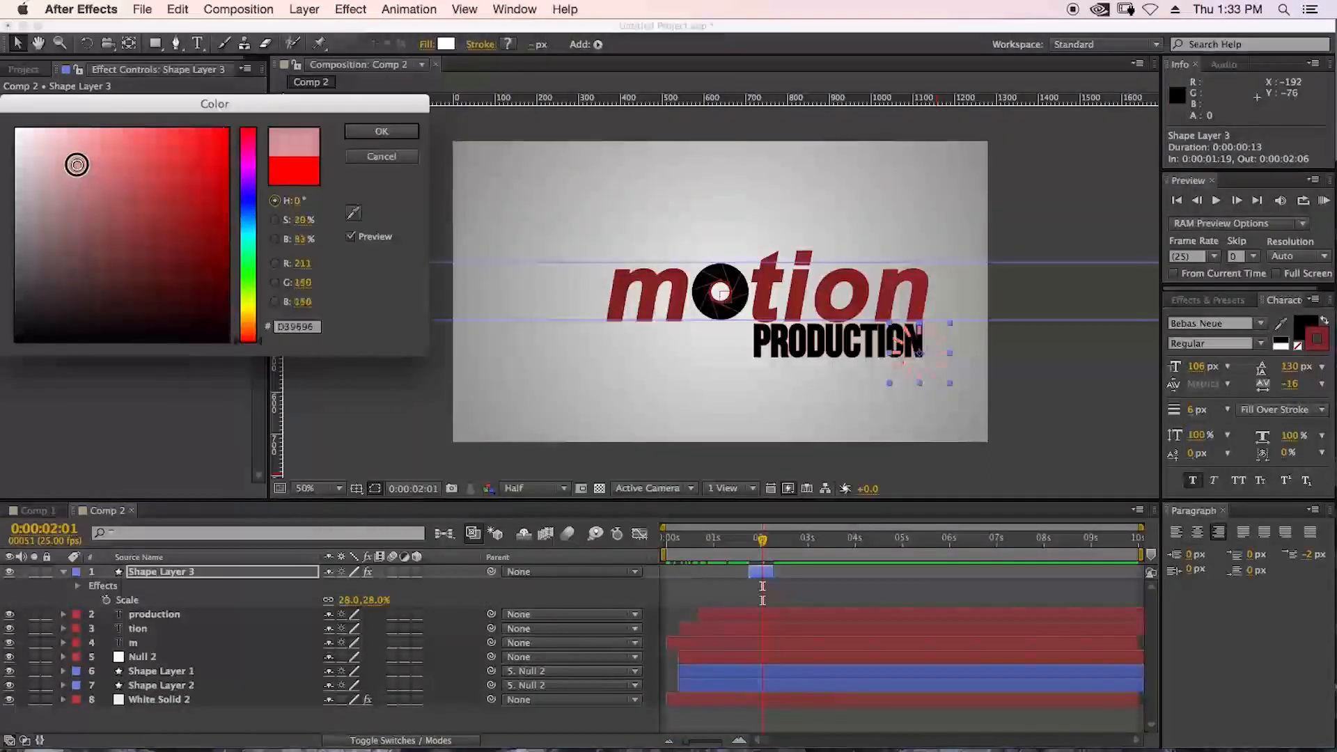
{"action": "left_click_drag", "start_coordinate": [78, 175], "coordinate": [61, 143]}
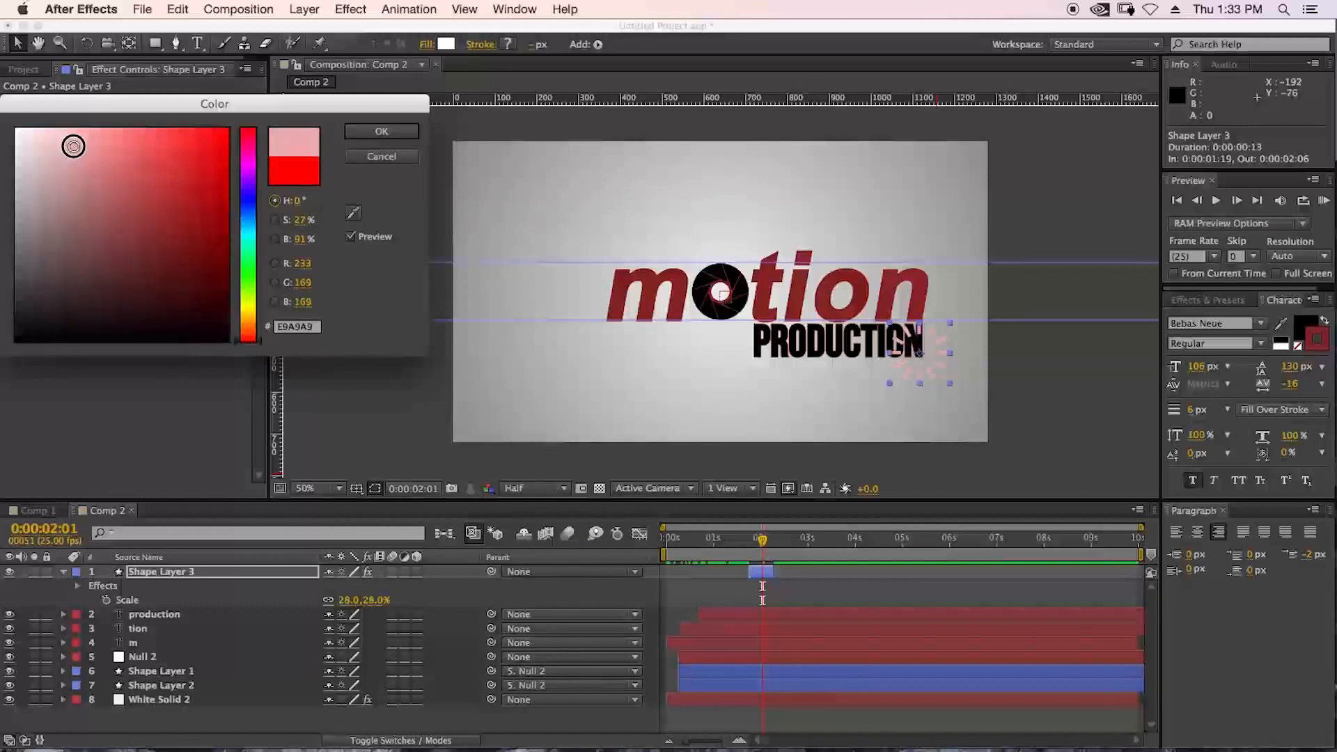
{"action": "left_click", "coordinate": [396, 131]}
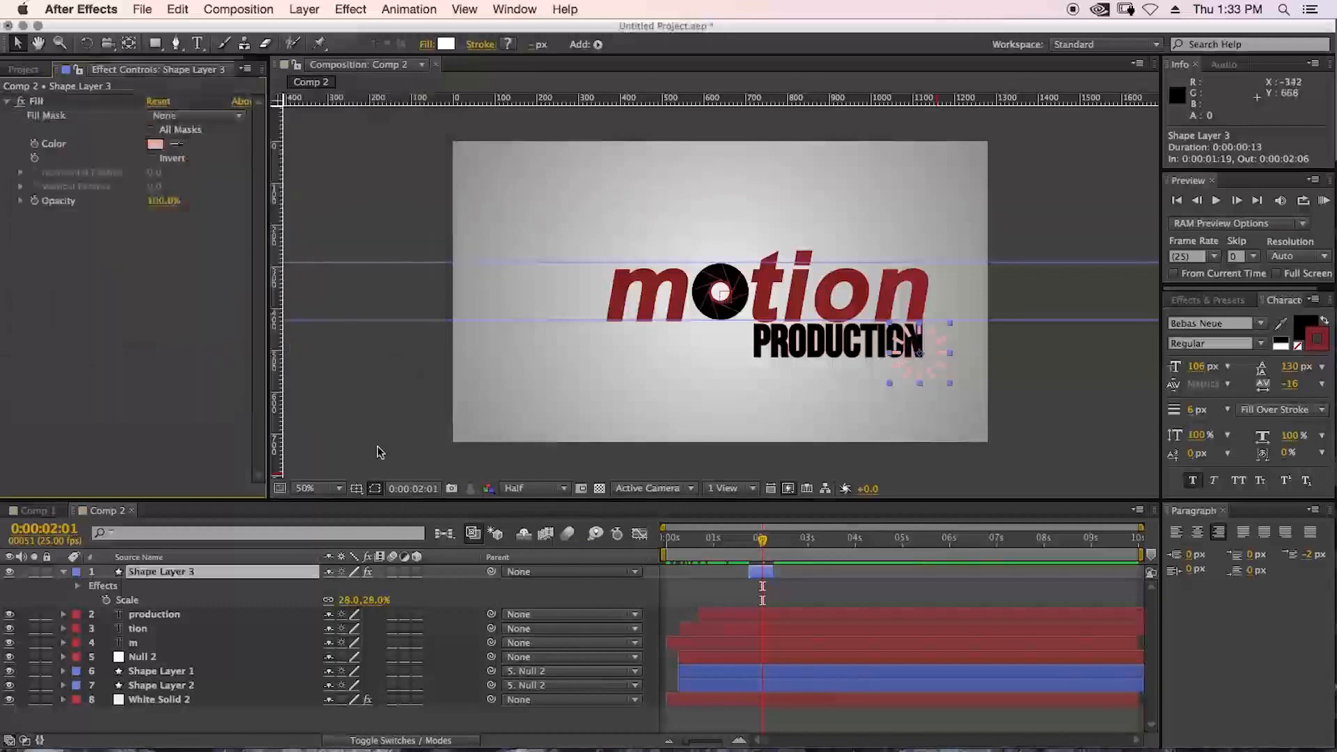
Step: Scale Null 2 up to 68% at 0:00:06:24 and reveal the keyframed properties of Shape Layer 1 and Shape Layer 2
{"action": "left_click_drag", "start_coordinate": [737, 540], "coordinate": [783, 547]}
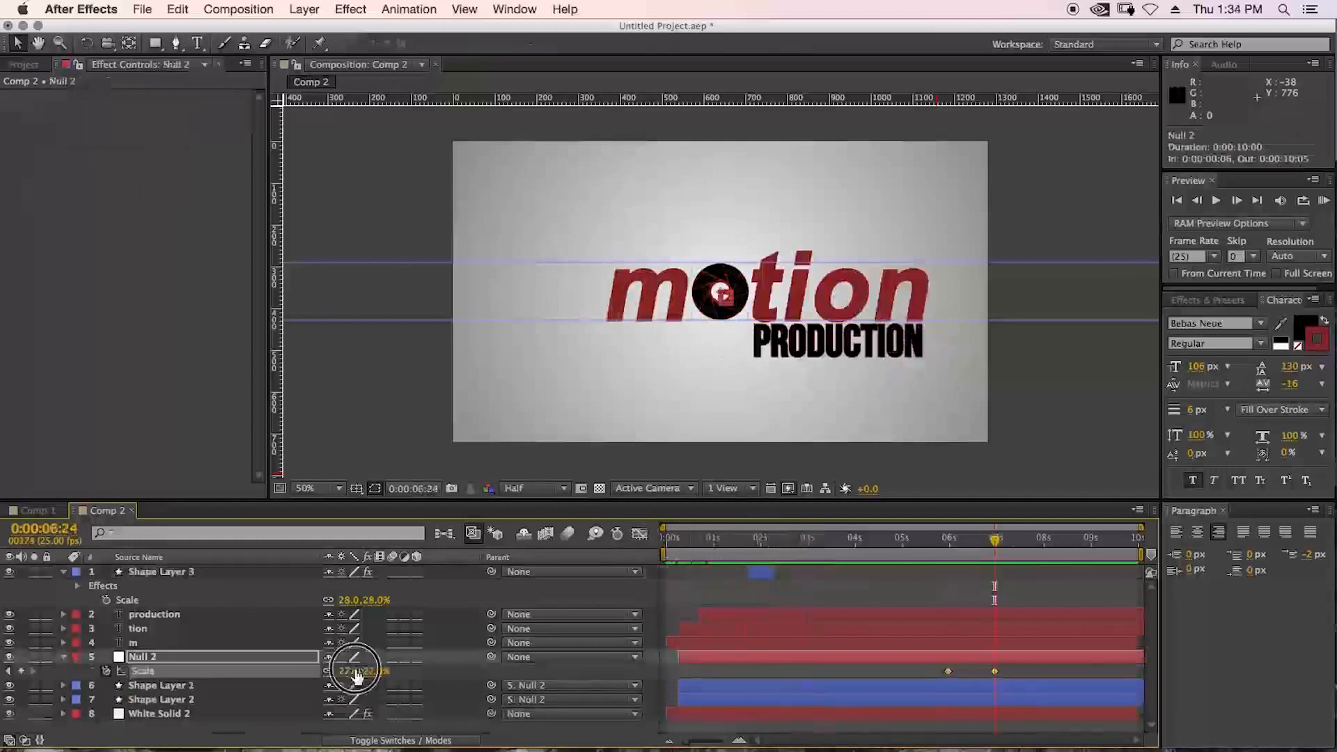
{"action": "left_click_drag", "start_coordinate": [351, 670], "coordinate": [409, 688]}
{"action": "left_click", "coordinate": [168, 685]}
{"action": "left_click", "coordinate": [164, 699], "text": "shift"}
{"action": "key", "text": "u"}
{"action": "key", "text": "space"}
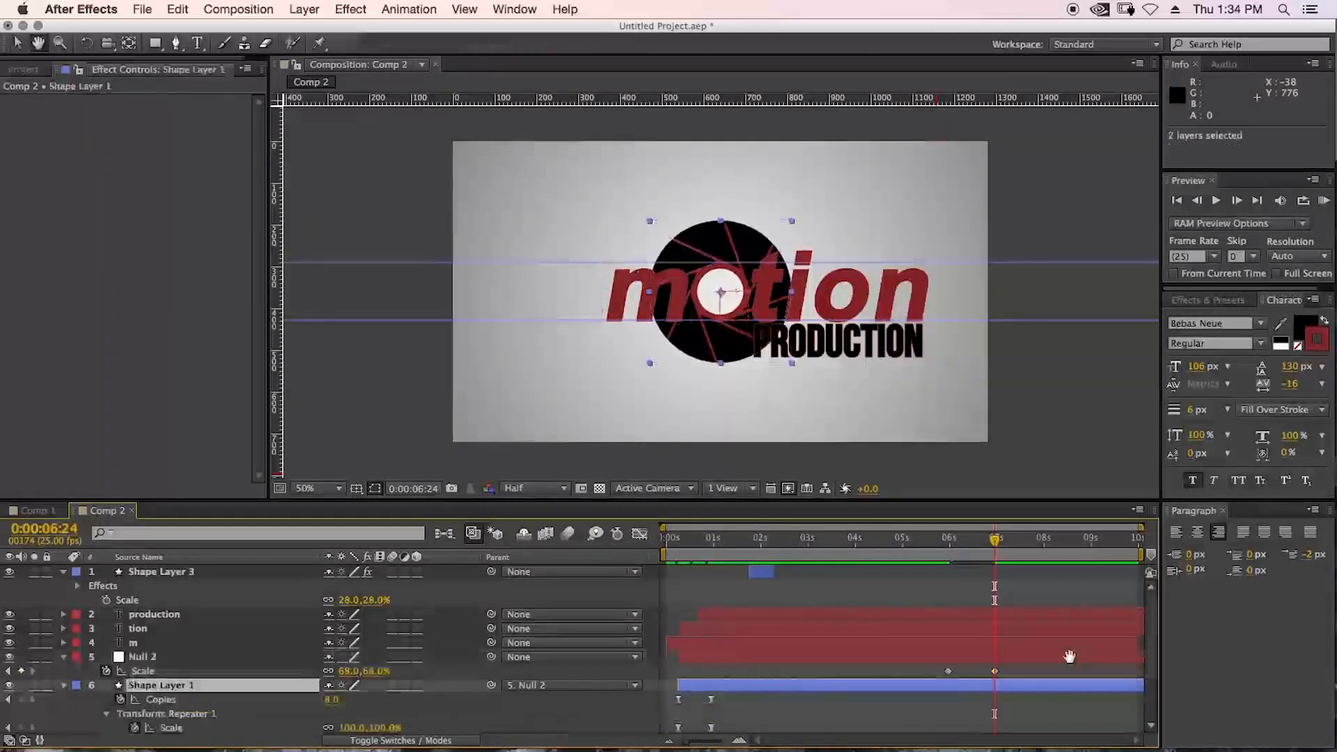
Step: Keyframe the Path of Path 1 in Shape Layer 1's Ellipse 1 and place that keyframe at 0:00:05:24
{"action": "left_click_drag", "start_coordinate": [1068, 656], "coordinate": [1069, 581]}
{"action": "left_click", "coordinate": [82, 644]}
{"action": "left_click", "coordinate": [165, 613]}
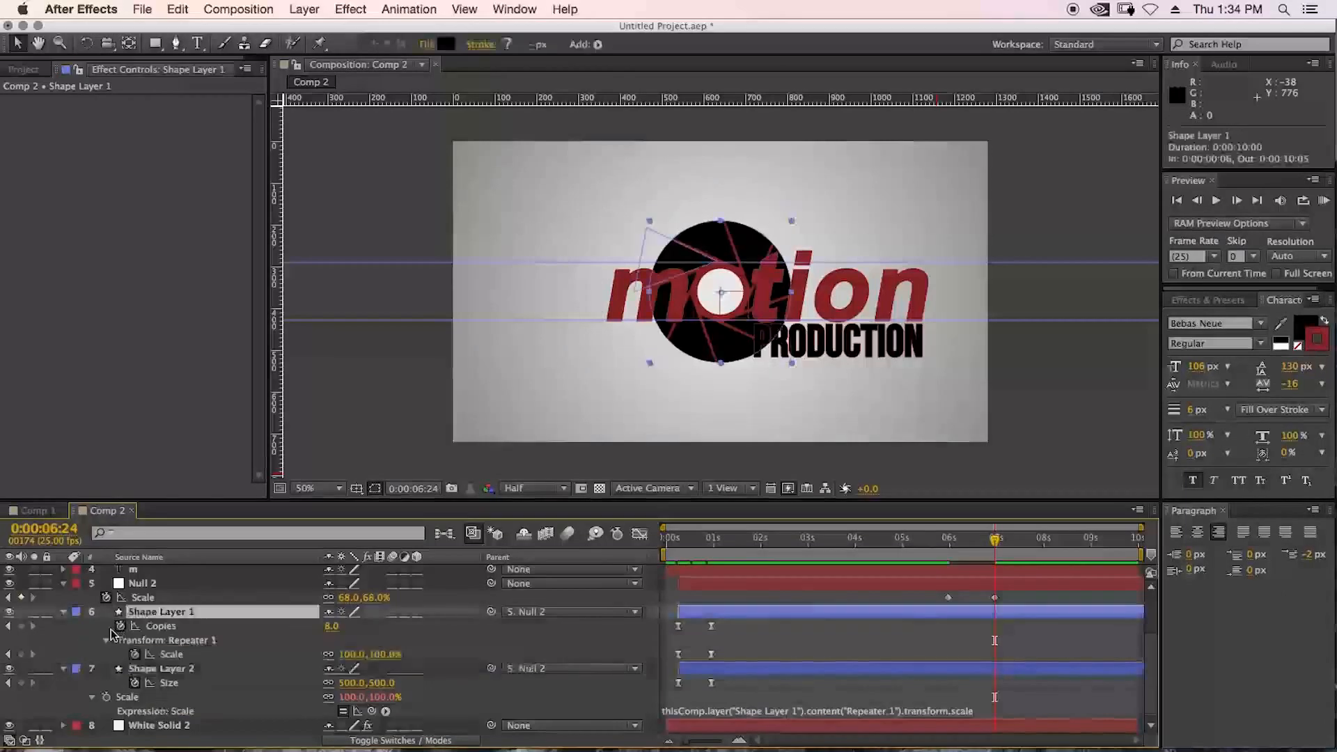
{"action": "key", "text": "u"}
{"action": "left_click", "coordinate": [64, 655]}
{"action": "scroll", "coordinate": [112, 686], "scroll_direction": "down", "scroll_amount": 5}
{"action": "left_click", "coordinate": [107, 673]}
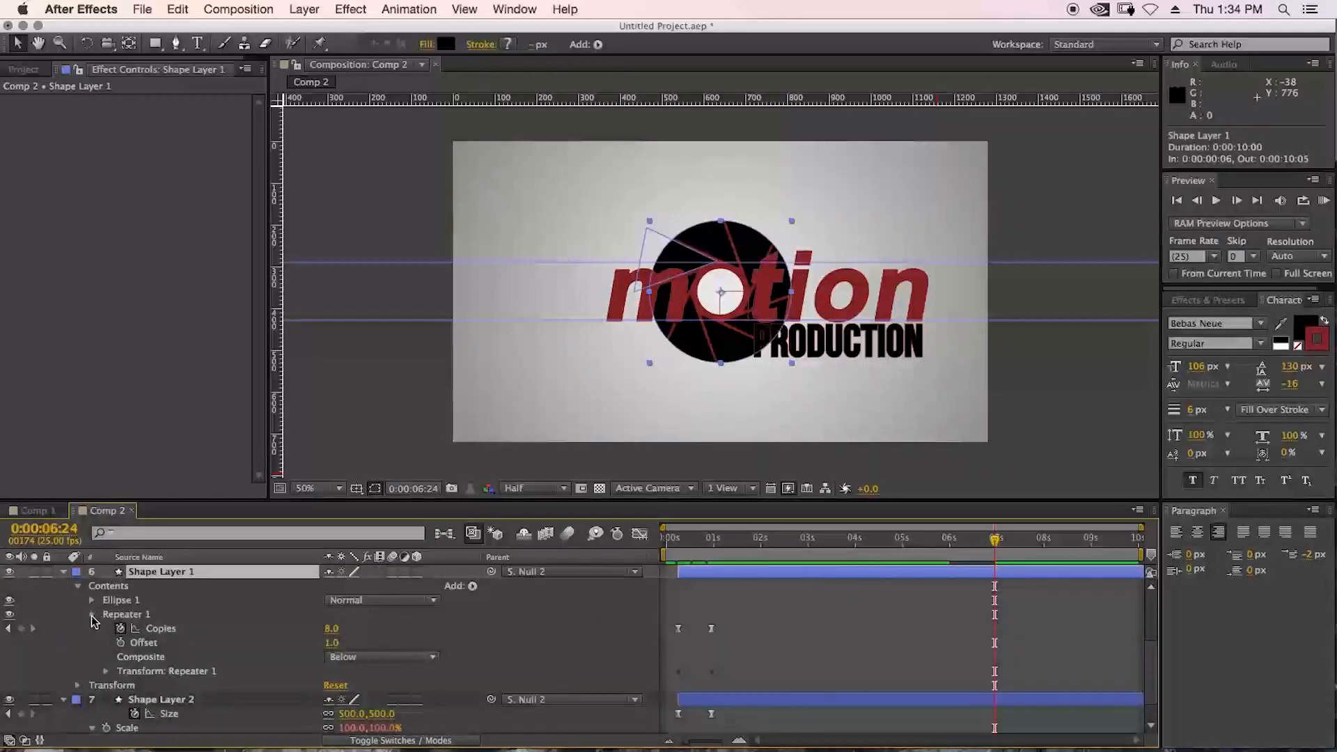
{"action": "left_click", "coordinate": [92, 616]}
{"action": "left_click", "coordinate": [94, 614]}
{"action": "left_click", "coordinate": [92, 627]}
{"action": "left_click", "coordinate": [106, 655]}
{"action": "left_click", "coordinate": [995, 671]}
{"action": "left_click_drag", "start_coordinate": [995, 671], "coordinate": [949, 669]}
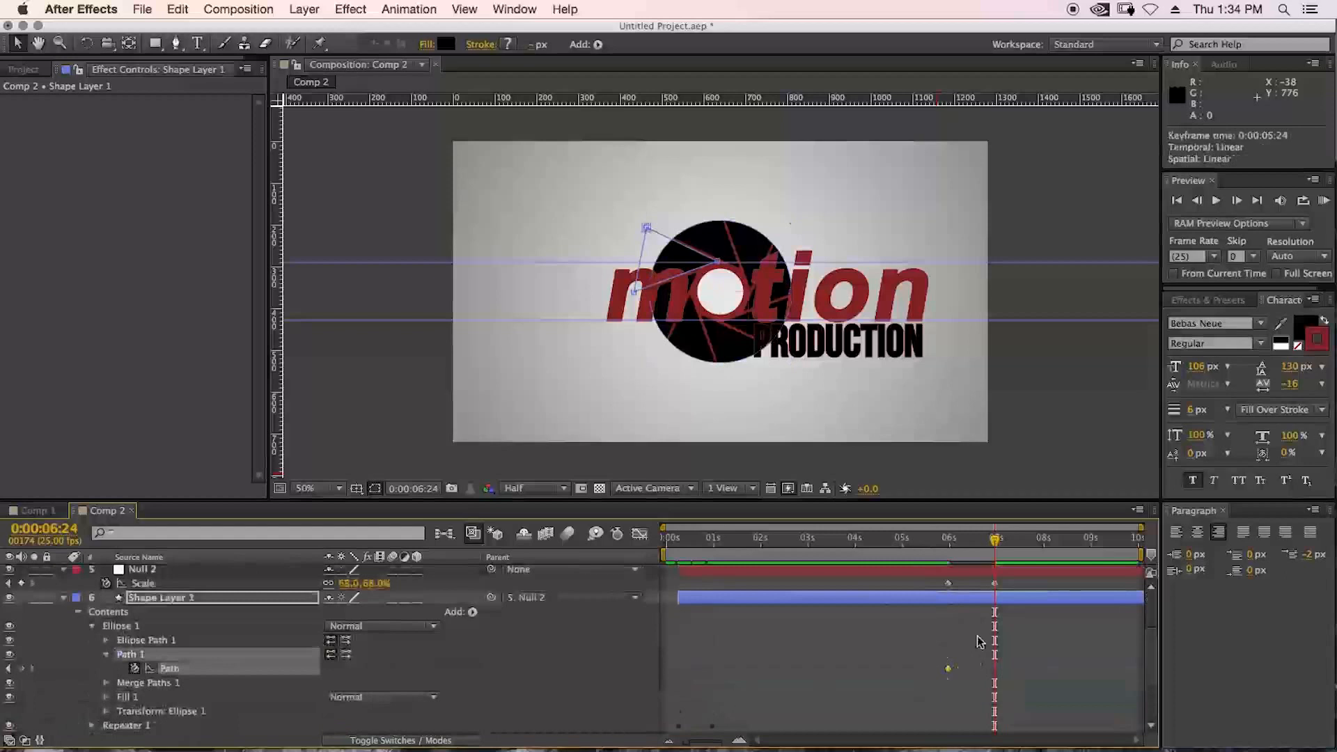
Step: Reshape the aperture's blade path shortly after 0:00:05:24 by moving its inner point outward
{"action": "left_click", "coordinate": [948, 545]}
{"action": "left_click", "coordinate": [960, 544]}
{"action": "left_click_drag", "start_coordinate": [719, 275], "coordinate": [664, 241]}
{"action": "left_click", "coordinate": [995, 545]}
{"action": "mouse_move", "coordinate": [994, 541]}
{"action": "left_mouse_down"}
{"action": "mouse_move", "coordinate": [961, 546]}
{"action": "mouse_move", "coordinate": [999, 548]}
{"action": "left_mouse_up"}
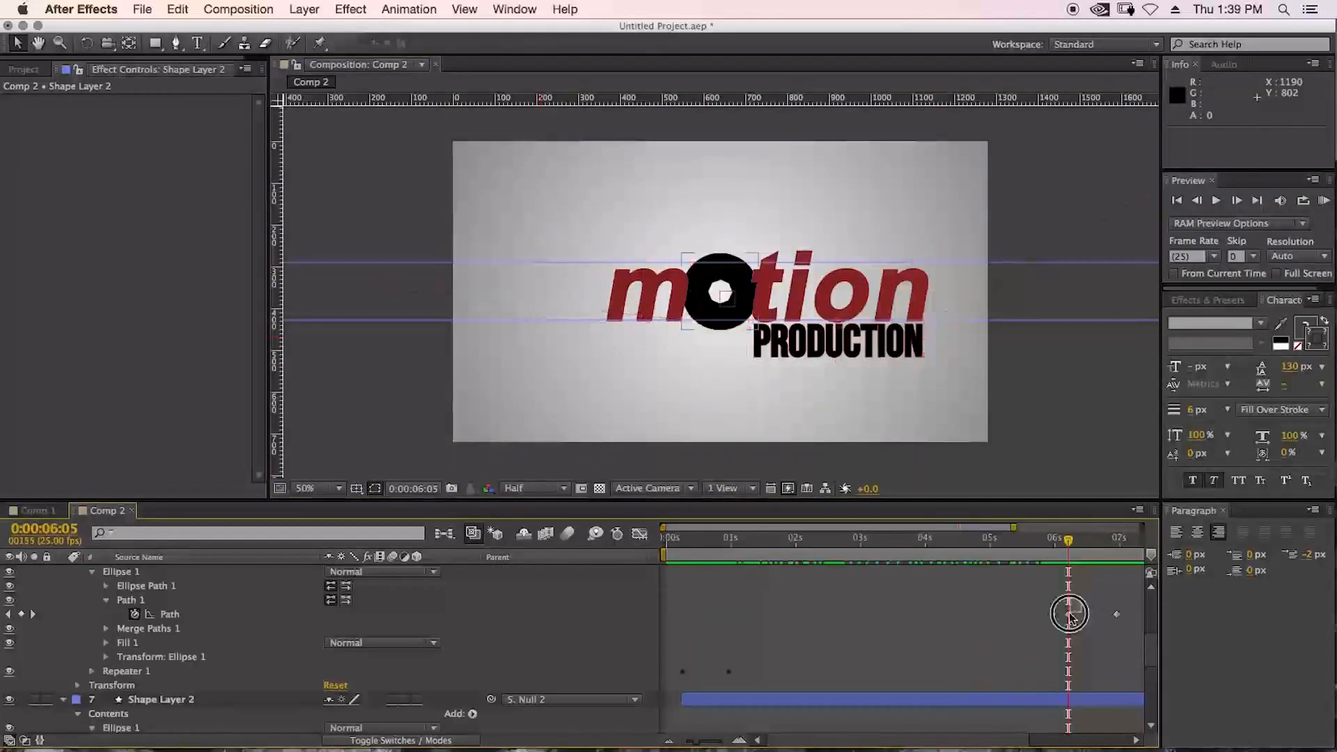
Step: Adjust the blade path's points four frames after 0:00:06:05 and check the aperture animation
{"action": "key", "text": "period"}
{"action": "key", "text": "period"}
{"action": "key", "text": "period"}
{"action": "key", "text": "period"}
{"action": "left_click_drag", "start_coordinate": [719, 243], "coordinate": [714, 243]}
{"action": "left_click_drag", "start_coordinate": [545, 309], "coordinate": [543, 298]}
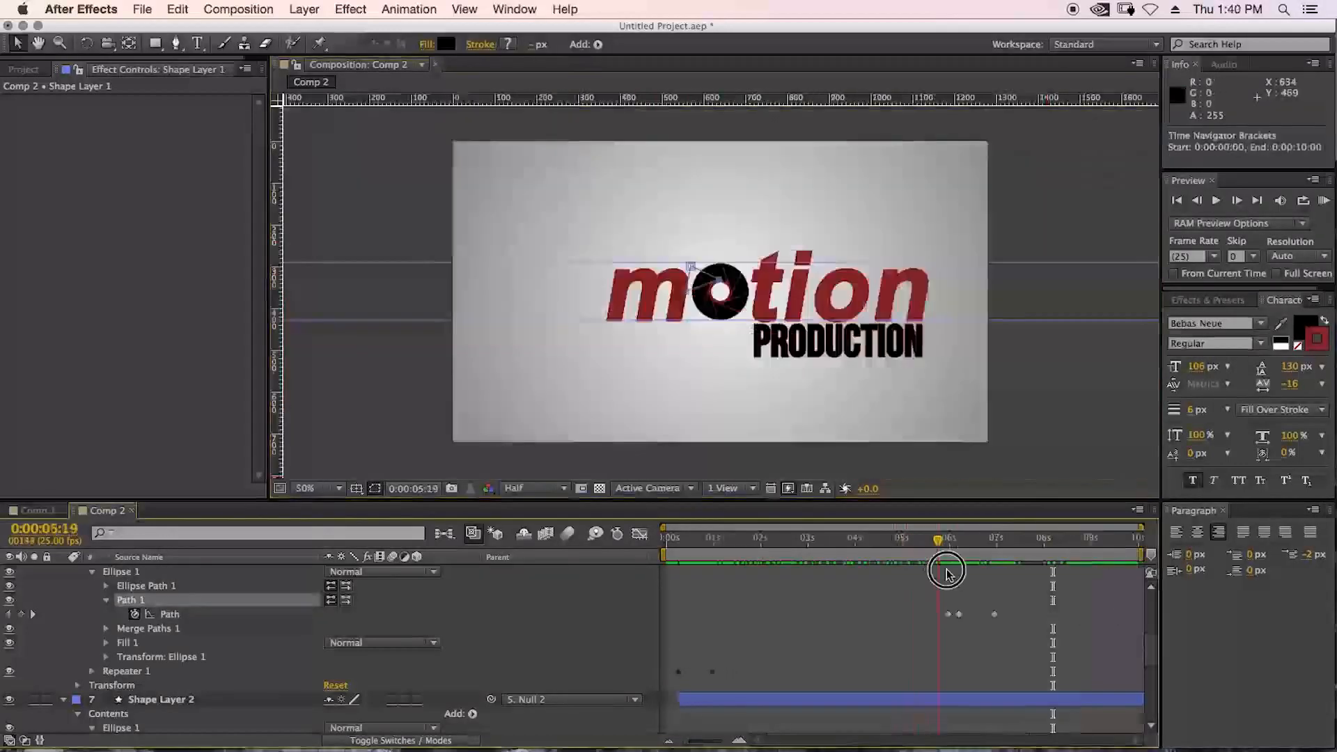
{"action": "left_click_drag", "start_coordinate": [950, 560], "coordinate": [1067, 568]}
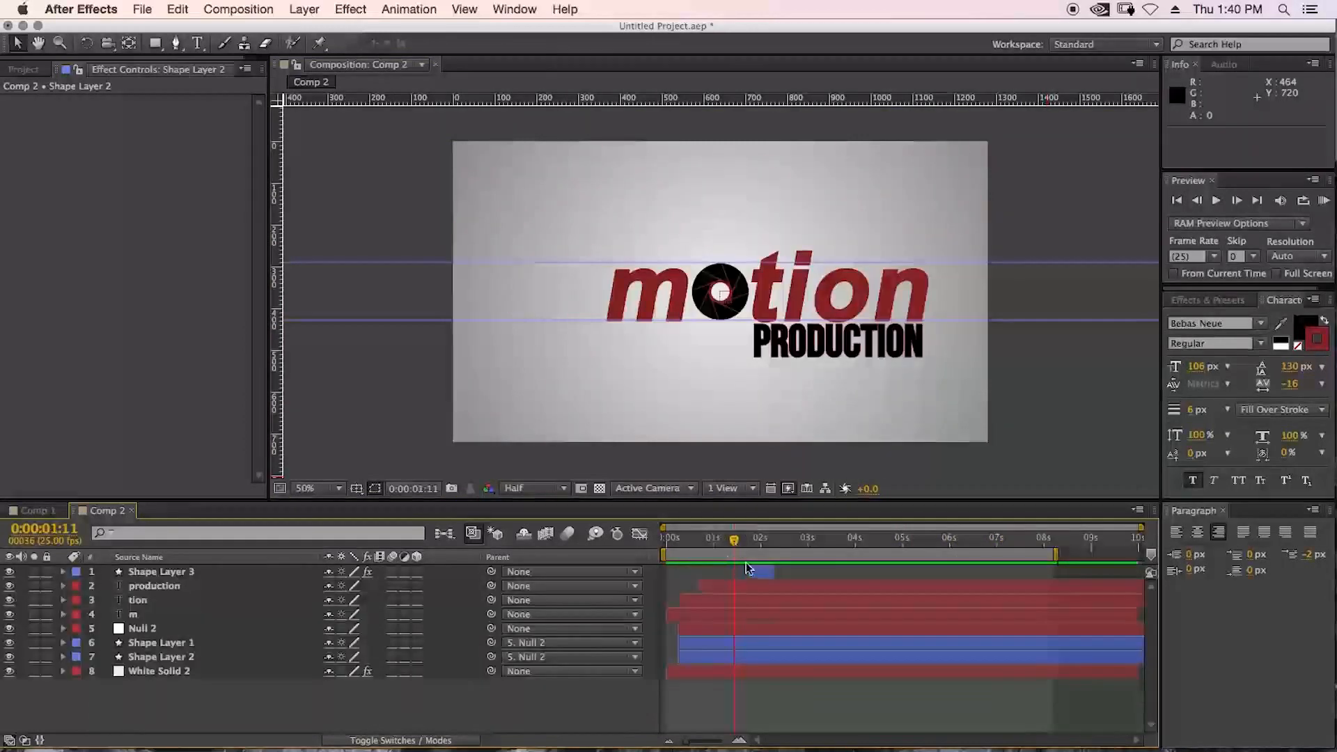
Step: Shift the Shape Layer 3 burst earlier in time so it starts at about 0:00:01:10
{"action": "left_click", "coordinate": [760, 573]}
{"action": "left_click_drag", "start_coordinate": [760, 572], "coordinate": [741, 572]}
Step: Duplicate the burst layer near 0:00:07:05, nudge it to position 640, 359, scale it to 52% and preview the animation
{"action": "left_click_drag", "start_coordinate": [734, 542], "coordinate": [1008, 540]}
{"action": "left_click", "coordinate": [1012, 541]}
{"action": "key", "text": "ctrl+d"}
{"action": "key", "text": "Left"}
{"action": "key", "text": "super+Left"}
{"action": "key", "text": "super+Left"}
{"action": "key", "text": "super+Left"}
{"action": "key", "text": "s"}
{"action": "key", "text": "KP_0"}
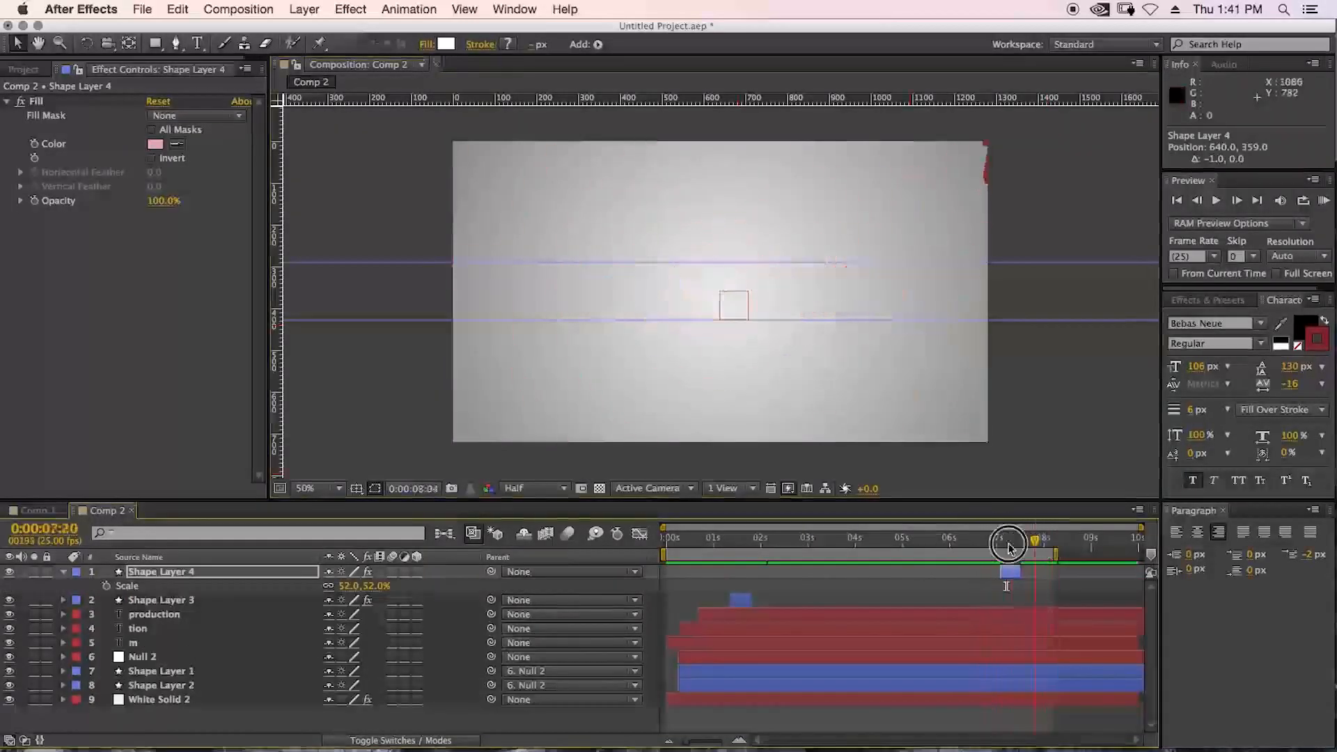